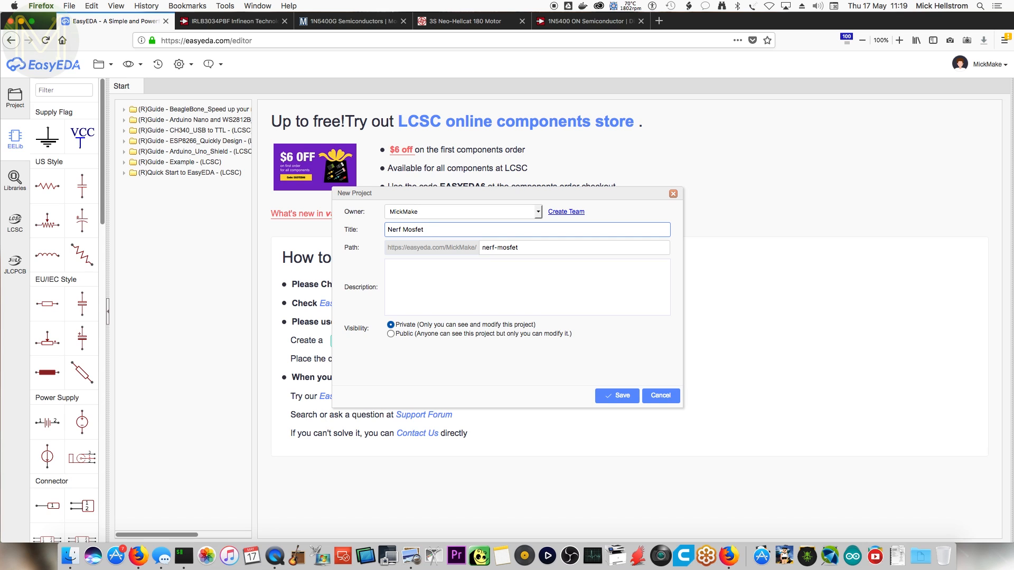
- Save the new private project Nerf Mosfet and look through the Design Manager and the EELib component list
key("Return")
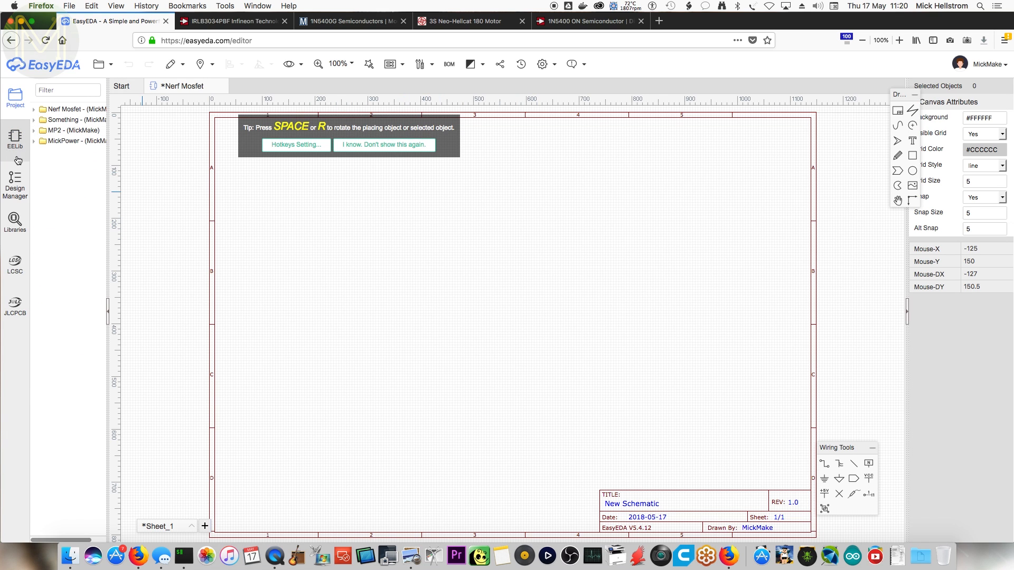
left_click(17, 178)
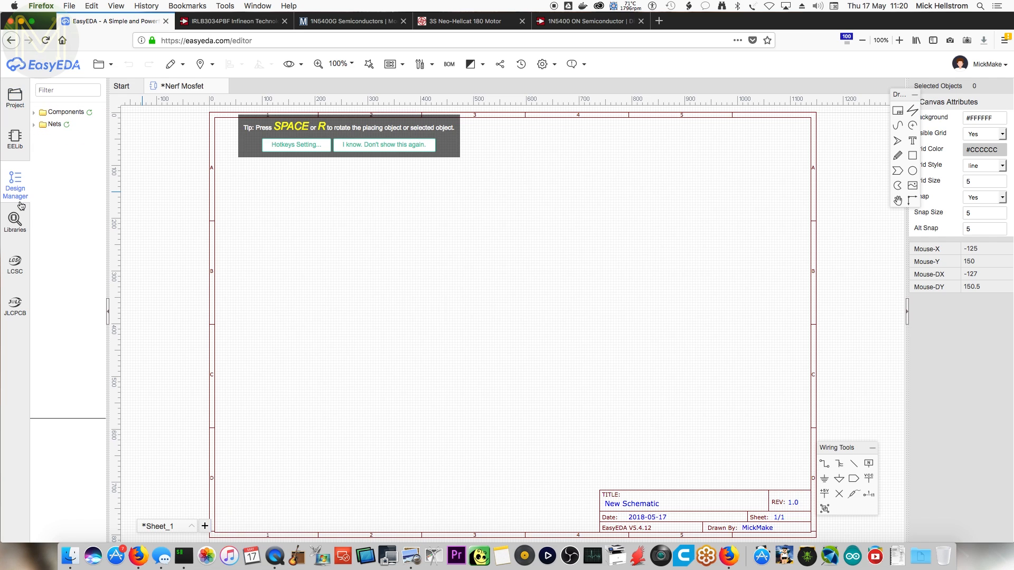
left_click(15, 141)
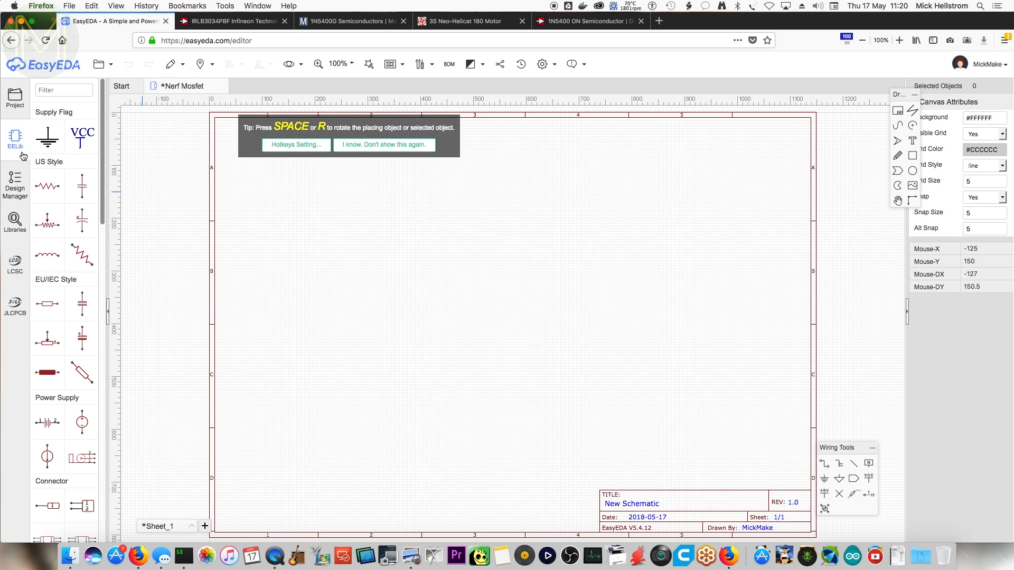
scroll(71, 338, "down", 5)
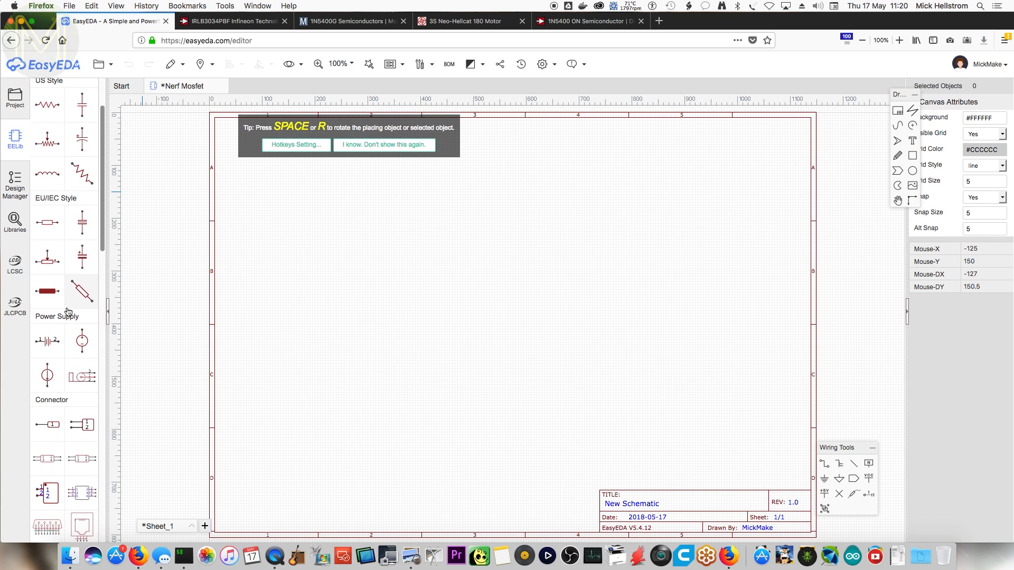
scroll(68, 311, "up", 4)
scroll(70, 237, "up", 2)
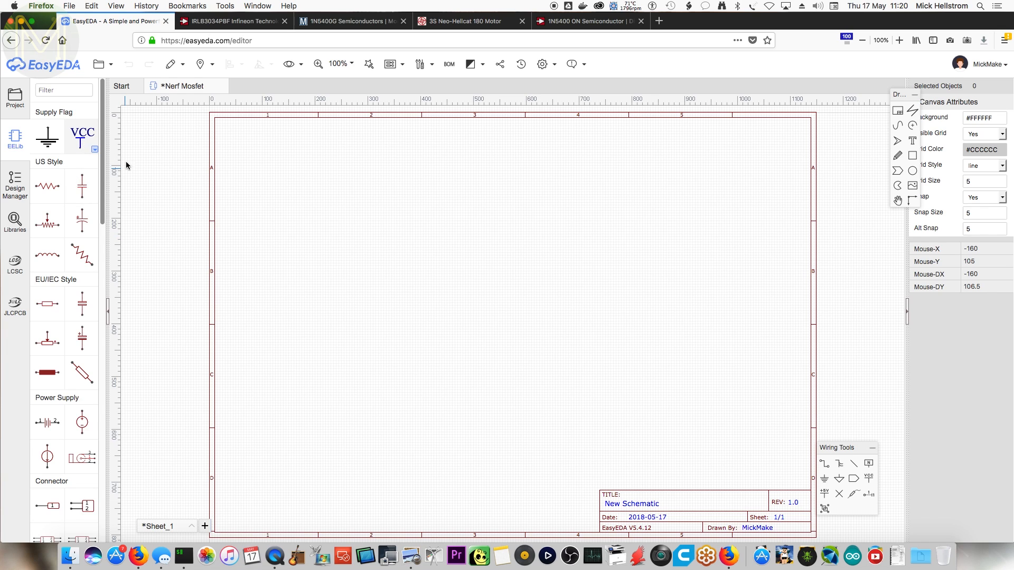
- Place a VCC flag in the upper-left area of the sheet and a ground flag directly below it
left_click(272, 213)
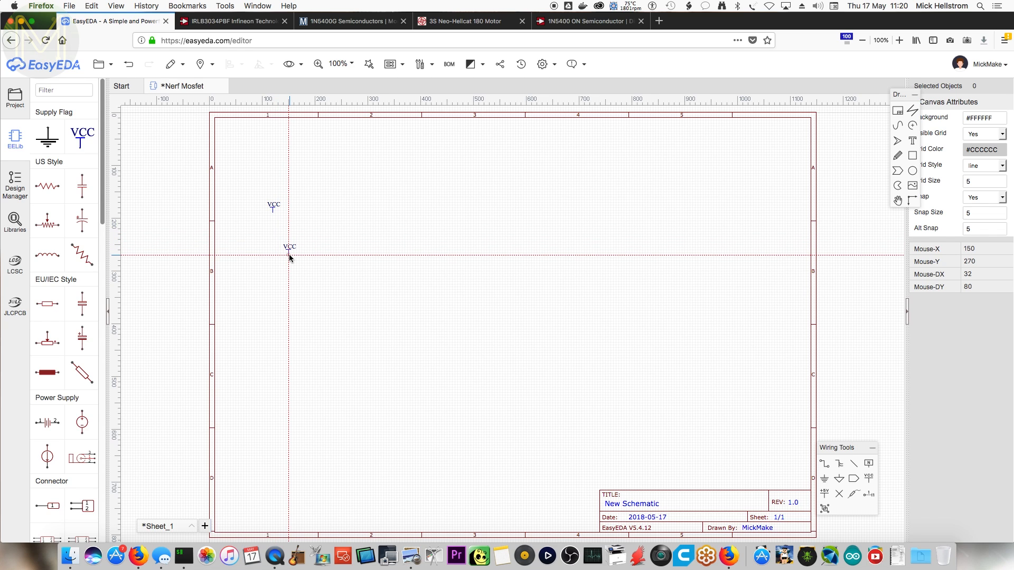
scroll(280, 232, "up", 2)
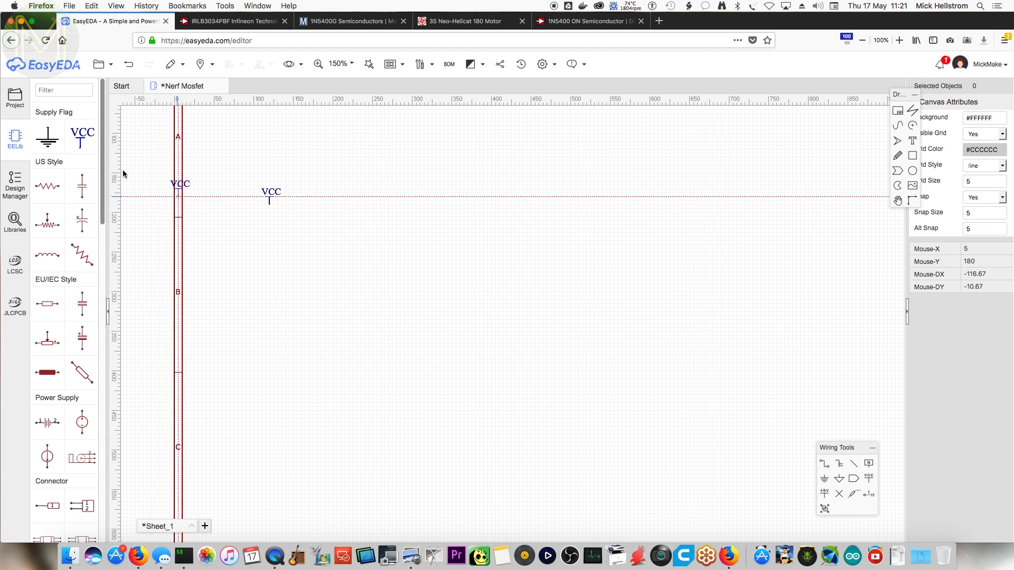
left_click(47, 136)
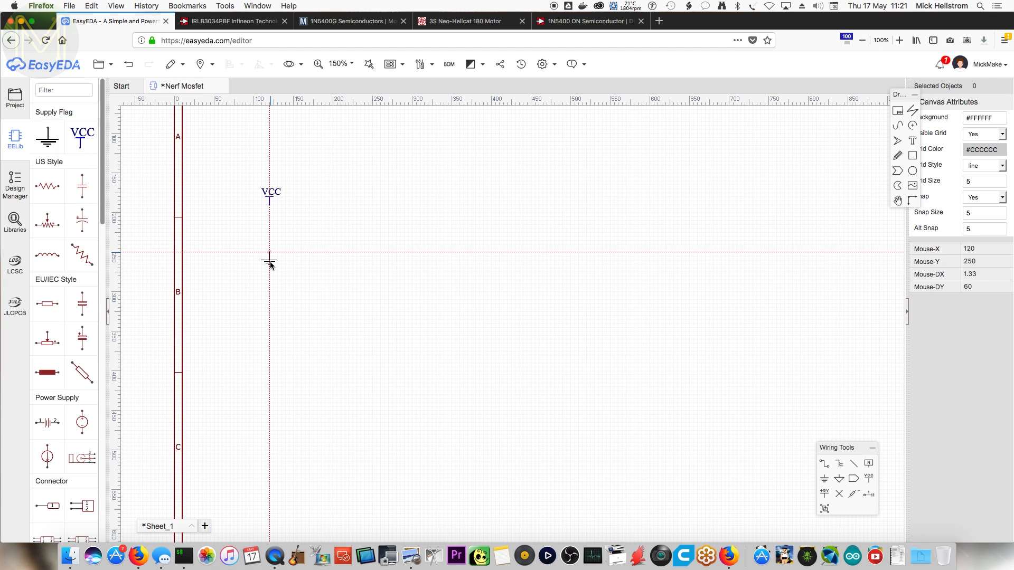
left_click(269, 369)
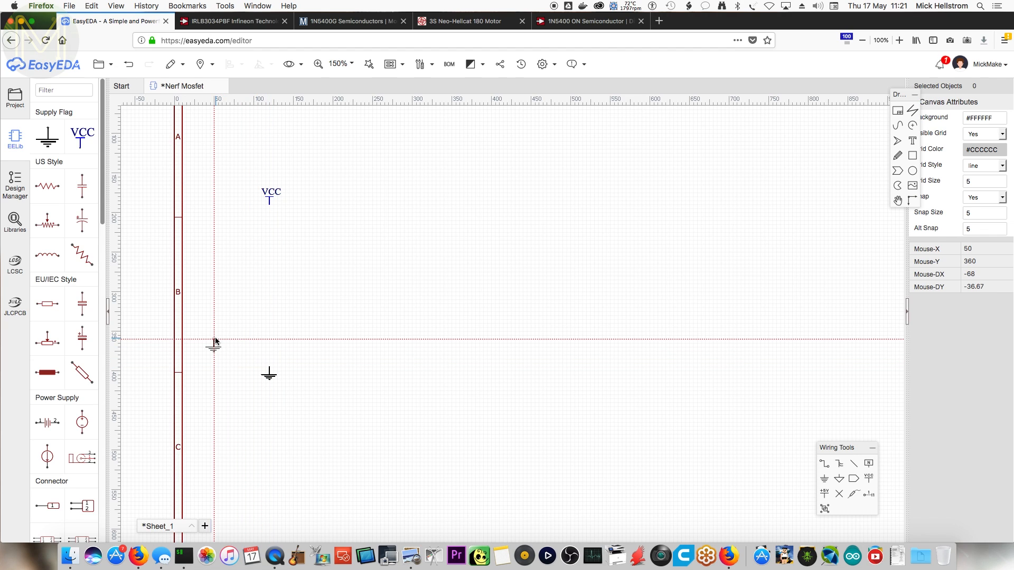
- Search the schematic libraries for to220 and preview the LM3886TF/NOPB and XL7036 parts
left_click(14, 221)
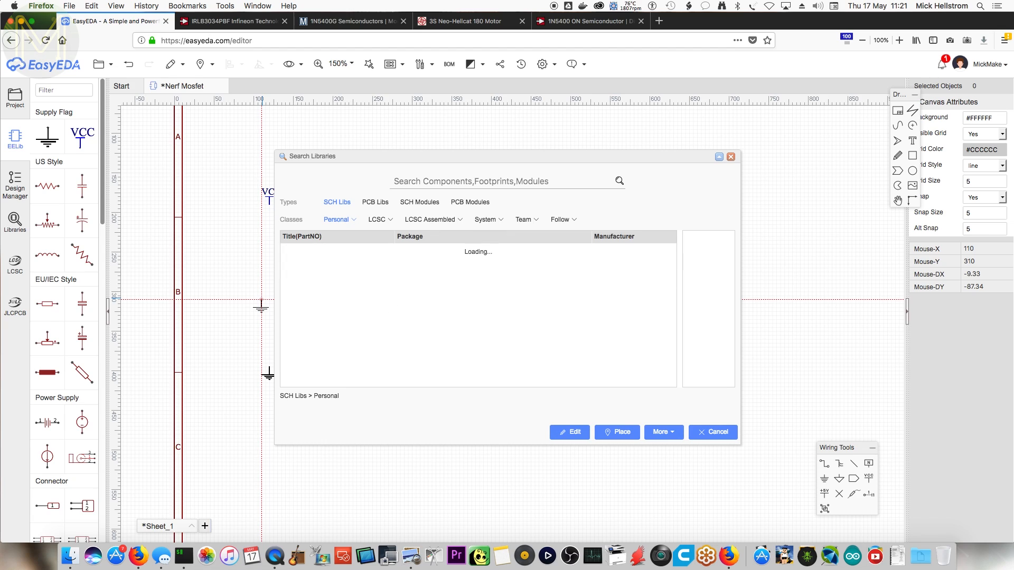
type("to")
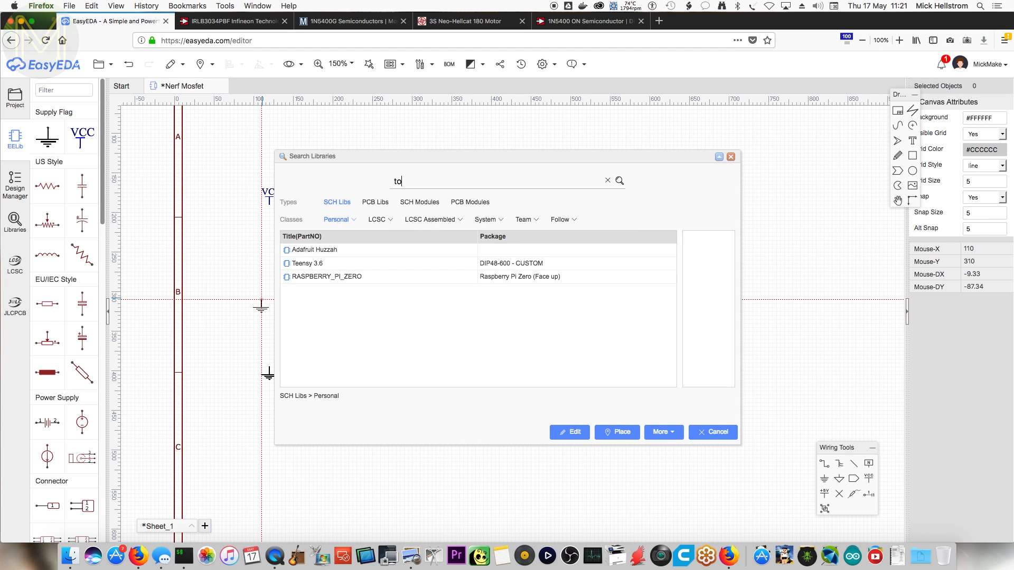
type("220")
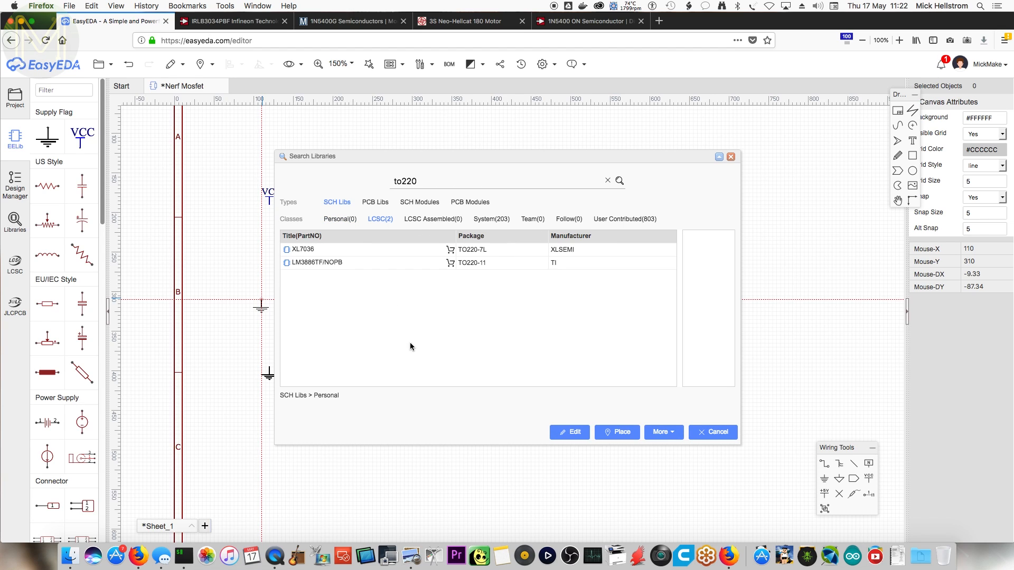
left_click(335, 267)
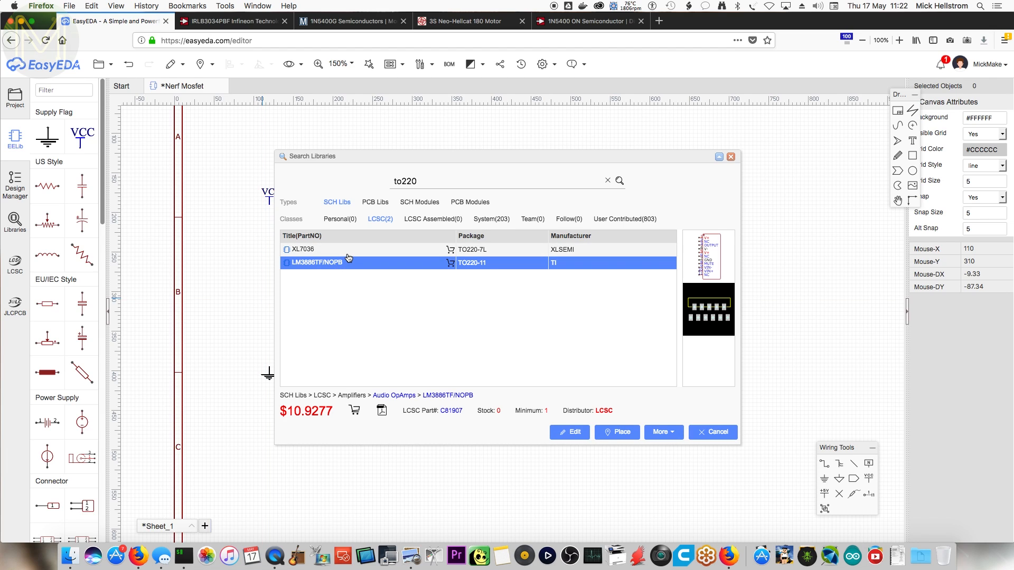
left_click(348, 254)
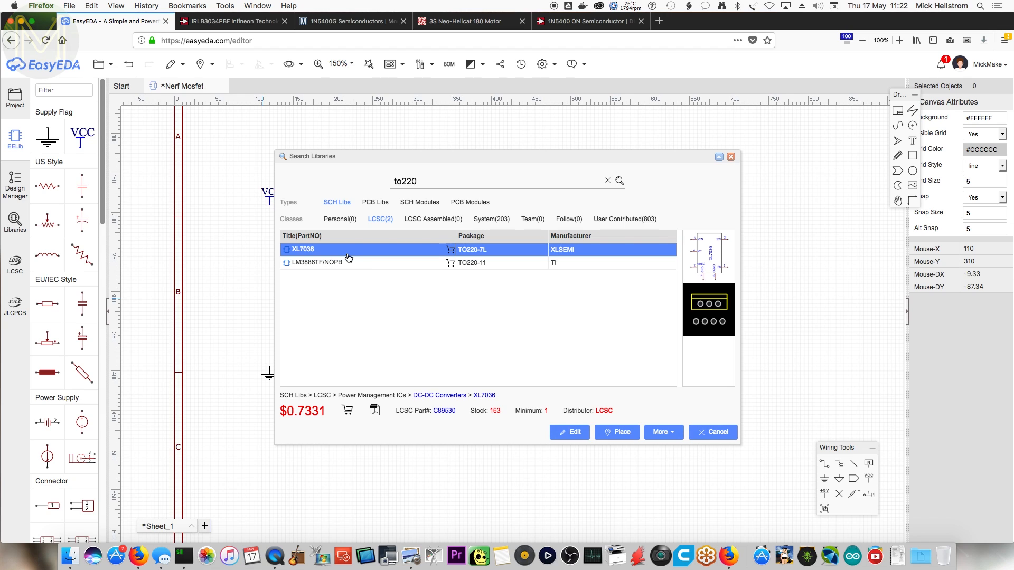
- Search the schematic libraries for to-220 and clone the MC7915CTG part with the title IRLB3034PBF
left_click(403, 181)
type("-")
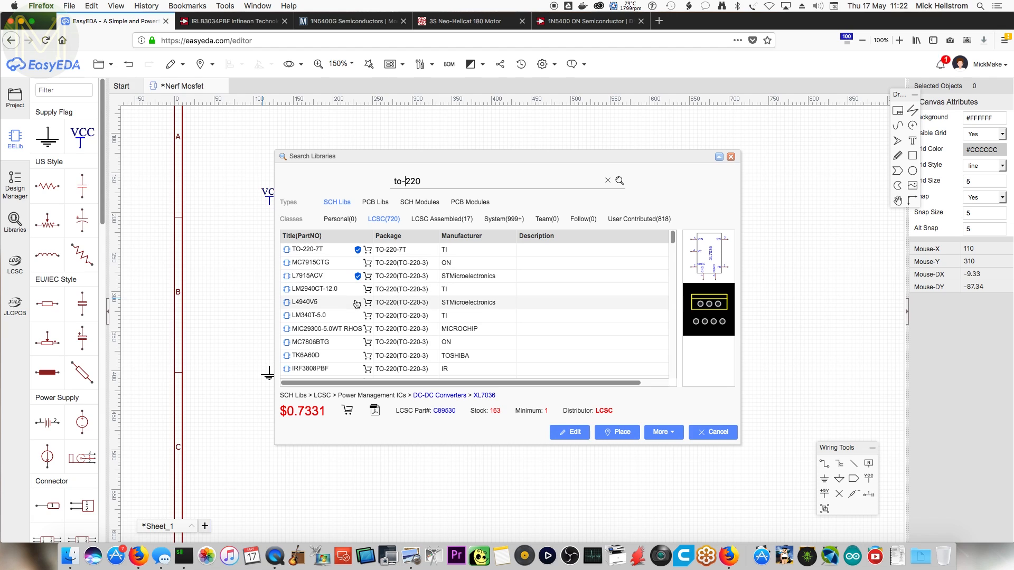
left_click(403, 263)
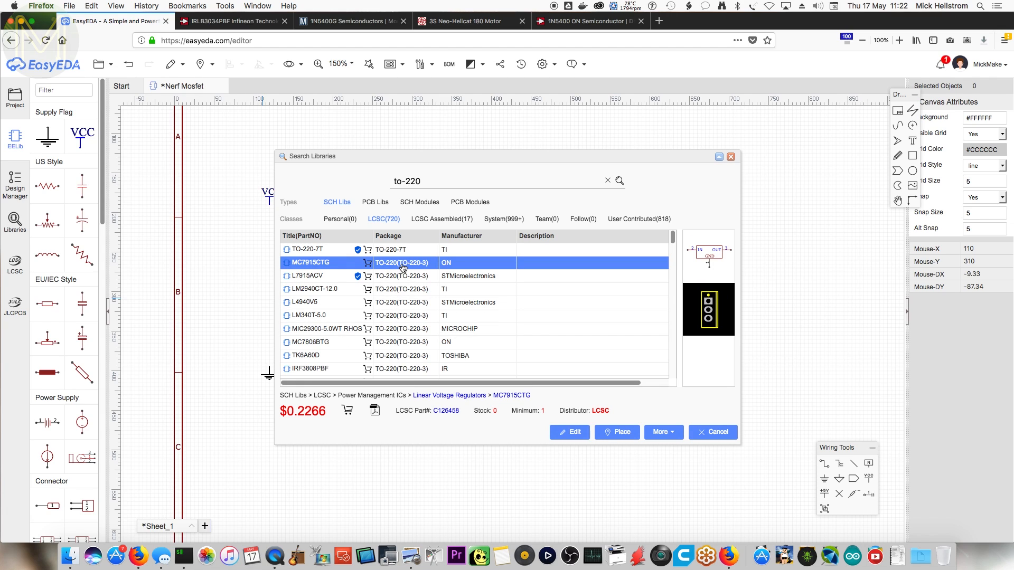
left_click(672, 437)
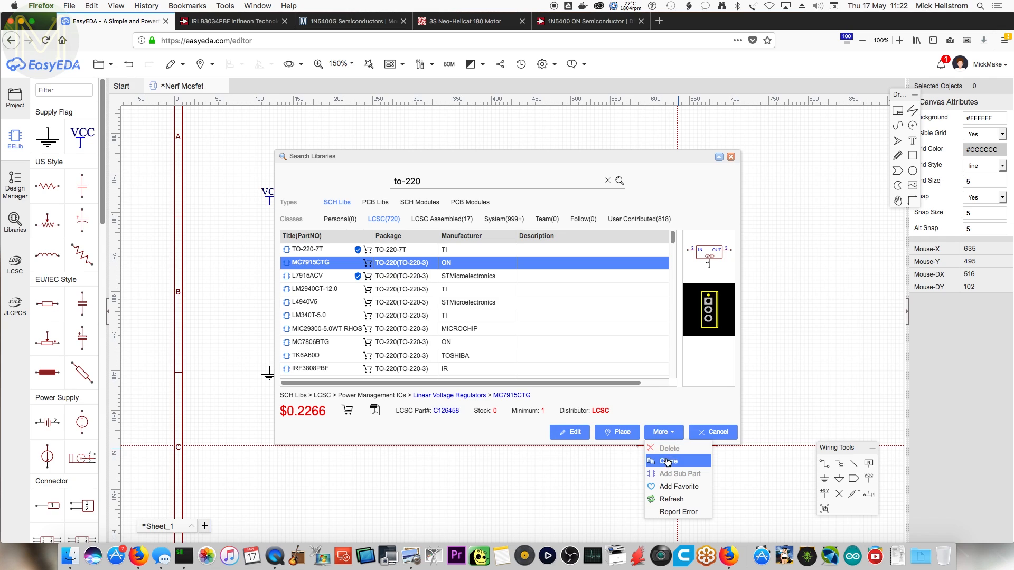
left_click(668, 461)
left_click_drag(494, 293, 390, 295)
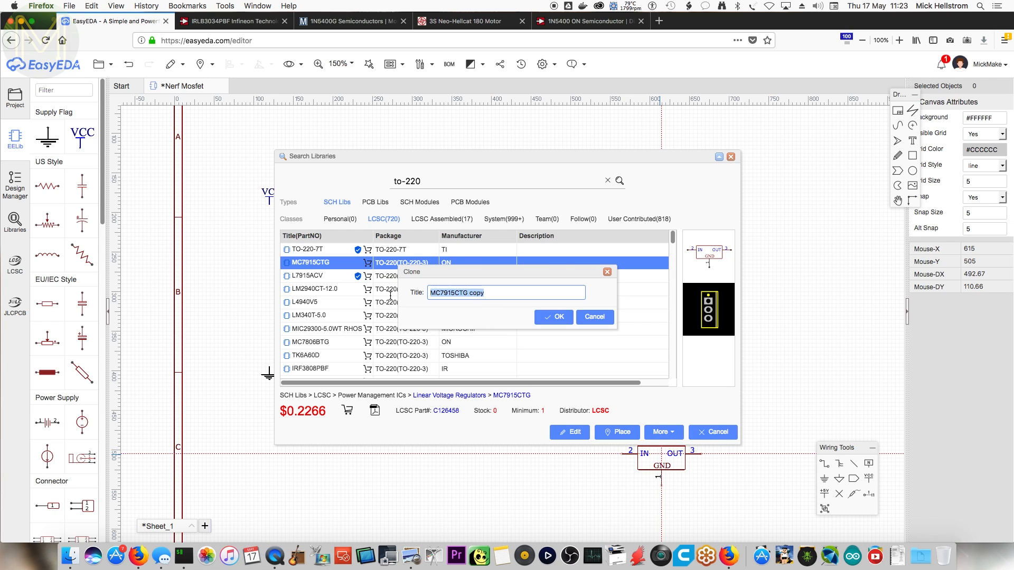
type("IRLB30")
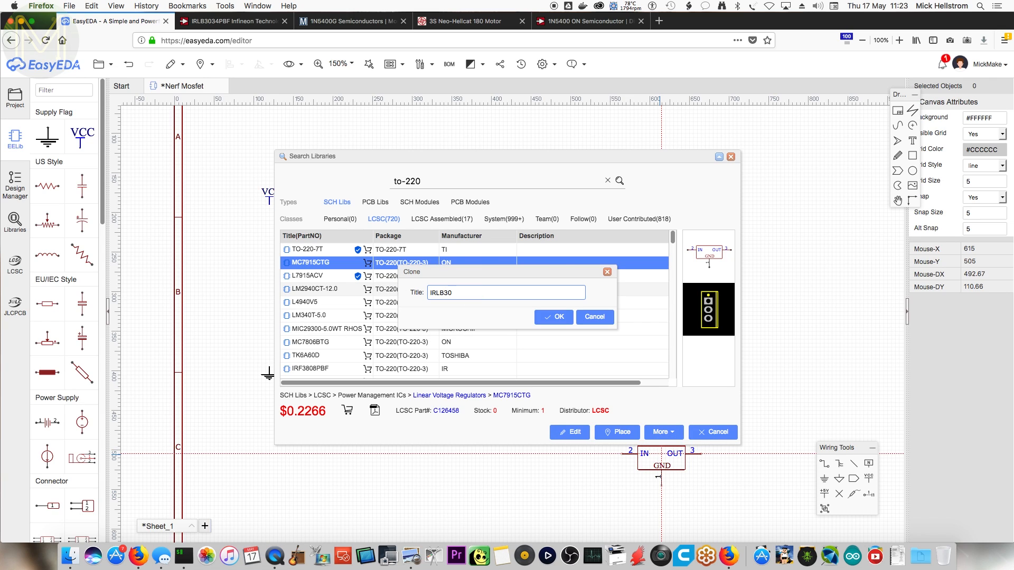
type("34PJ")
key("BackSpace")
type("BF")
left_click(548, 319)
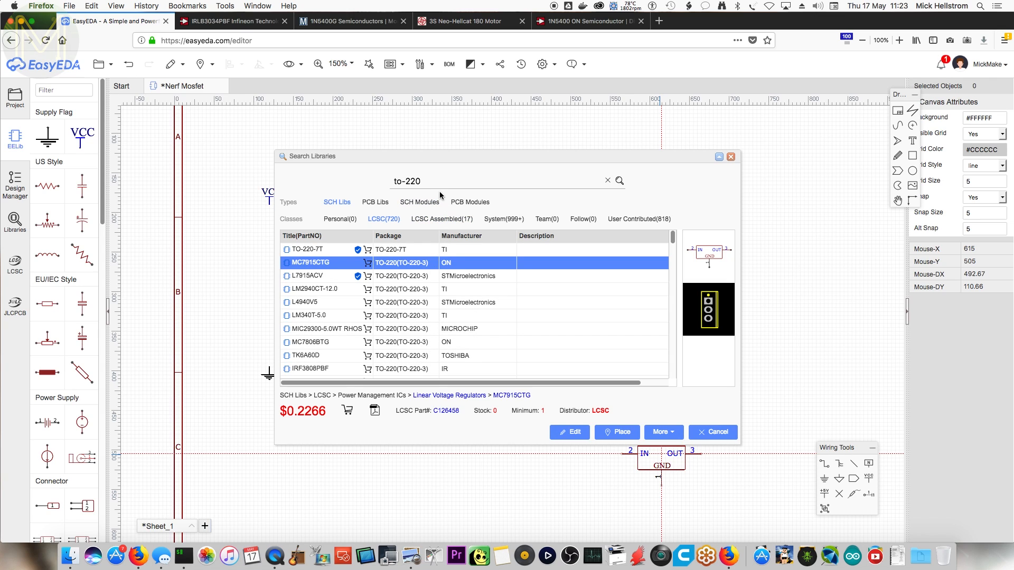
- Search for irlb3034 and place one irlb3034pbf HEXFET Power MOSFET on the sheet, to the right of the VCC and ground flags
triple_click(391, 182)
type("irl3034")
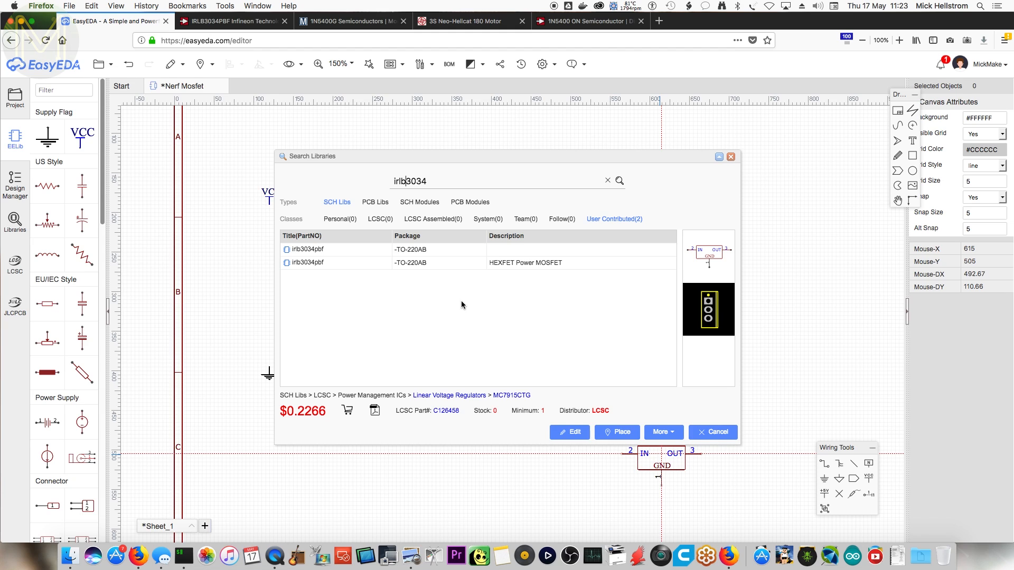
left_click(425, 264)
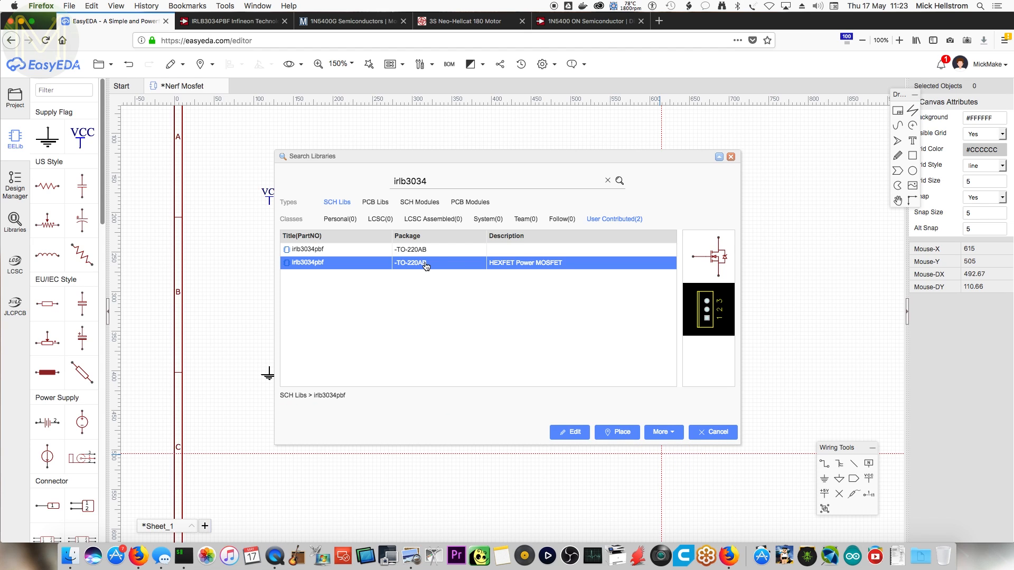
double_click(426, 263)
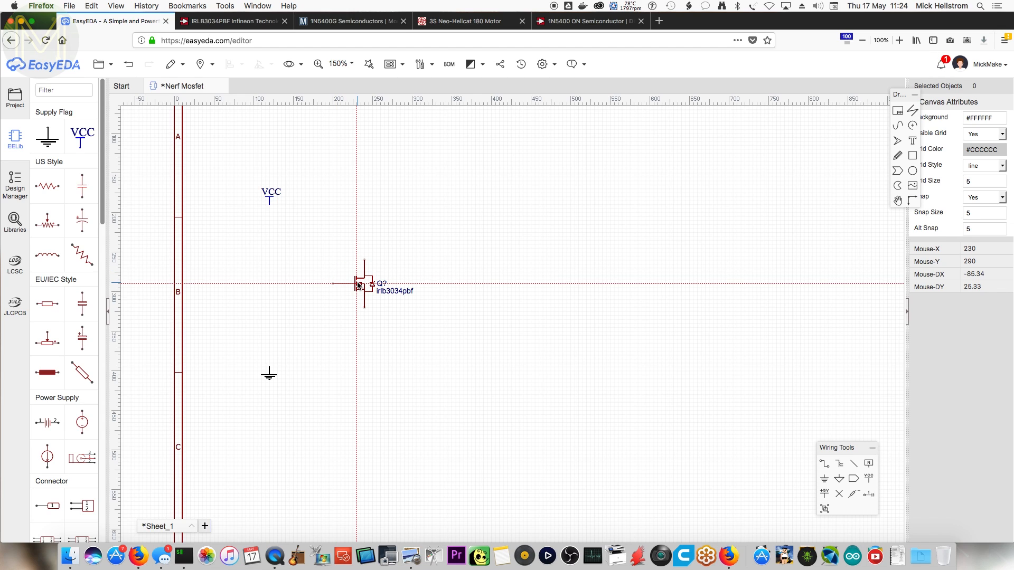
left_click(358, 285)
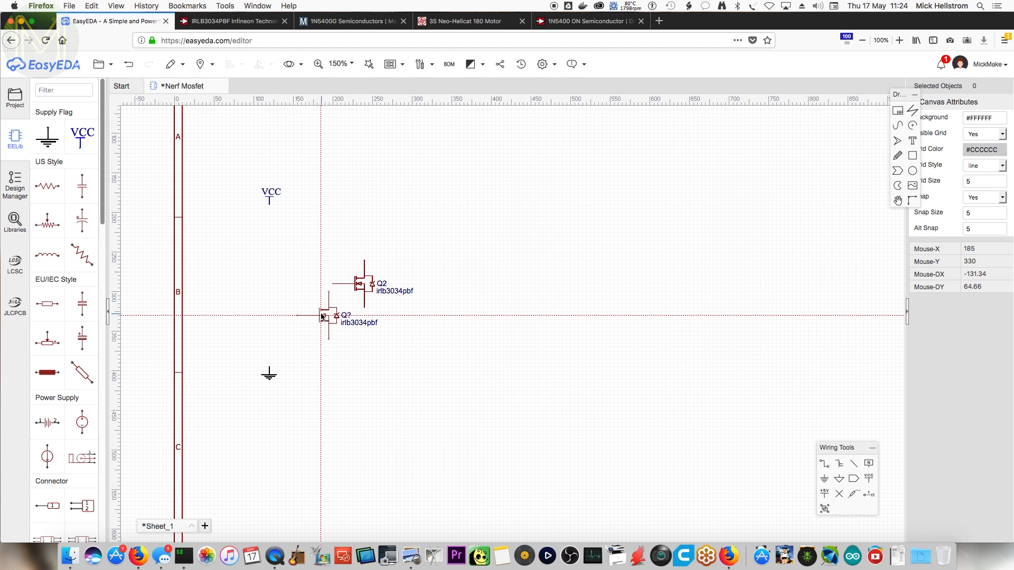
key("Escape")
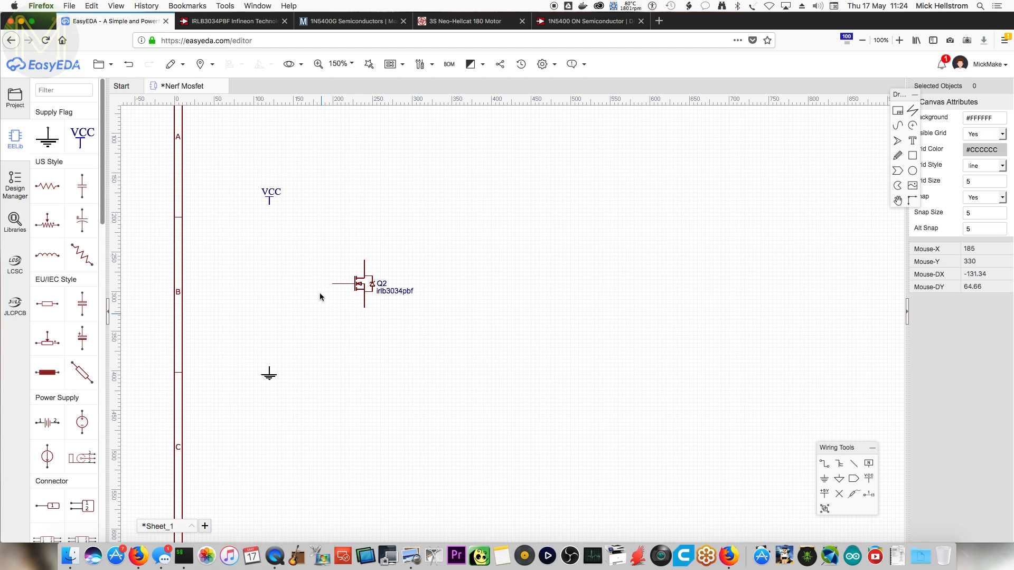
- Search the libraries for header and place two Female header1*2P connectors, one above the MOSFET and one just below the VCC flag
left_click(15, 222)
type("header")
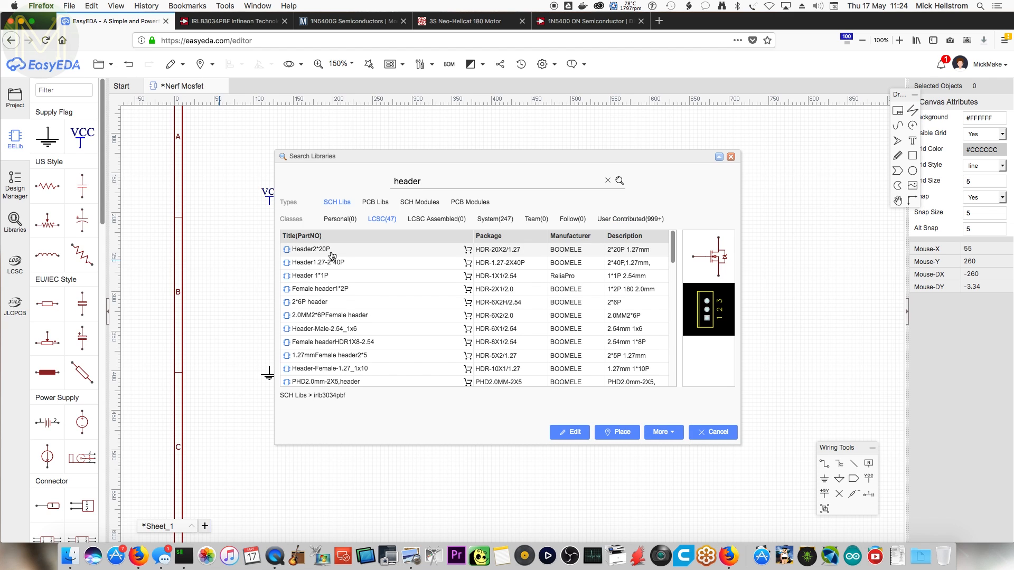
left_click(332, 255)
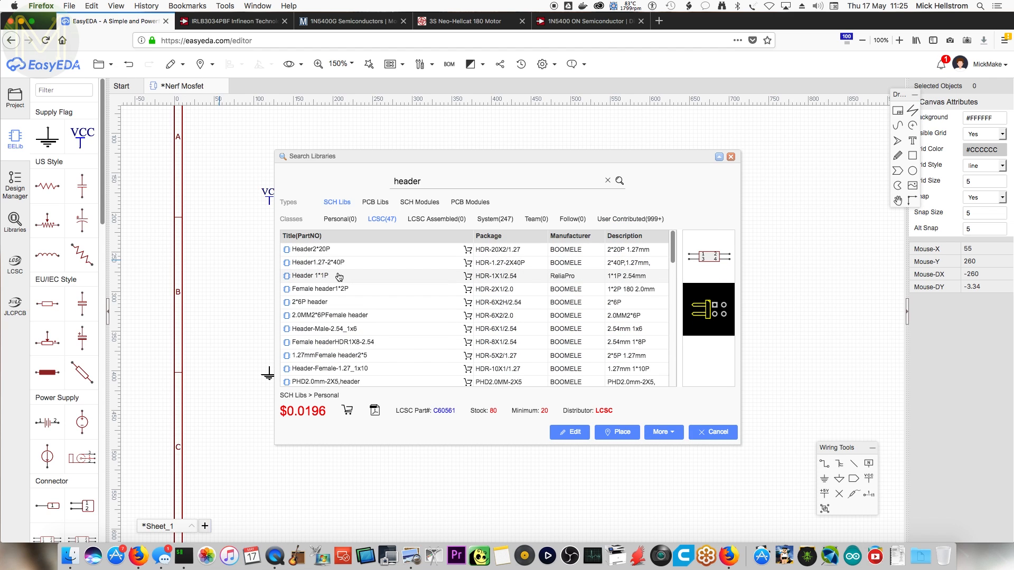
left_click(336, 290)
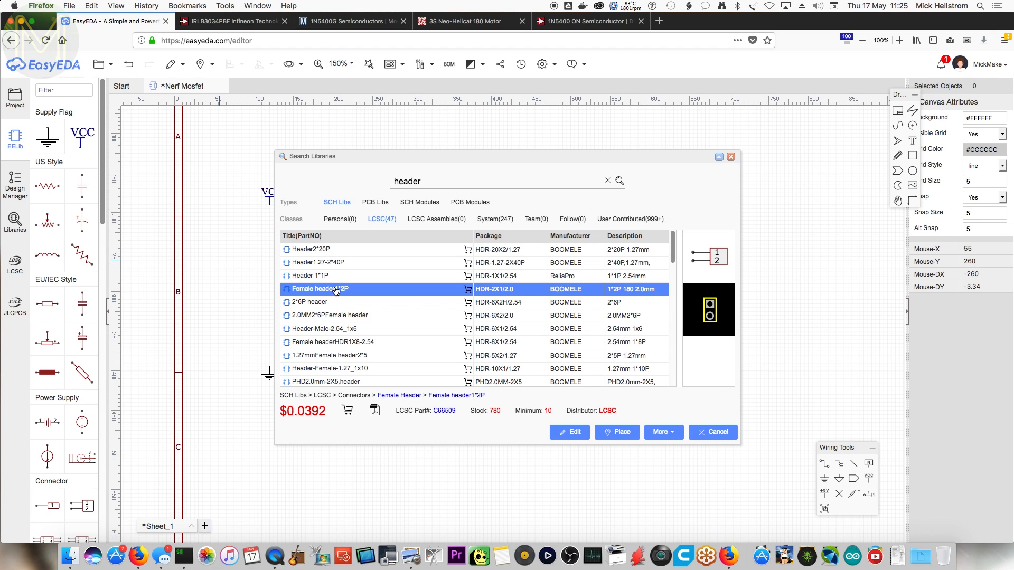
left_click(621, 431)
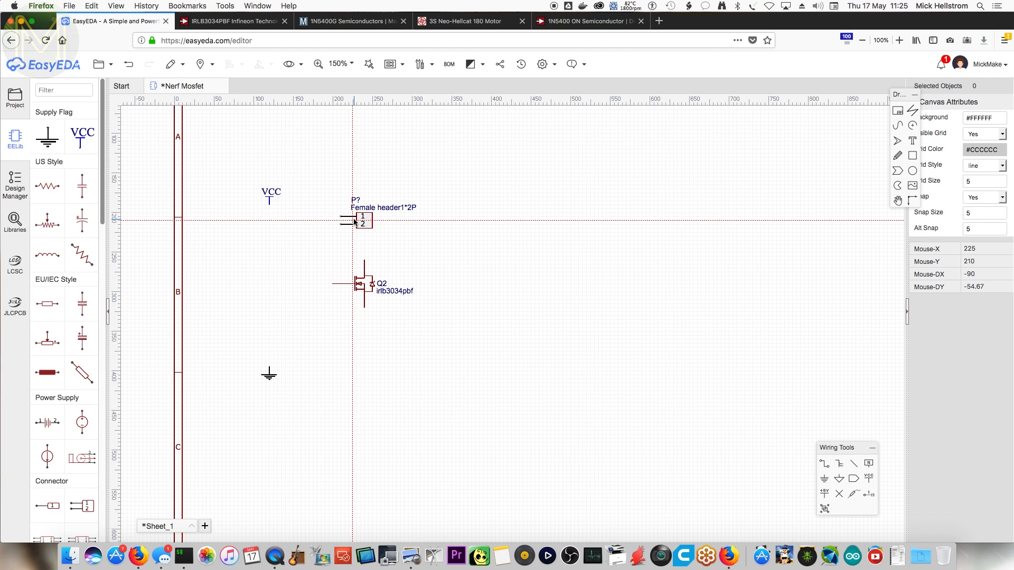
left_click(354, 222)
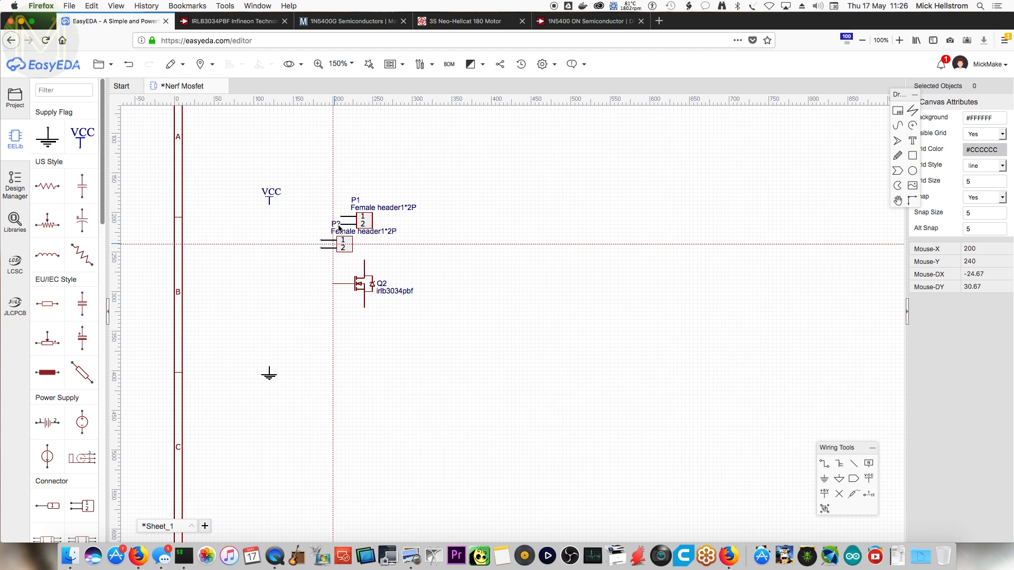
left_click(238, 219)
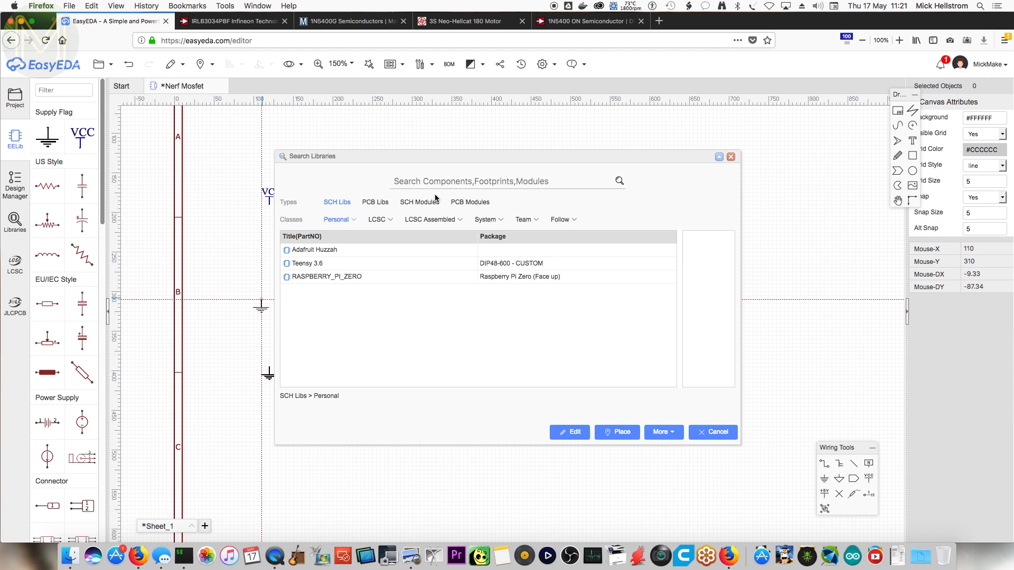
- Search the schematic libraries for in5400 and diode, and select the 6A2-T diode among the LCSC results
type("in")
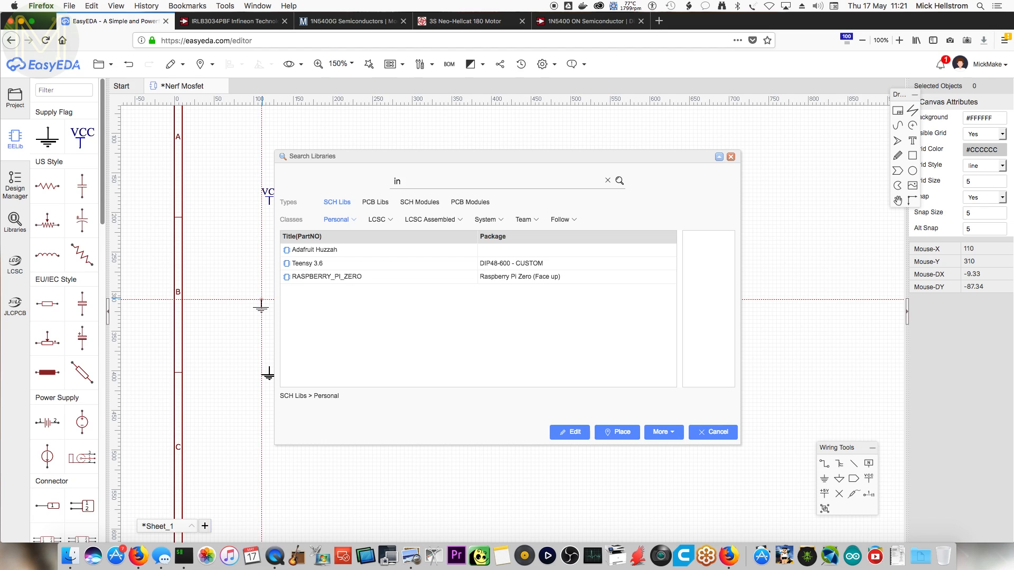
type("50")
key("BackSpace")
type("400")
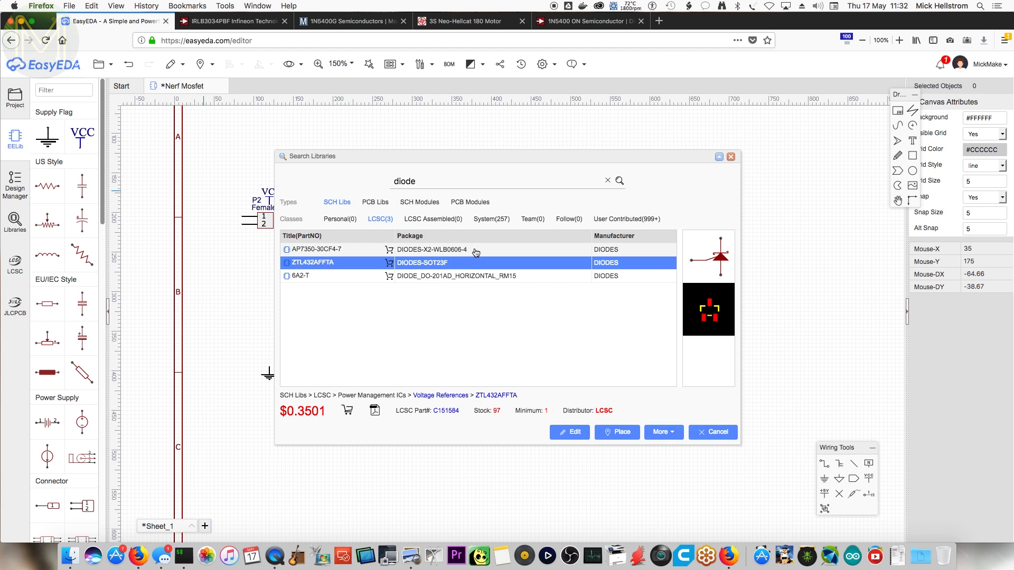
left_click(474, 254)
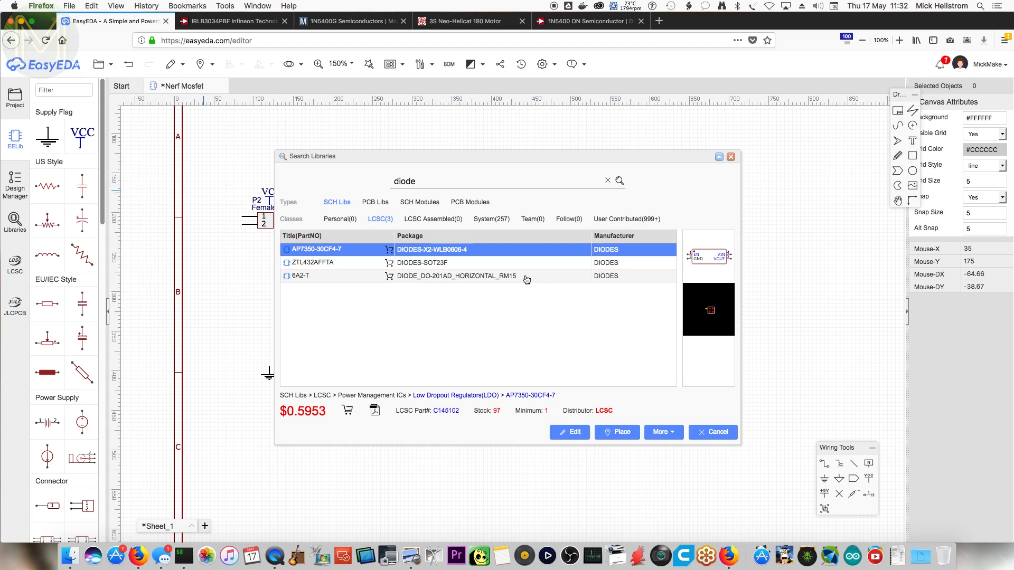
left_click(508, 280)
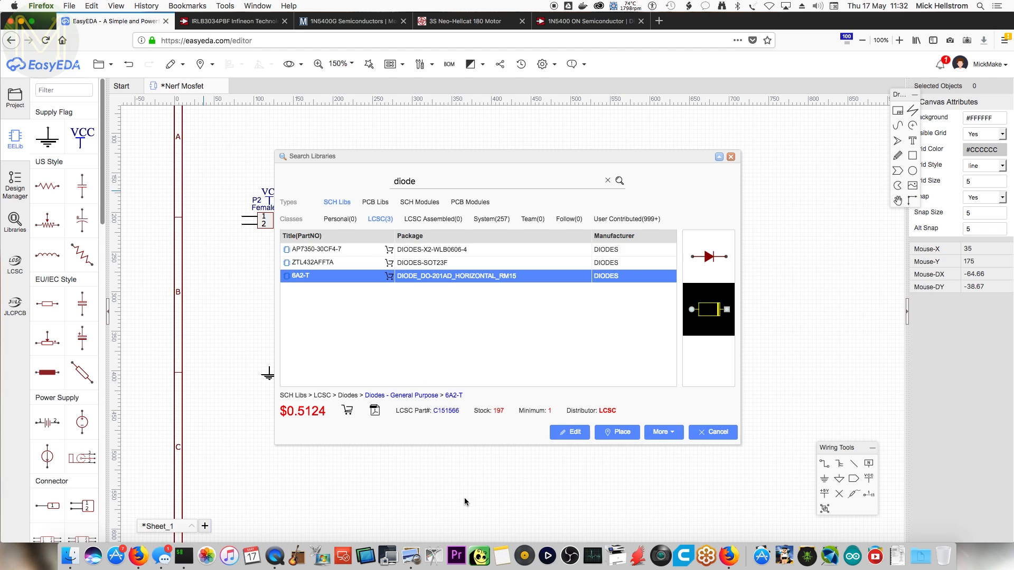
- Switch to the 1N5400 datasheet in Preview, examine the package dimensions on page 6, and minimise the document
left_click(411, 557)
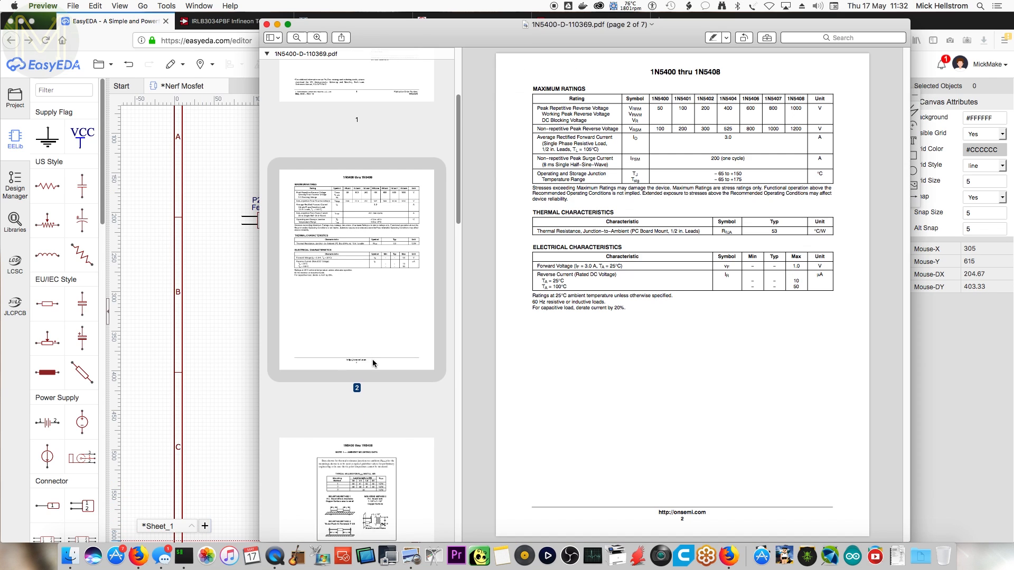
scroll(373, 362, "down", 5)
left_click(373, 362)
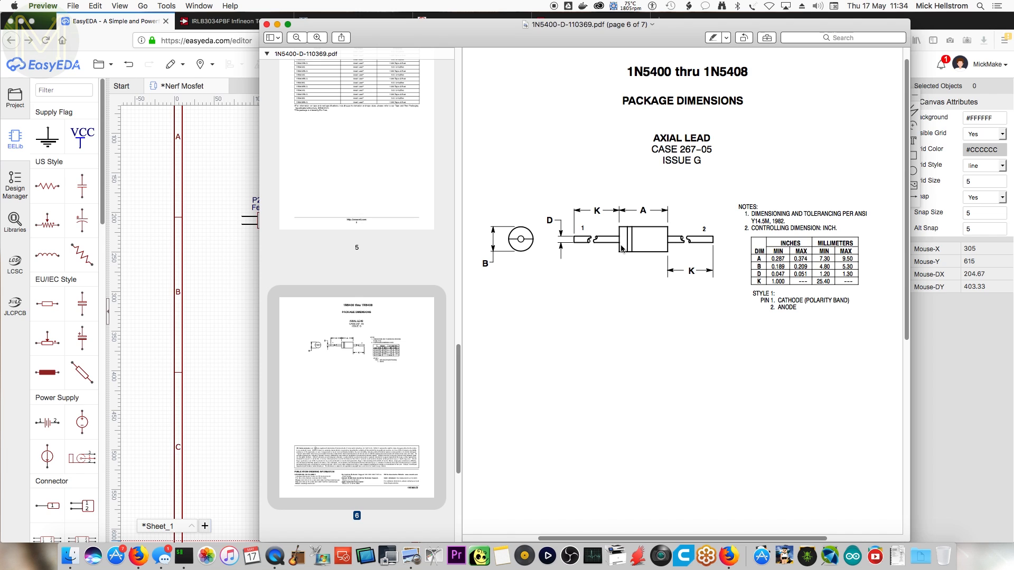
left_click(277, 24)
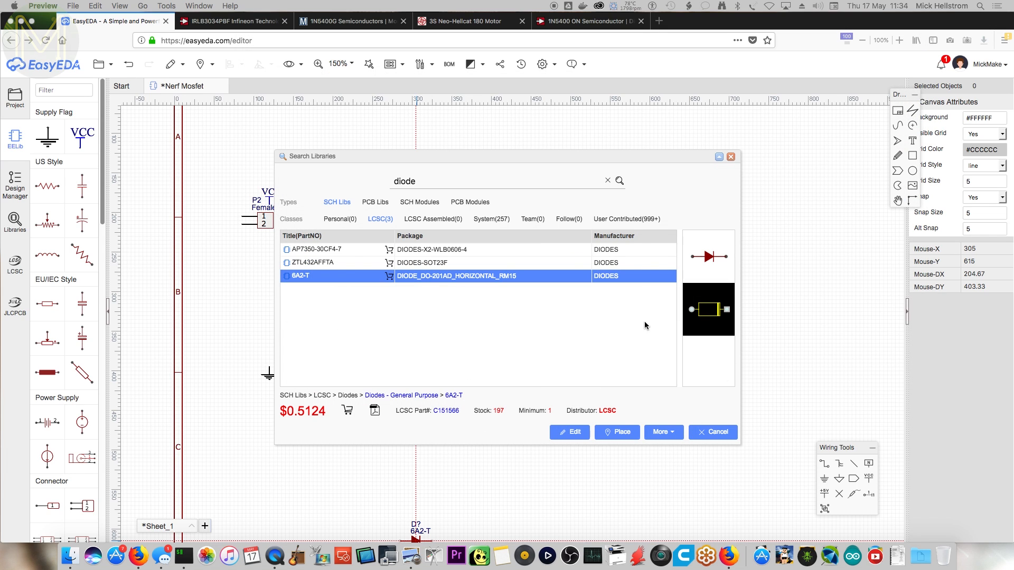
- Place two 6A2-T diodes side by side on the sheet, below and to the right of the MOSFET
left_click(624, 430)
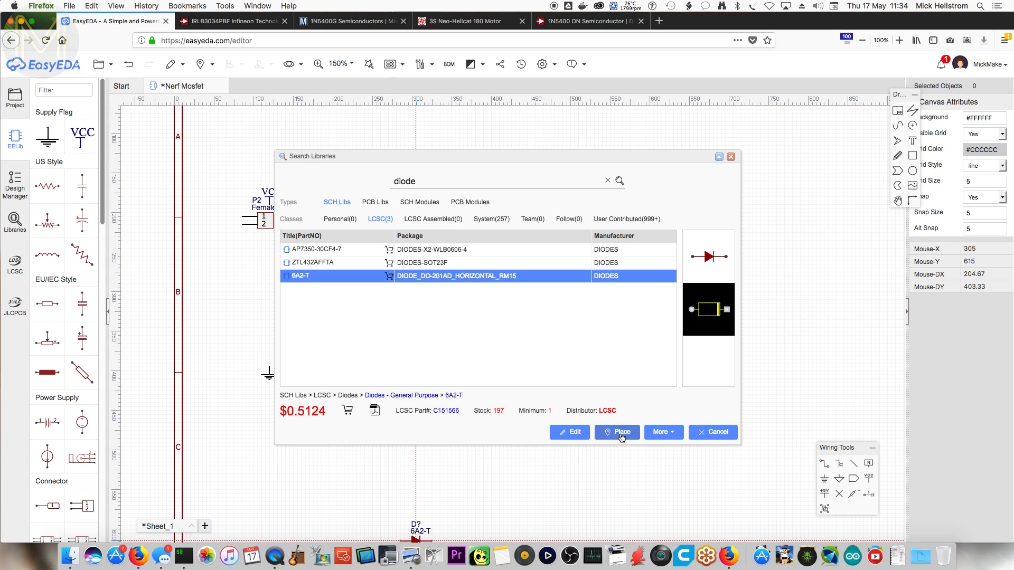
left_click(619, 432)
left_click(412, 351)
left_click(19, 222)
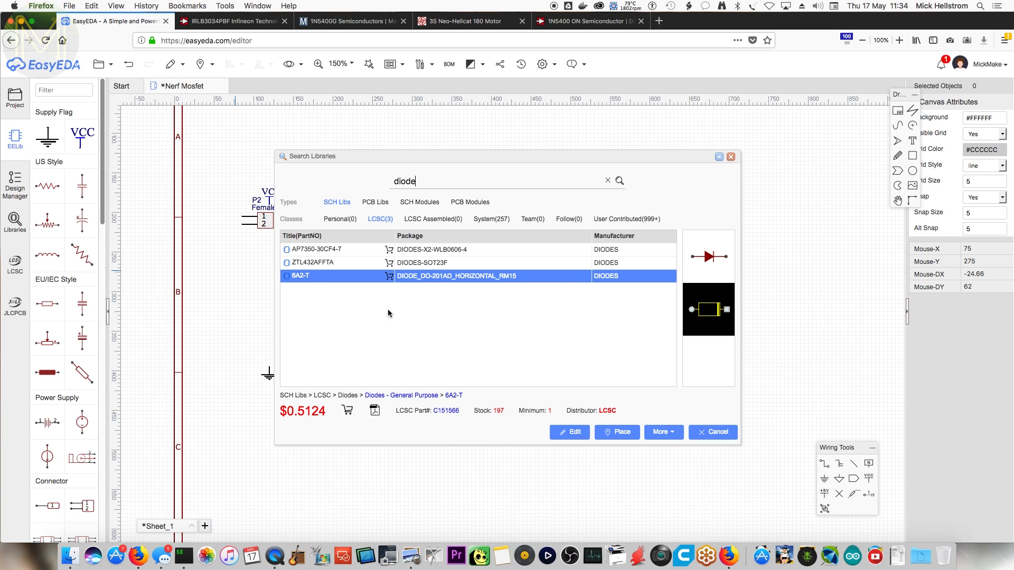
left_click(618, 432)
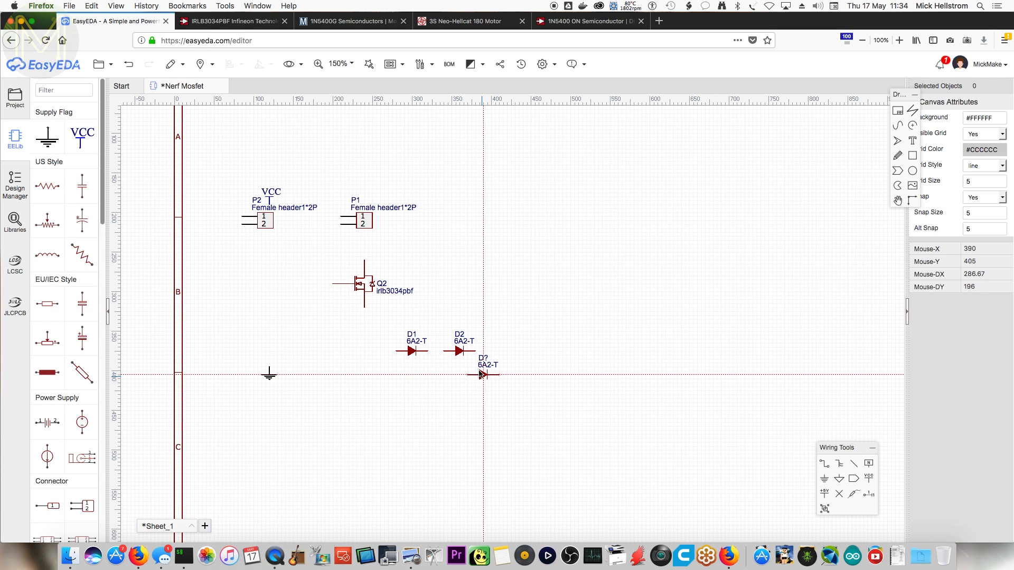
left_click(458, 351)
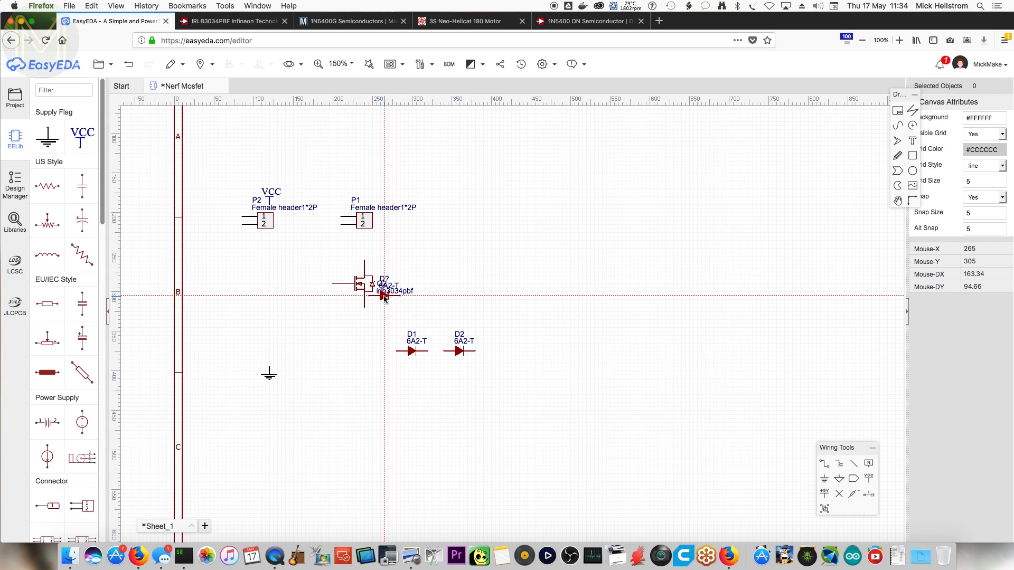
key("Escape")
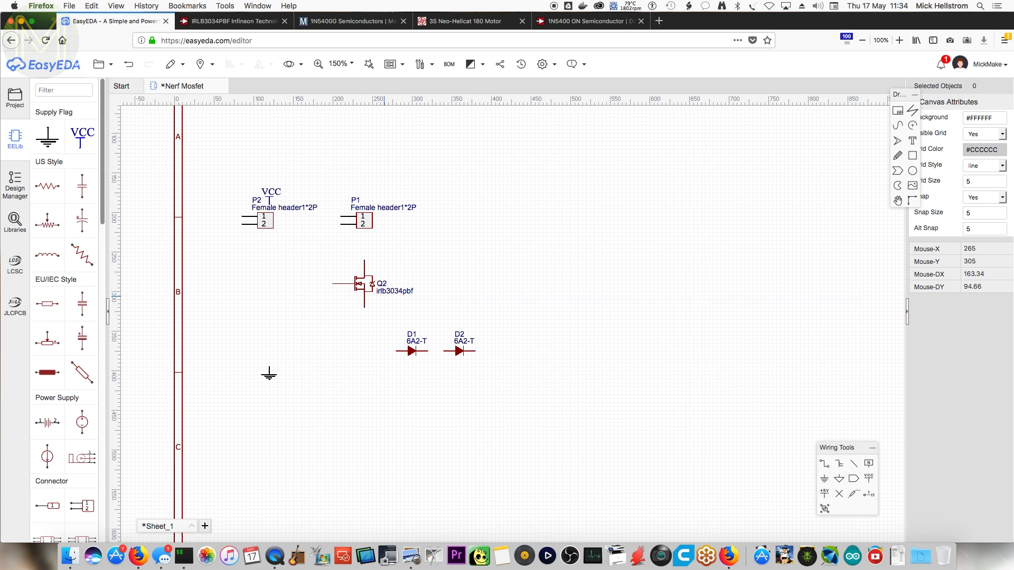
- Change the part name of diodes D1 and D2 to 1N5400
right_click(415, 351)
left_click(454, 422)
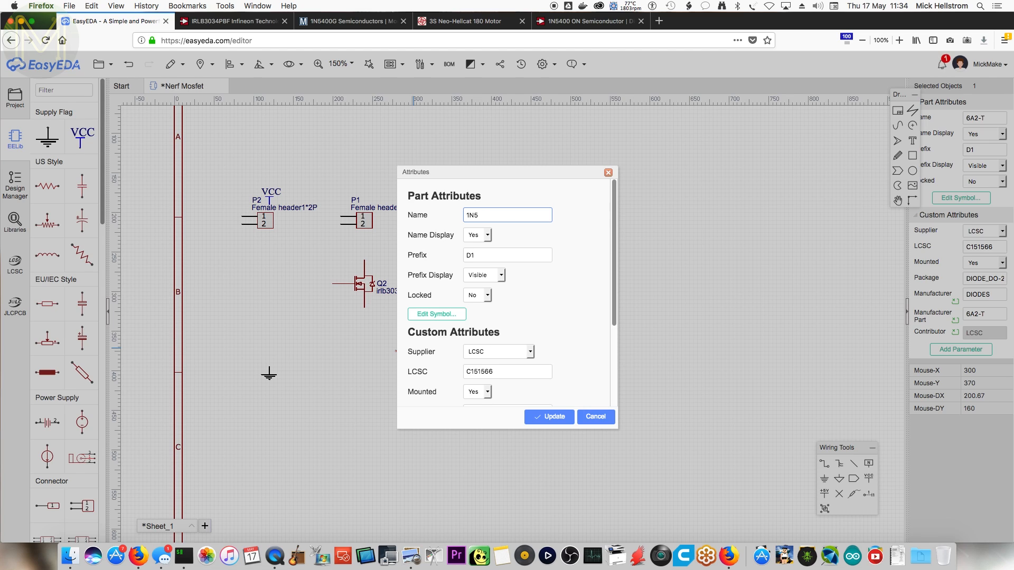
left_click(551, 416)
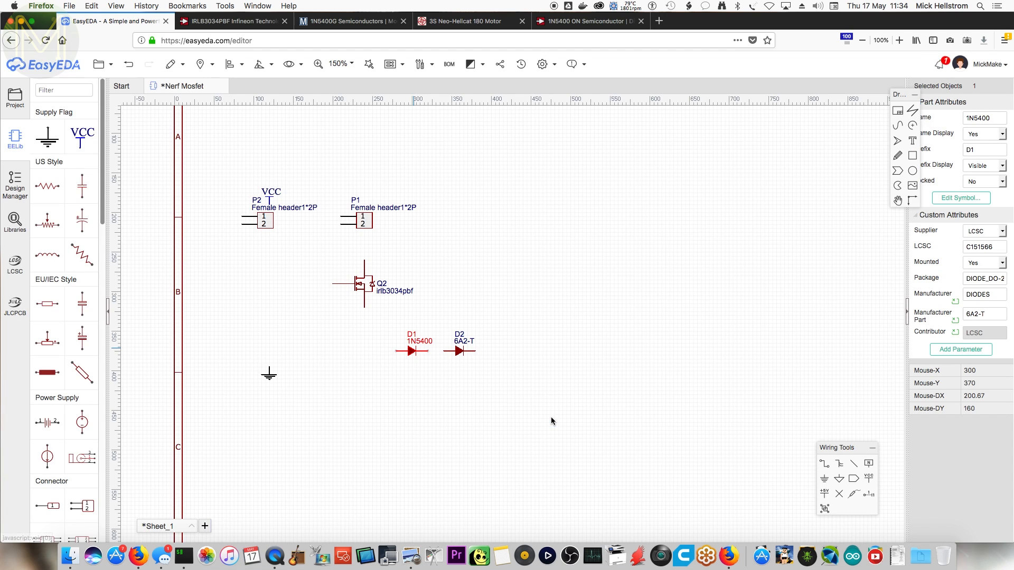
right_click(458, 349)
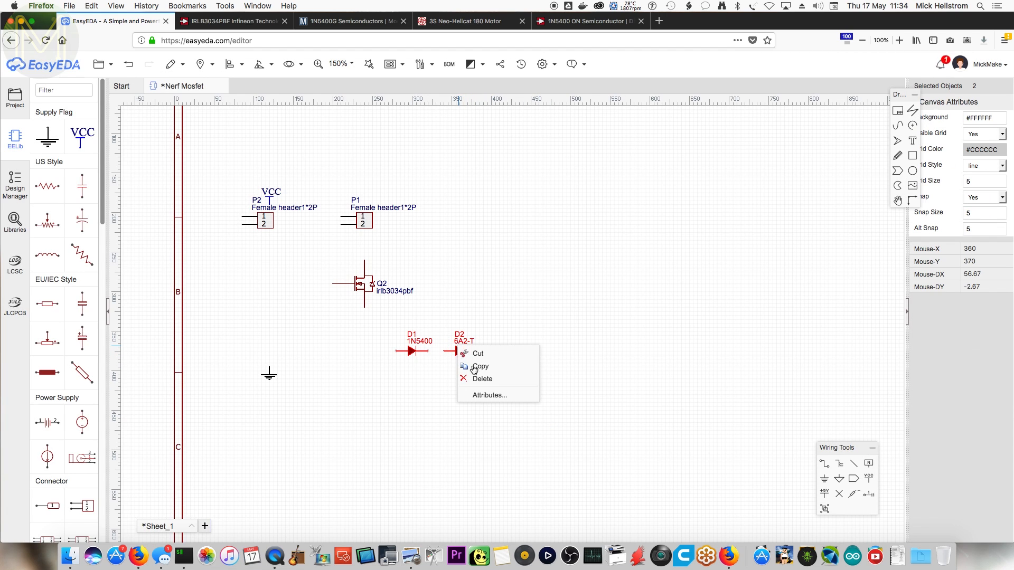
left_click(494, 396)
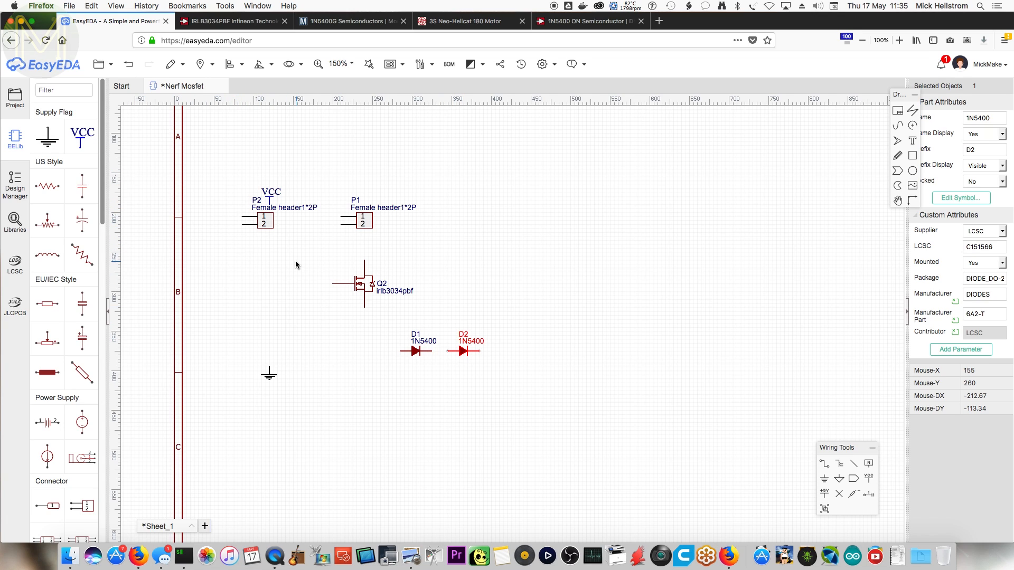
- Place one EU-style 1k resistor below the MOSFET, to the left of the diodes
left_click(47, 304)
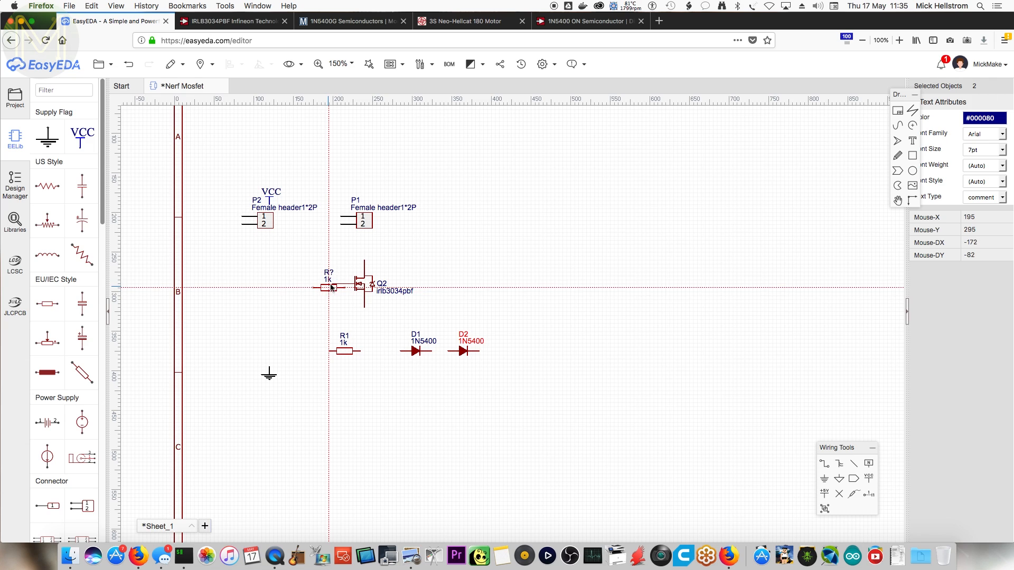
key("Escape")
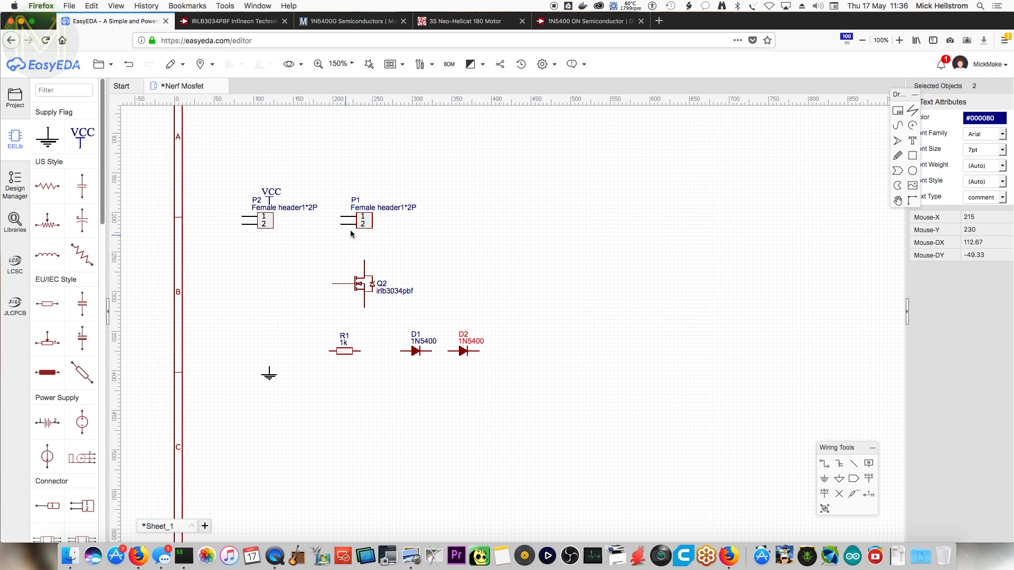
- Rename header P1 as Motor and header P2 as LiPo
right_click(364, 221)
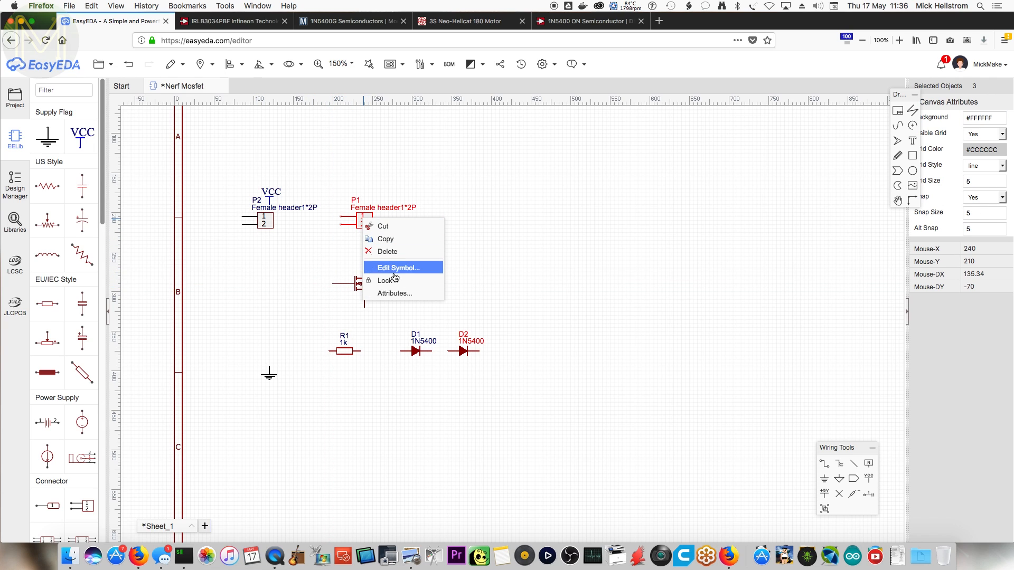
left_click(400, 294)
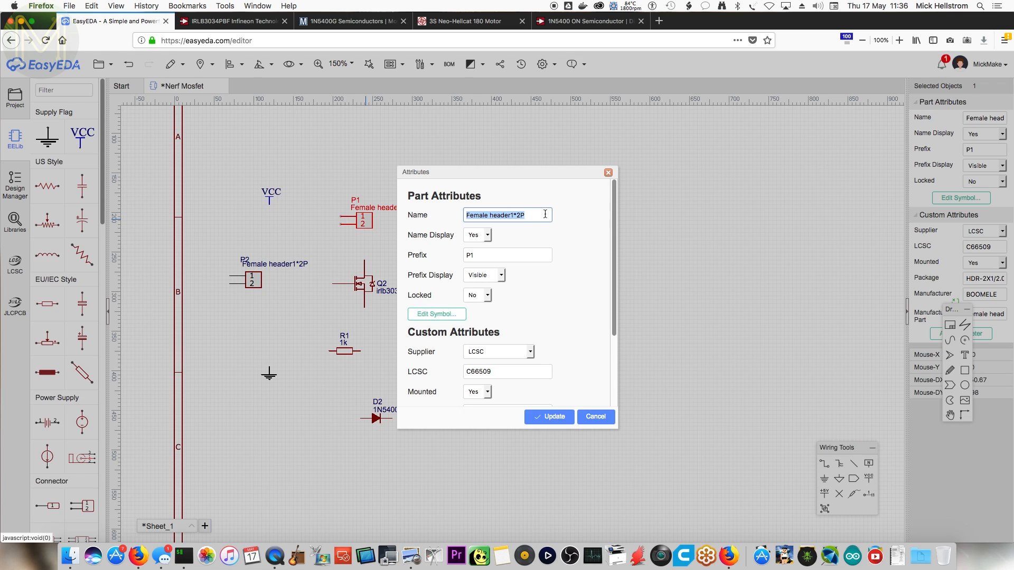
type("Motor")
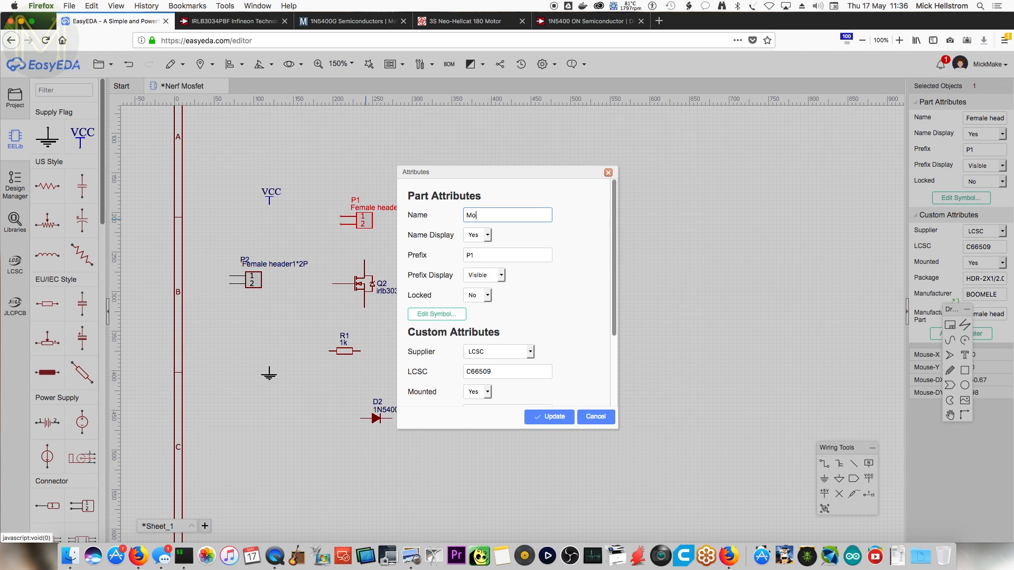
key("Return")
left_click(475, 242)
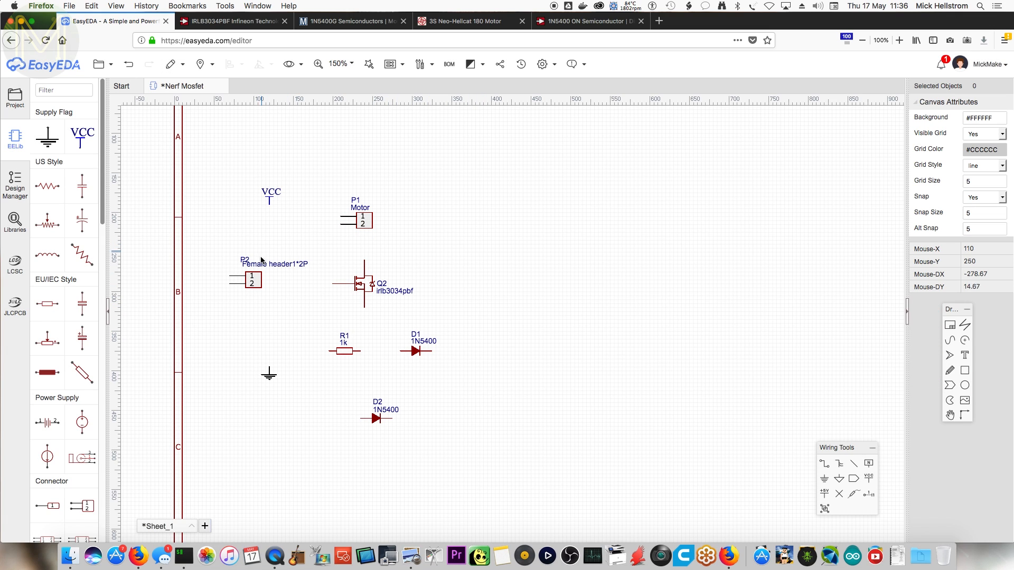
right_click(255, 280)
left_click(288, 328)
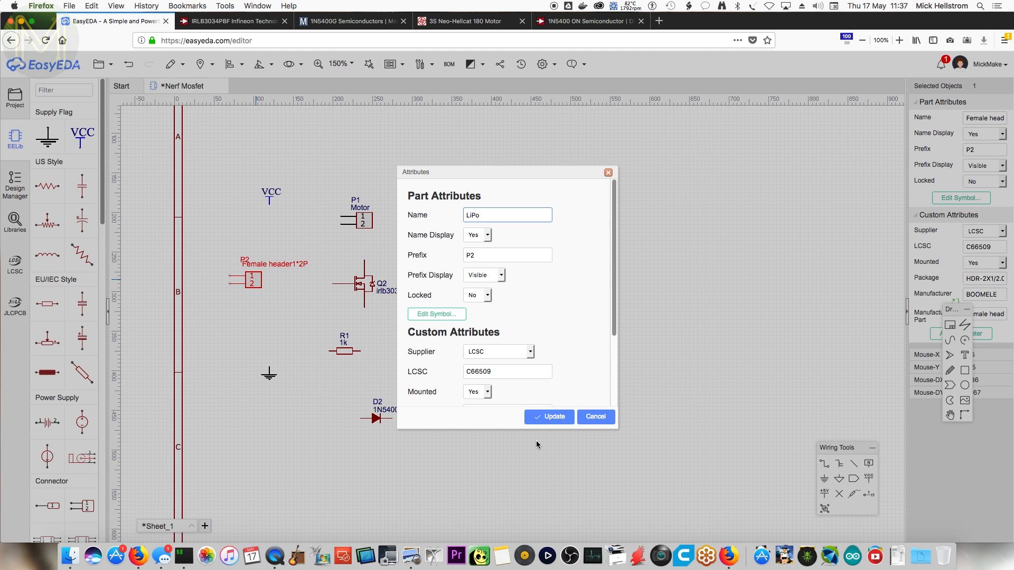
left_click(555, 417)
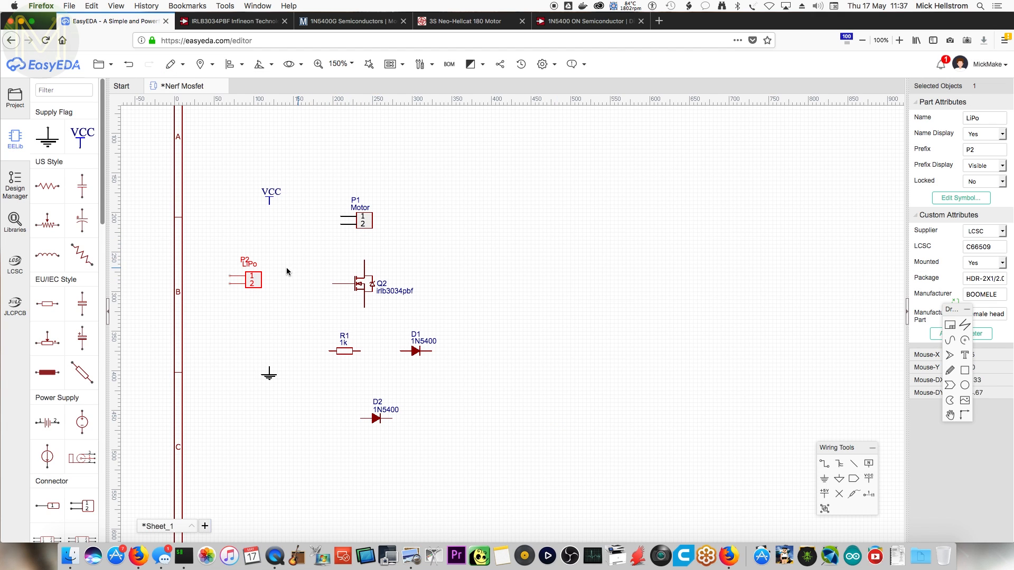
- Move the LiPo header well to the right of the other parts and place a VCC flag above and a ground flag below its pins
left_click_drag(259, 282, 492, 186)
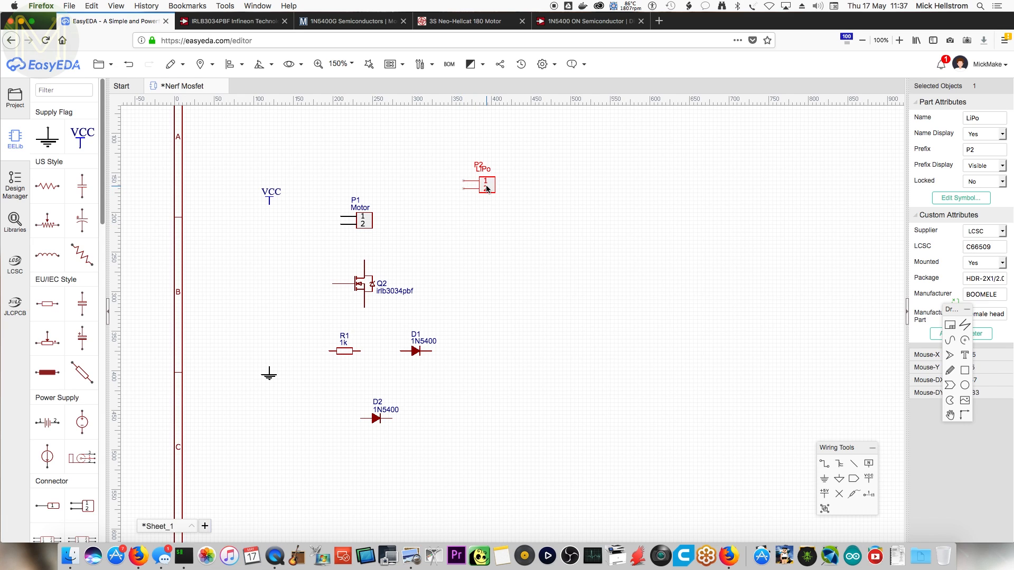
left_click_drag(487, 188, 542, 208)
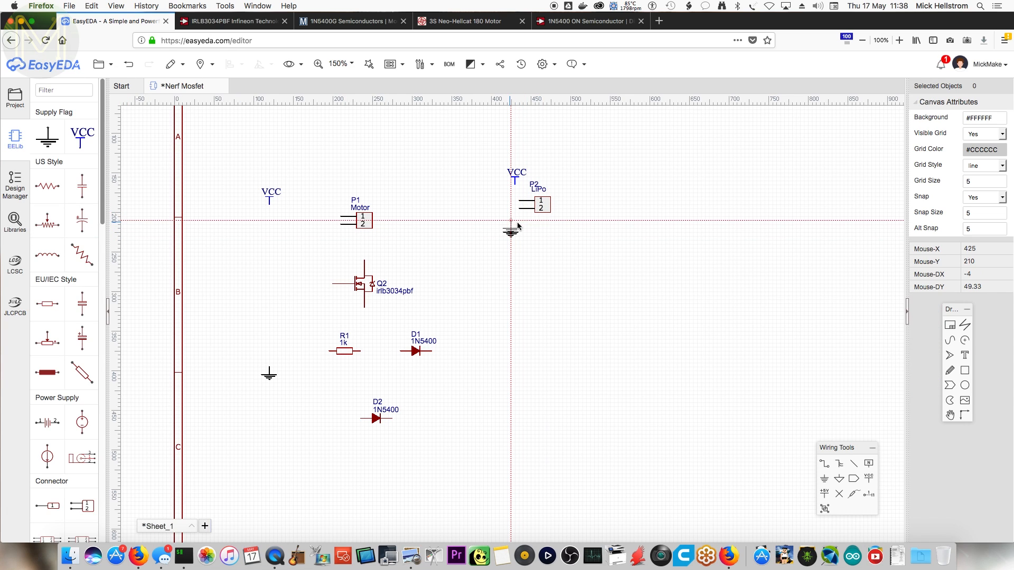
left_click(513, 227)
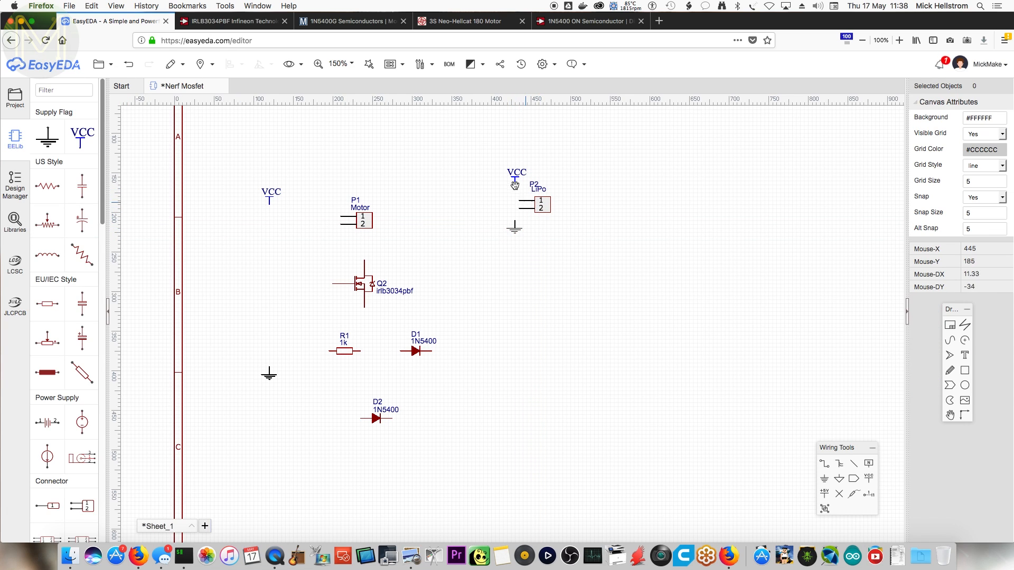
left_click_drag(516, 188, 516, 192)
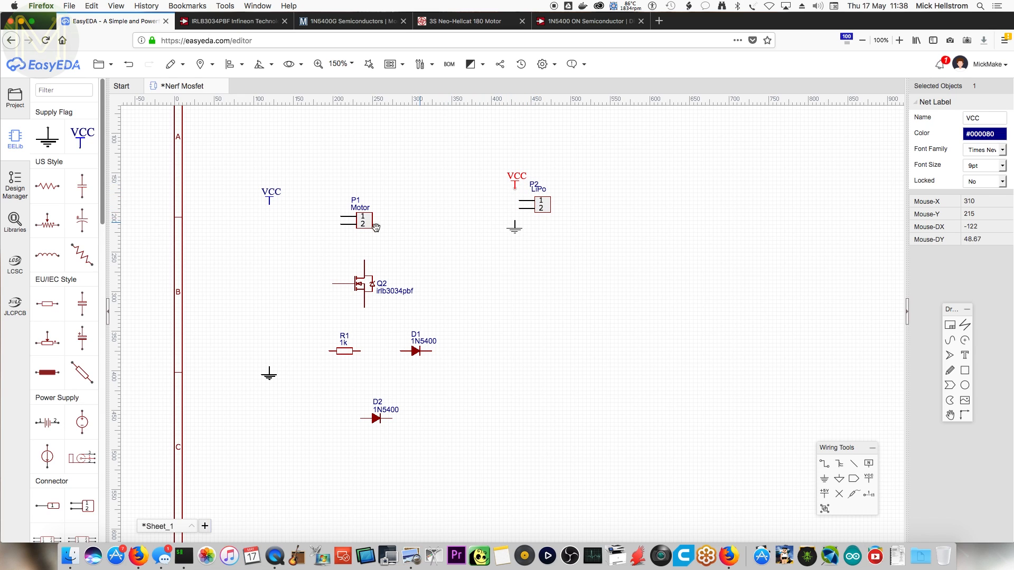
- Arrange the original VCC flag, diode D1 rotated left and the MOSFET in one column, with the Motor header to the right of the diode
left_click_drag(271, 194, 338, 199)
left_click_drag(365, 284, 329, 279)
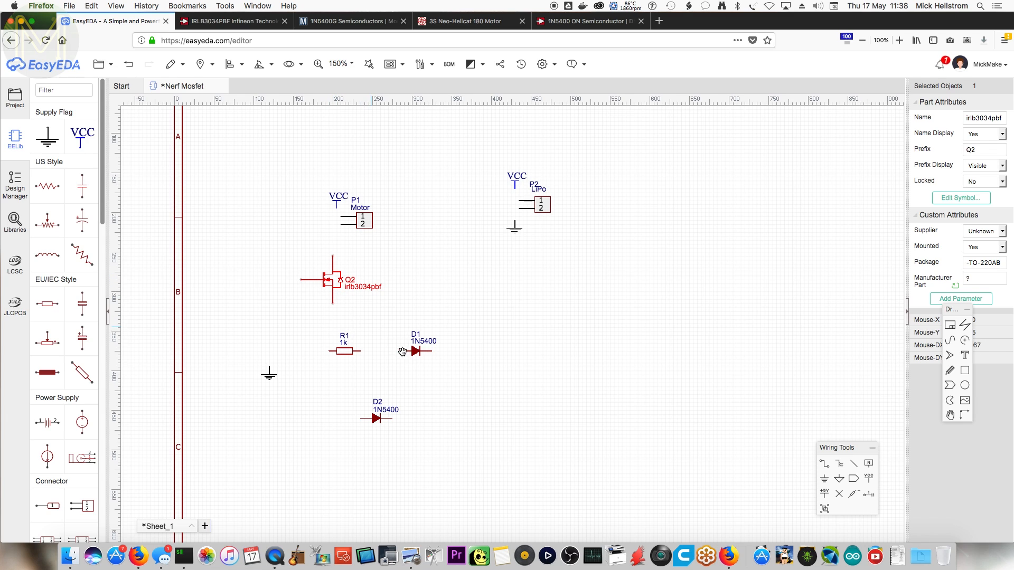
left_click_drag(414, 351, 270, 236)
left_click(260, 64)
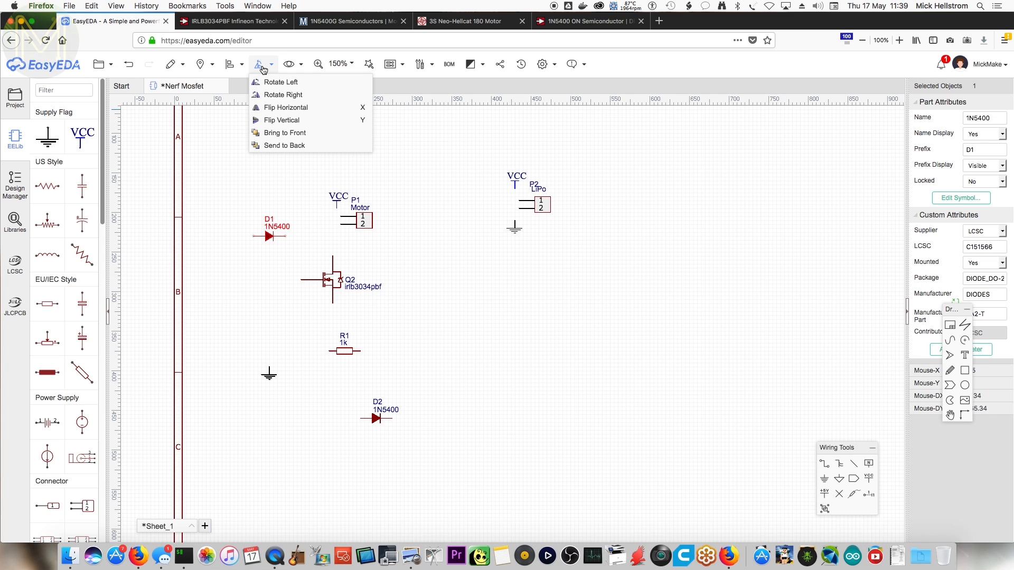
left_click(280, 79)
left_click_drag(364, 220, 388, 240)
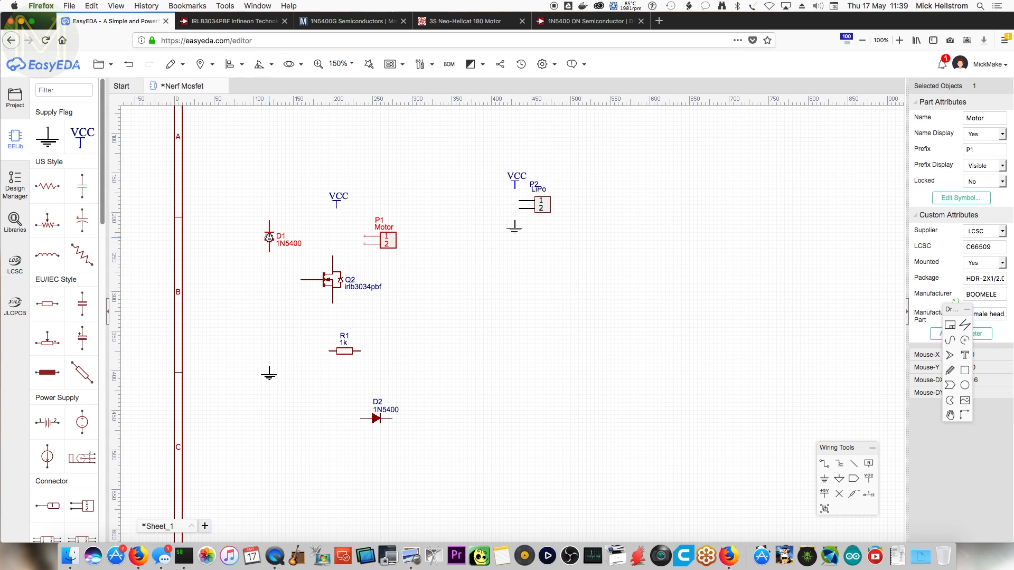
left_click_drag(269, 237, 328, 237)
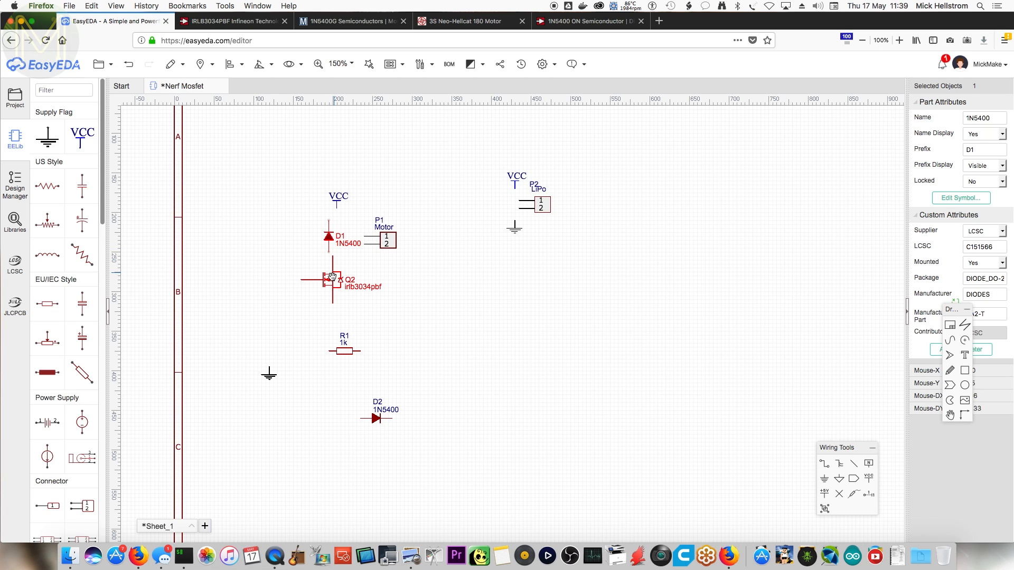
left_click_drag(330, 280, 326, 299)
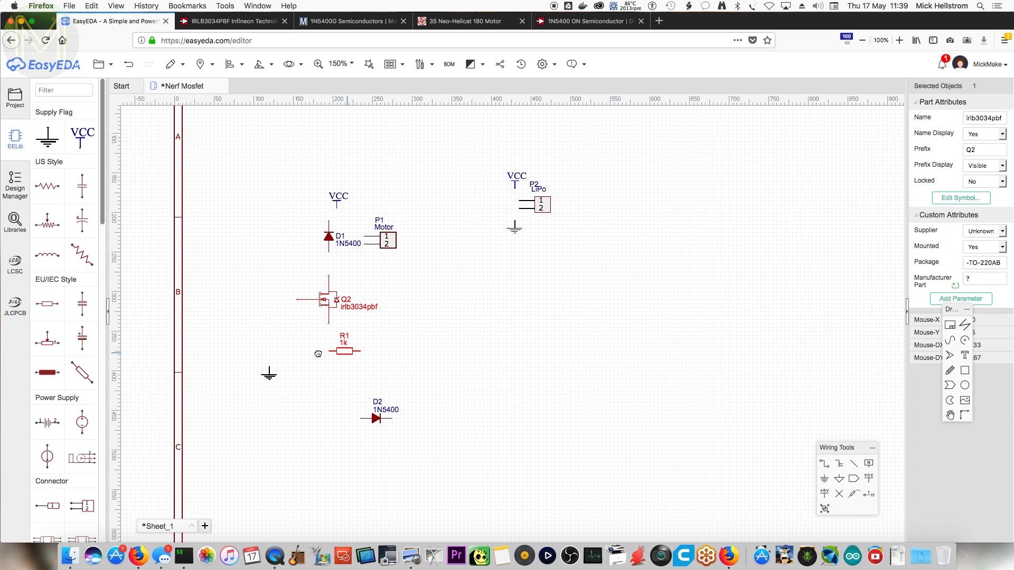
- Rotate resistor R1 left, set it below the MOSFET's gate pin, and move the original ground flag directly beneath the MOSFET
left_click_drag(317, 354, 270, 347)
left_click(258, 64)
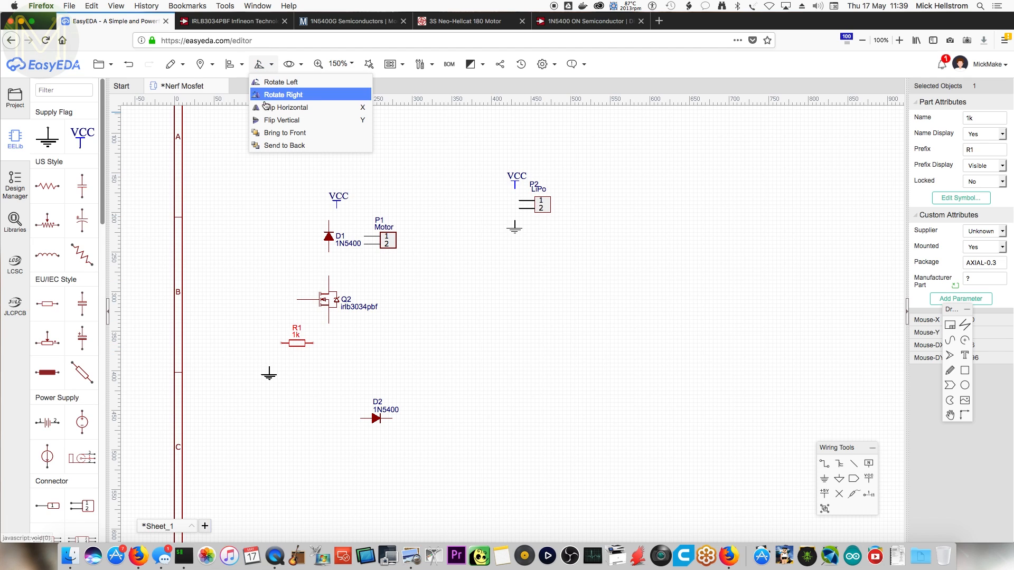
left_click(275, 82)
left_click_drag(300, 343, 292, 331)
left_click_drag(269, 373, 331, 385)
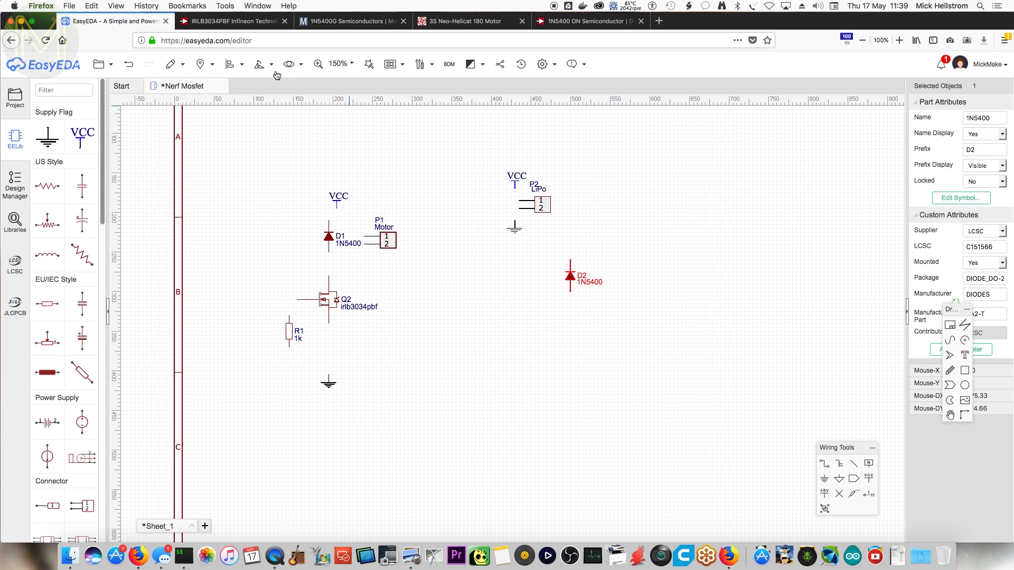
- Rotate diode D2 right, set it between the right VCC flag and LiPo header, align the original VCC flag over D1, and raise the ground below the MOSFET
left_click(272, 68)
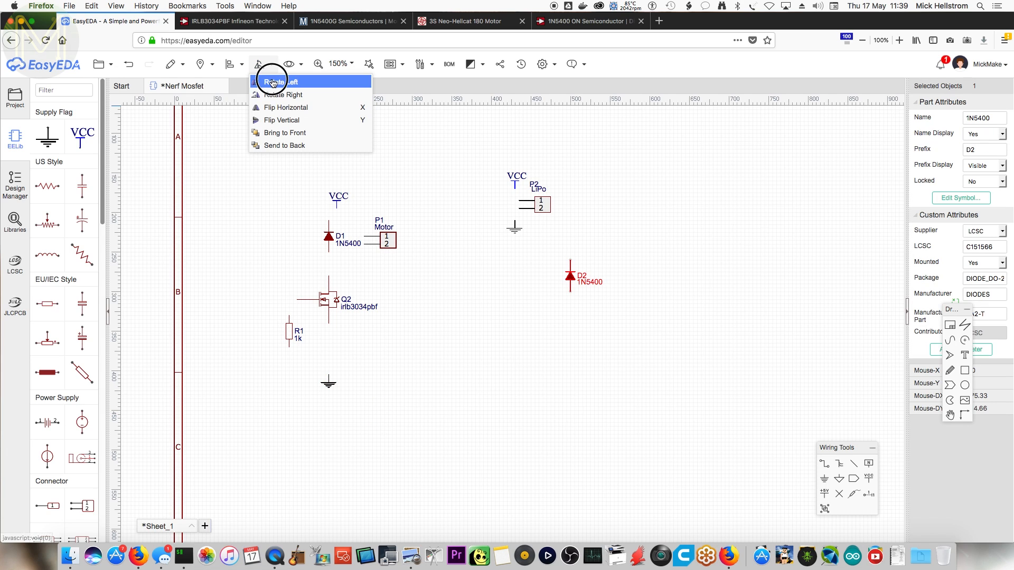
left_click(276, 95)
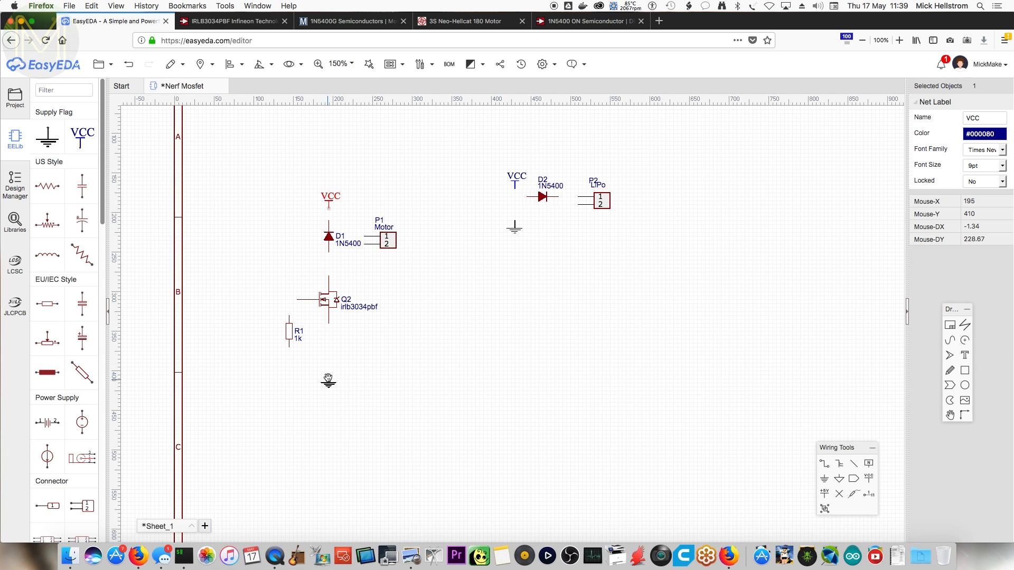
left_click_drag(327, 378, 327, 364)
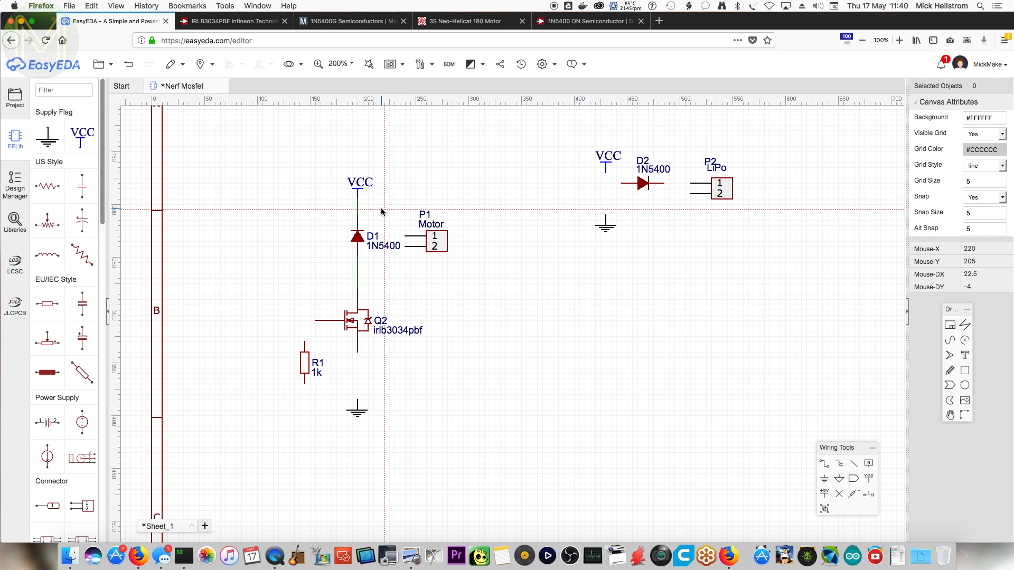
- Wire Motor header pin 1 to the line above diode D1 and pin 2 to the line between D1 and the MOSFET
left_click(405, 236)
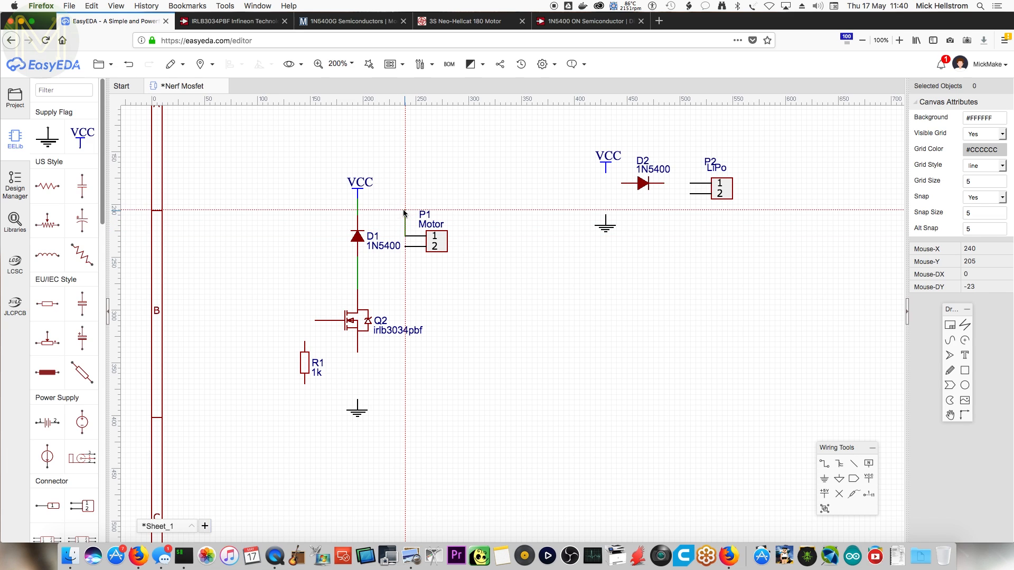
left_click(358, 210)
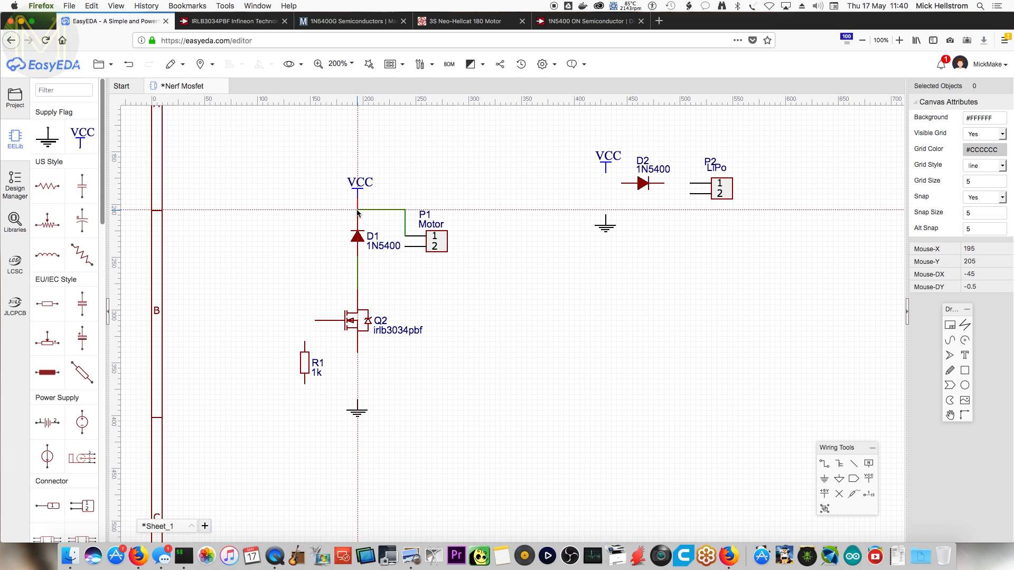
left_click(404, 247)
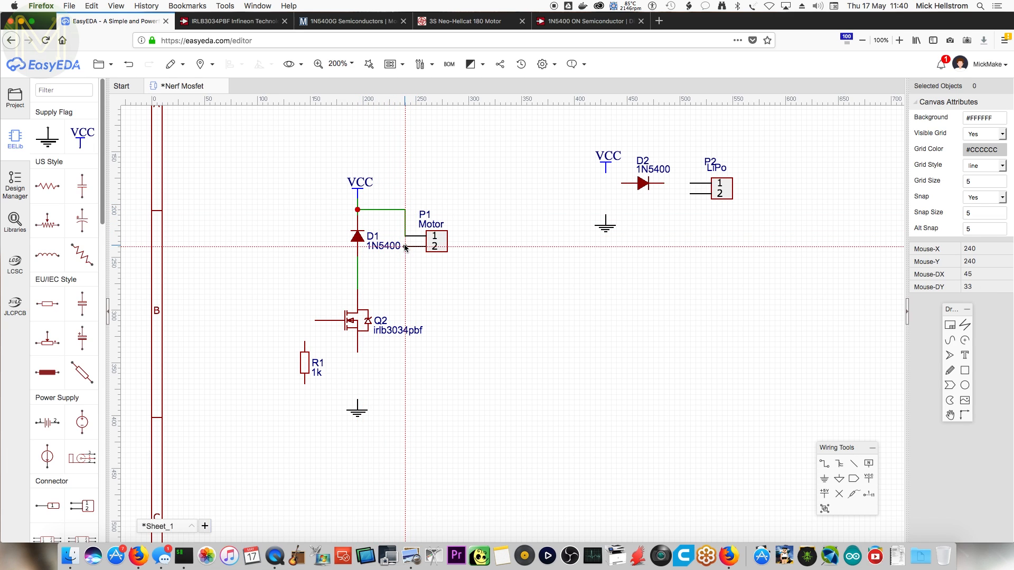
left_click(404, 268)
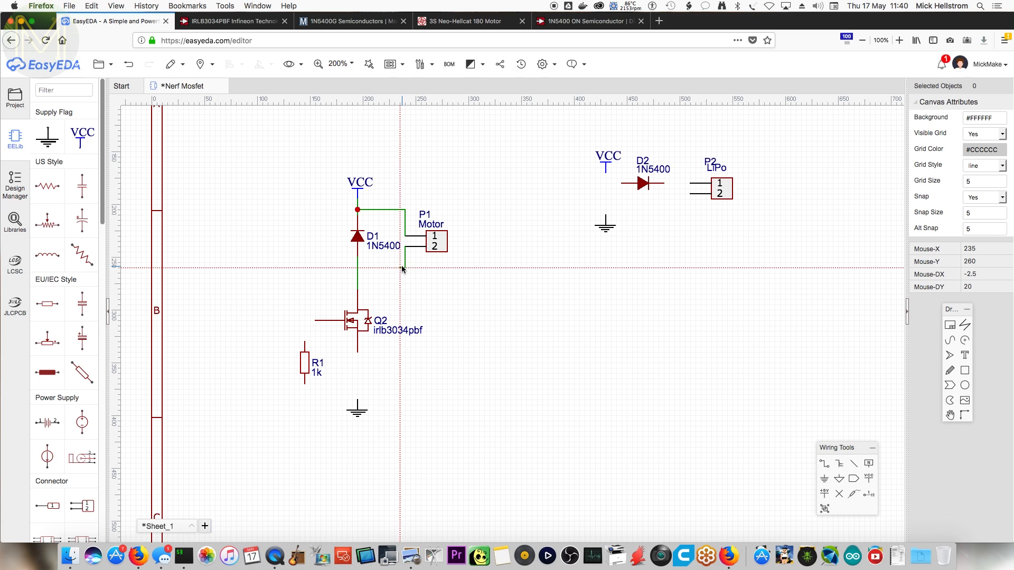
left_click(358, 268)
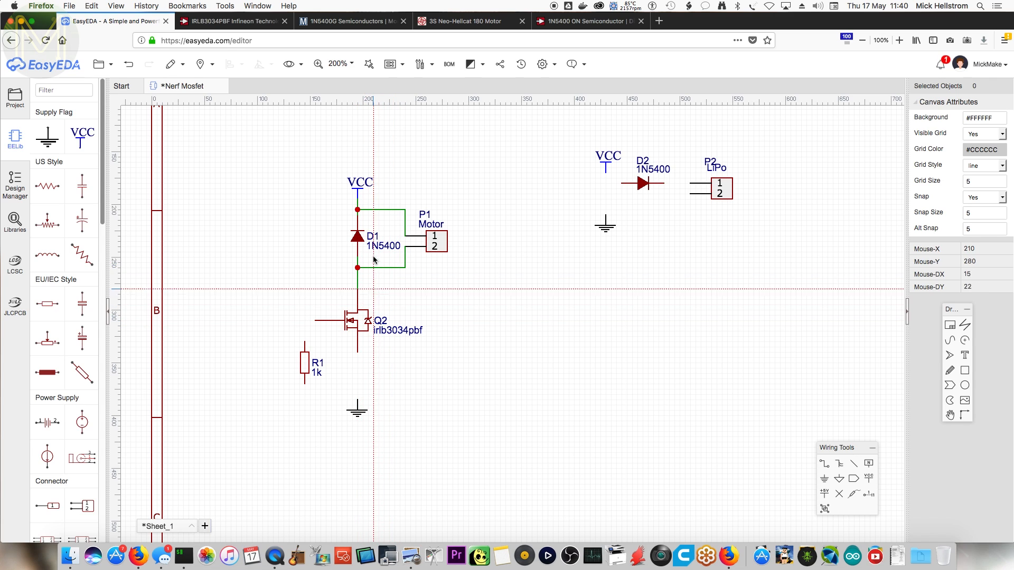
- Wire the MOSFET gate to the upper end of R1, and connect R1's lower end and the MOSFET source to the ground flag
left_click(316, 320)
left_click(305, 321)
left_click(305, 342)
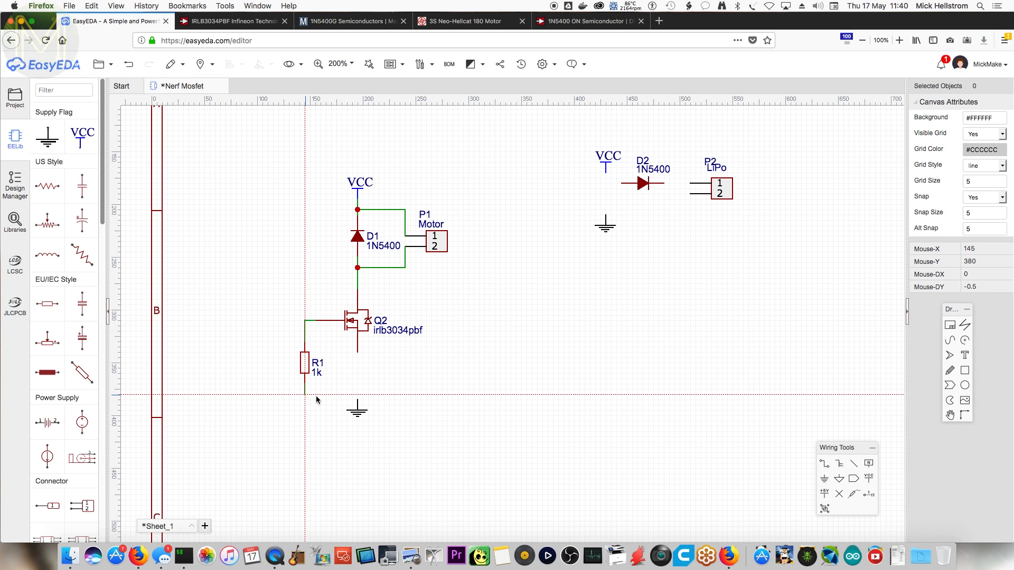
left_click(357, 394)
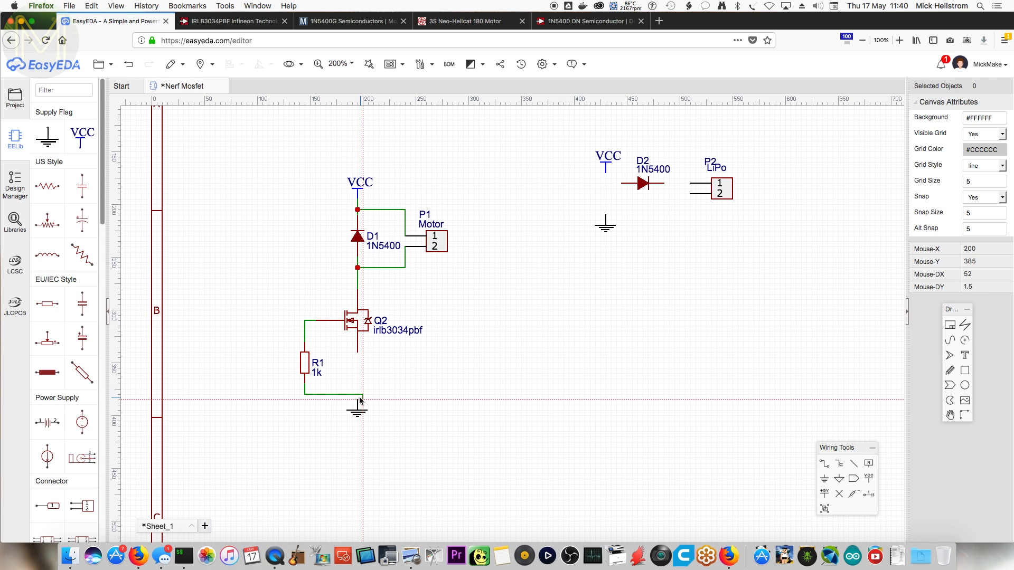
left_click(359, 358)
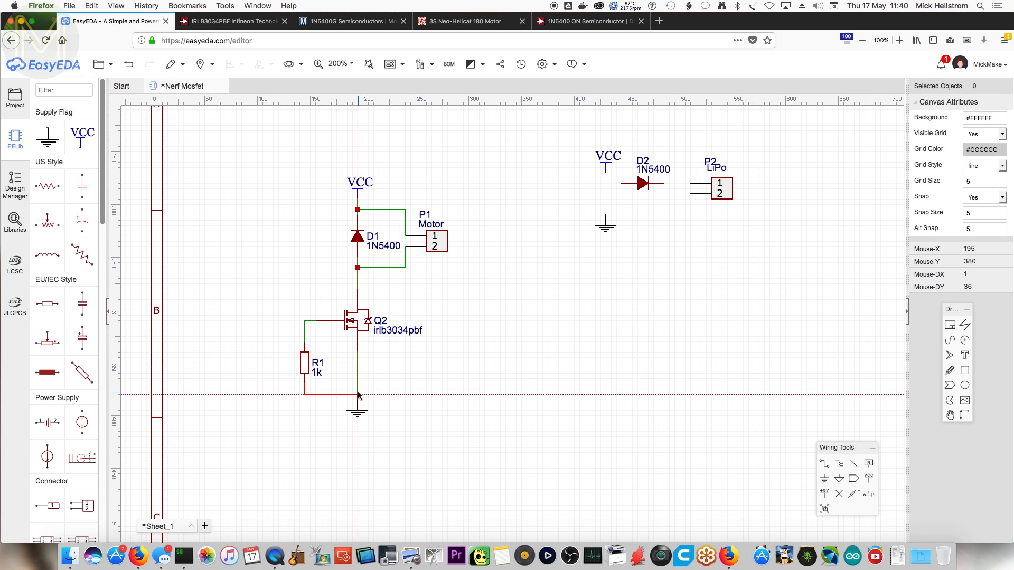
left_click(357, 394)
- Wire the right VCC flag through diode D2 to LiPo header pin 1, and connect pin 2 to the ground flag
left_click(606, 173)
left_click(622, 184)
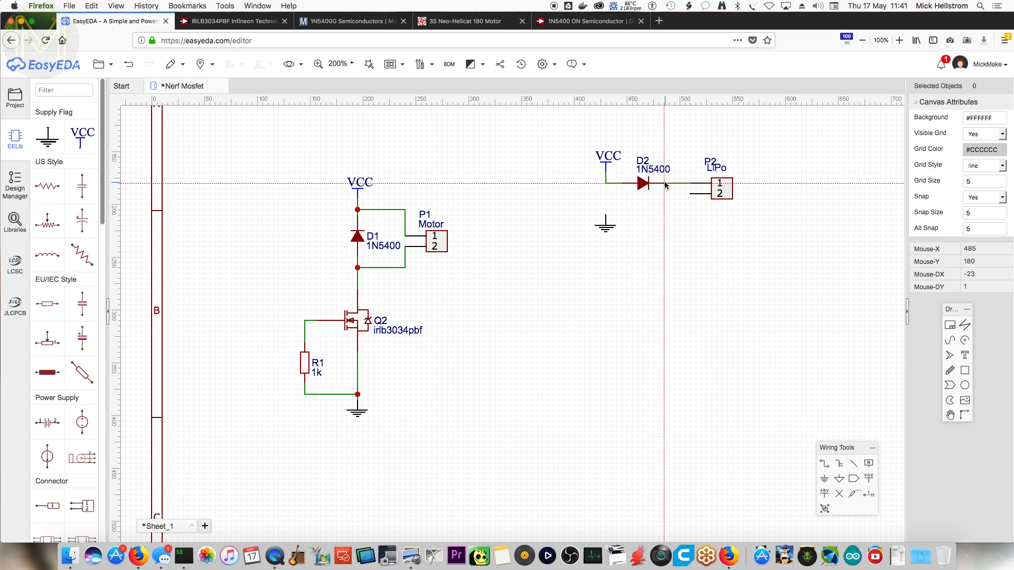
left_click(664, 184)
left_click(690, 184)
left_click(690, 194)
left_click(605, 219)
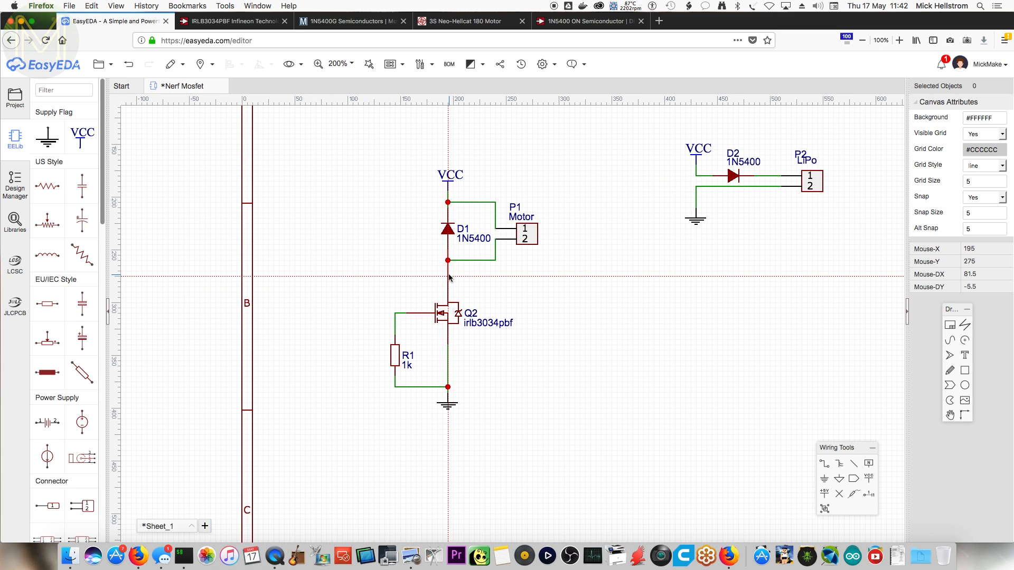
- Place another Female header1*2P left of diode D1 with its pins facing the circuit, and name it Rev switch
left_click(14, 222)
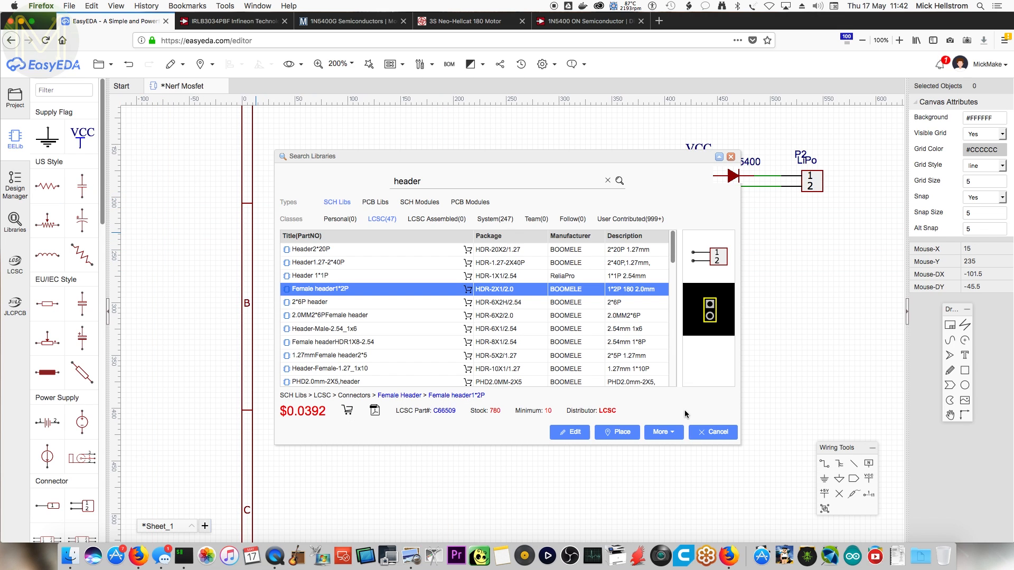
left_click(619, 432)
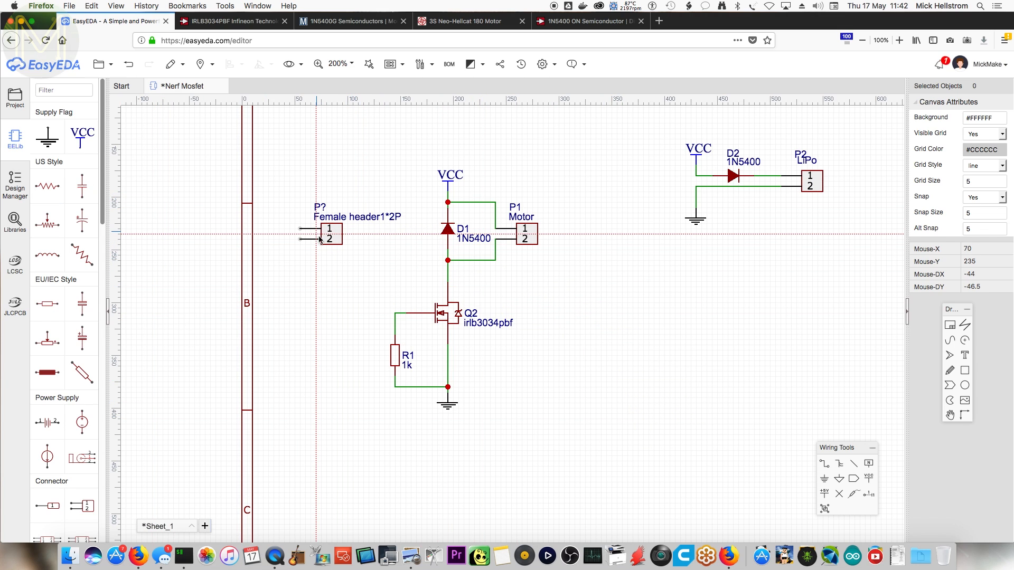
left_click(314, 233)
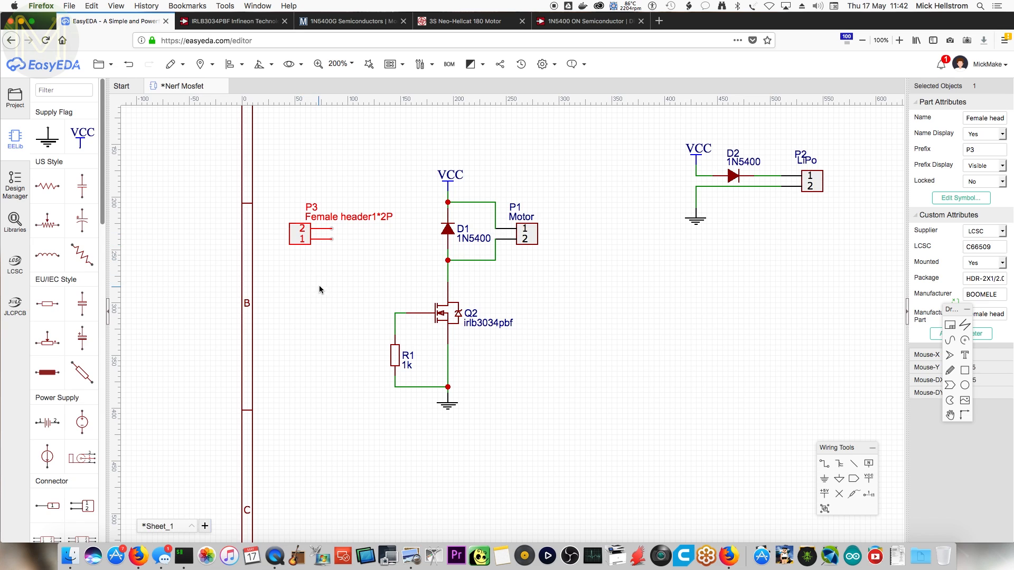
left_click(318, 289)
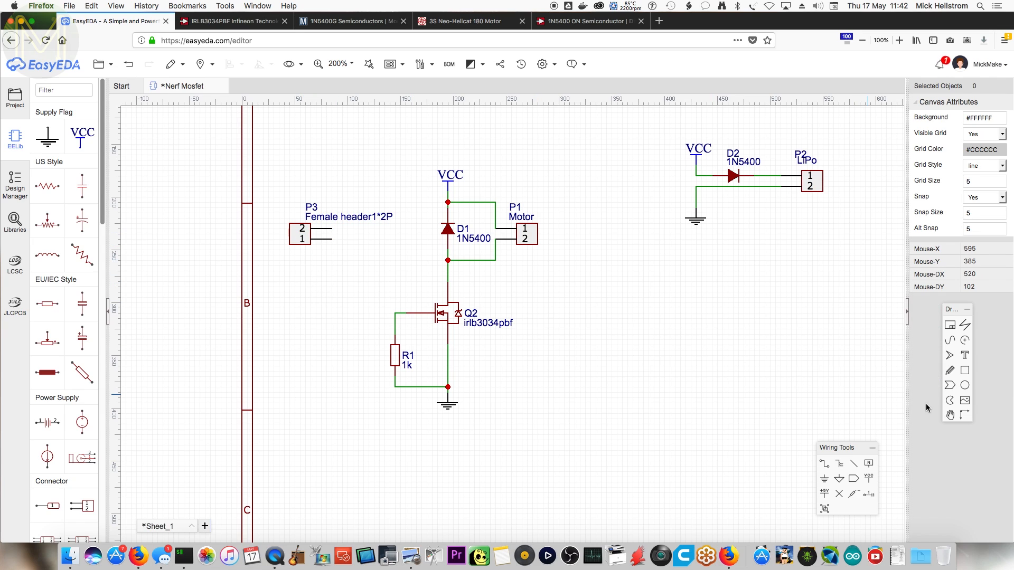
left_click(305, 232)
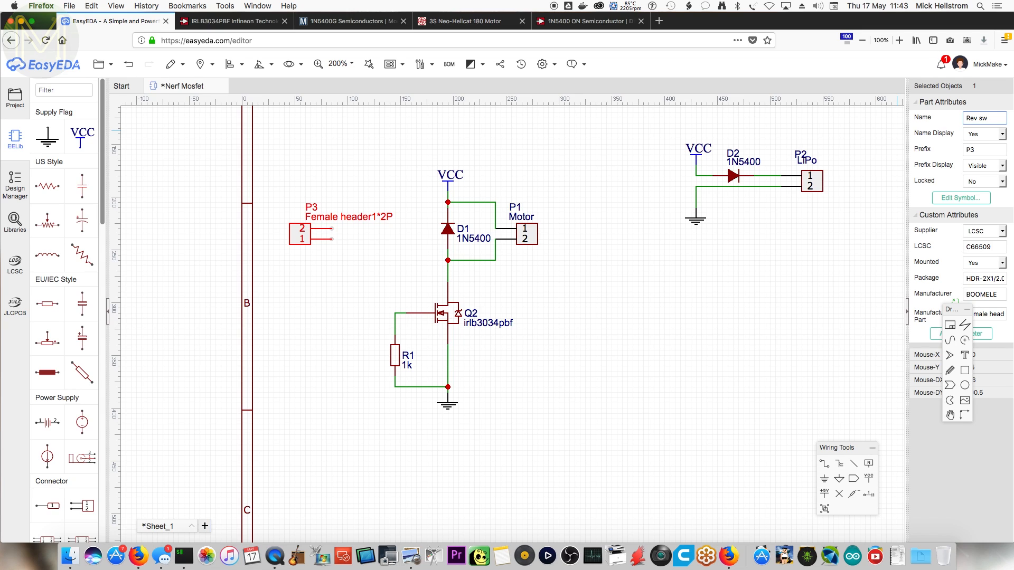
type("ch")
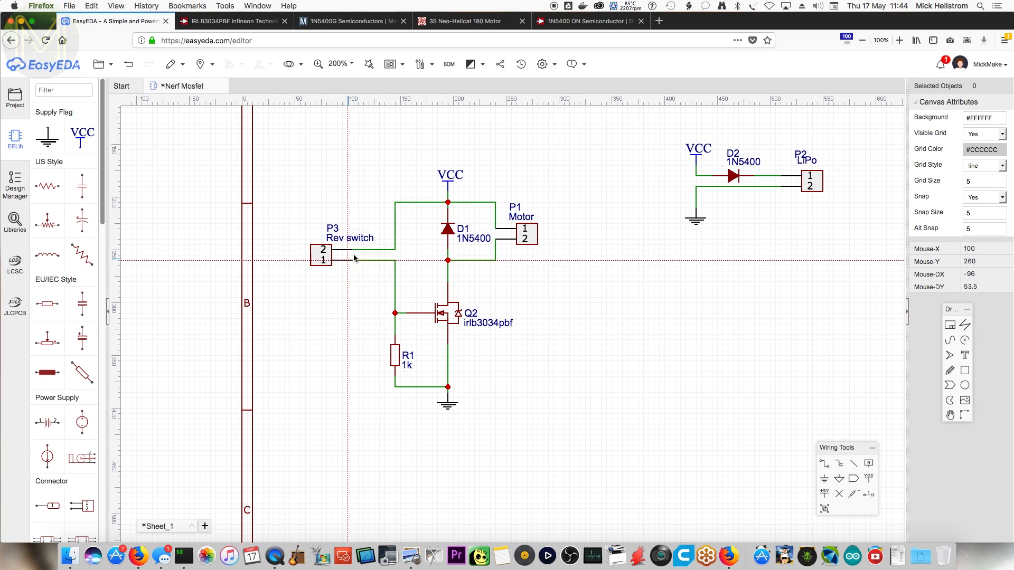
- Save the Nerf Mosfet schematic and convert it to a PCB
left_click(425, 64)
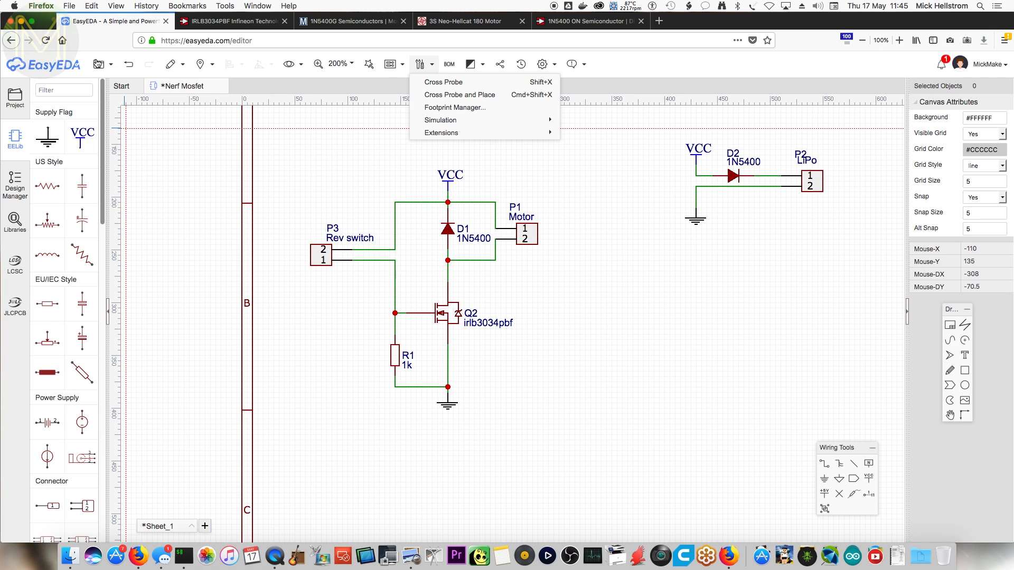
left_click(98, 64)
mouse_move(115, 85)
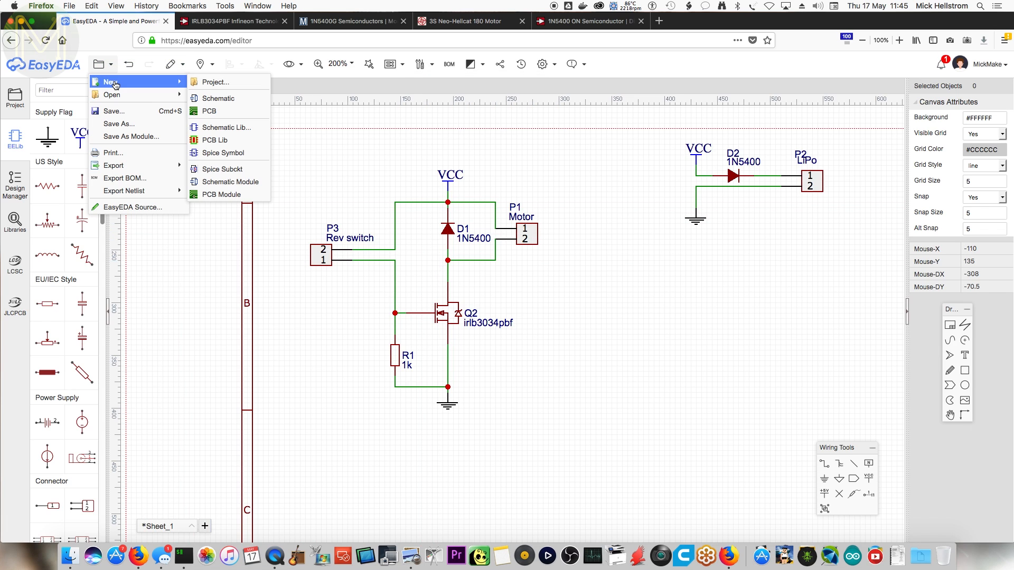
left_click(128, 112)
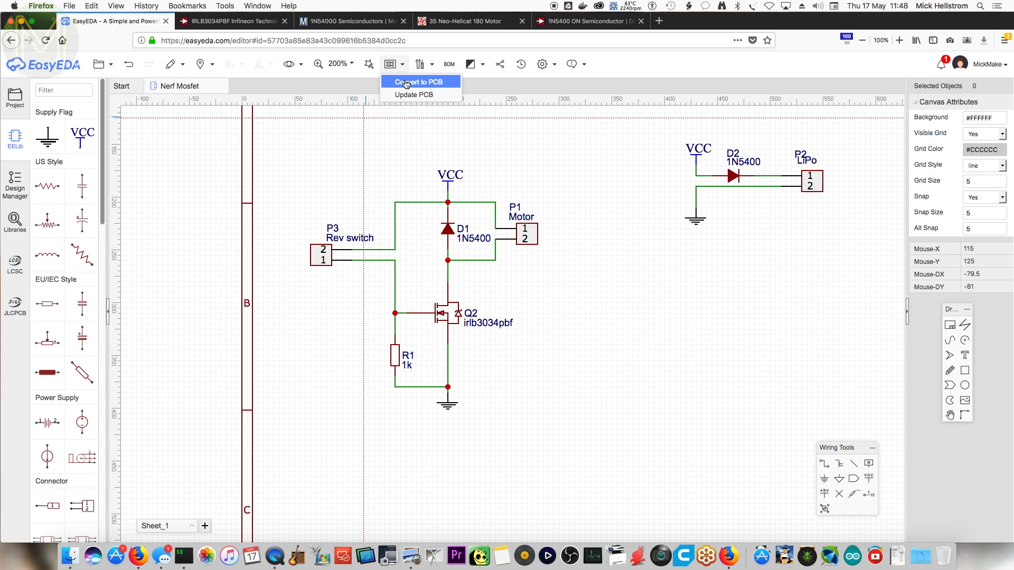
left_click(411, 82)
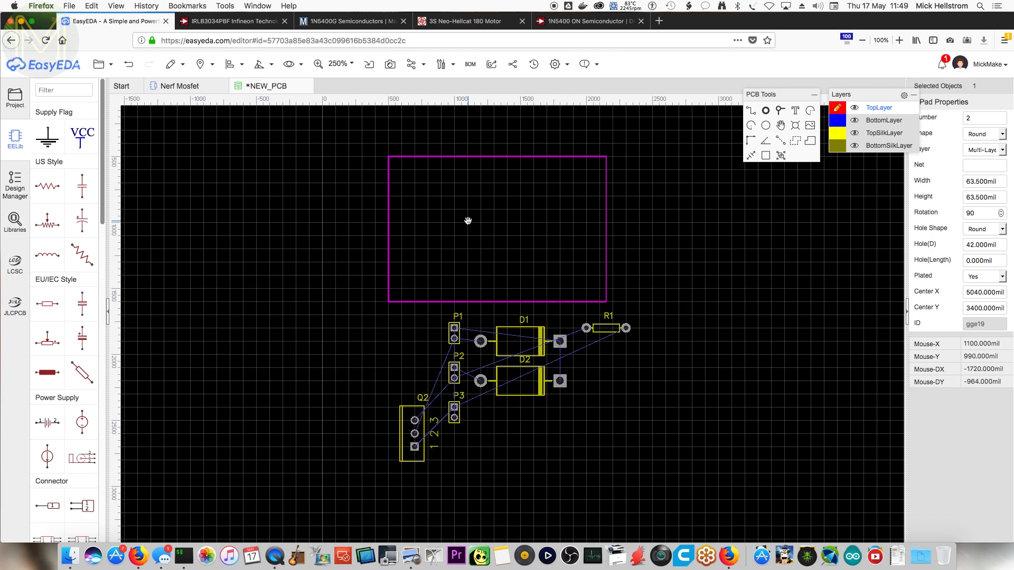
- Shift the board outline slightly up and to the right, and check its layer options
mouse_move(561, 157)
left_mouse_down()
mouse_move(561, 177)
mouse_move(572, 155)
left_mouse_up()
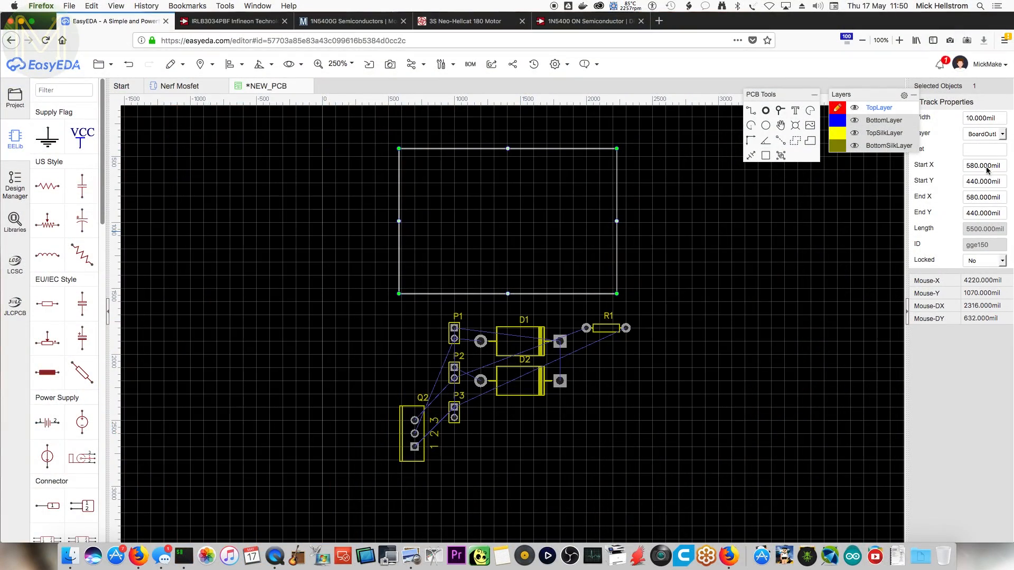
left_click(1002, 135)
left_click(1003, 134)
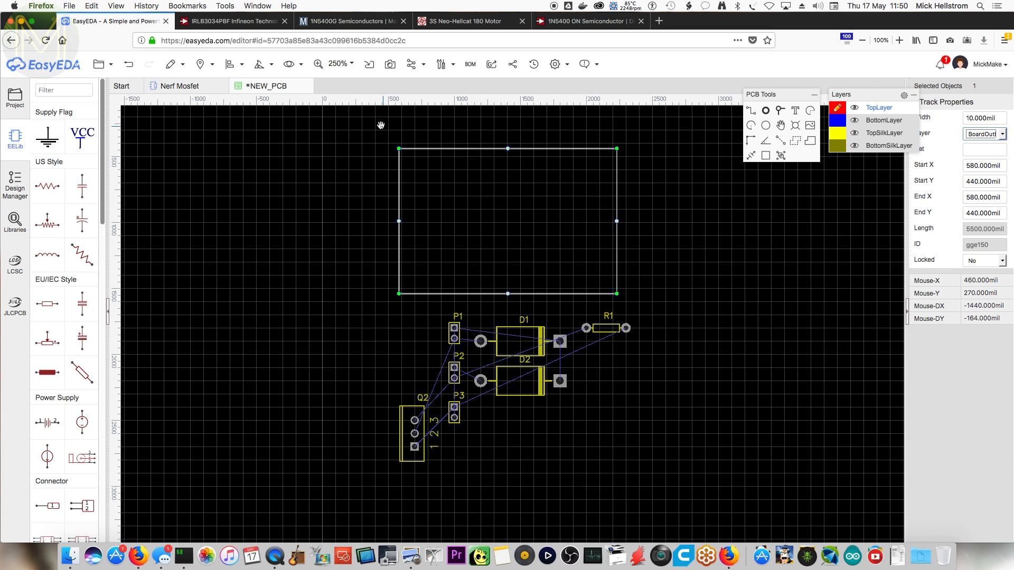
left_click(556, 64)
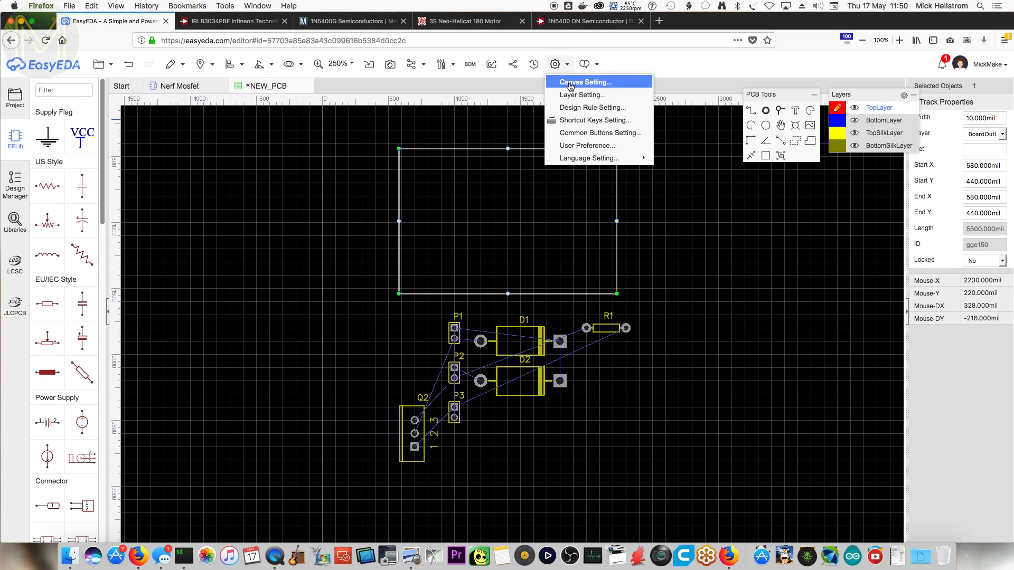
left_click(570, 82)
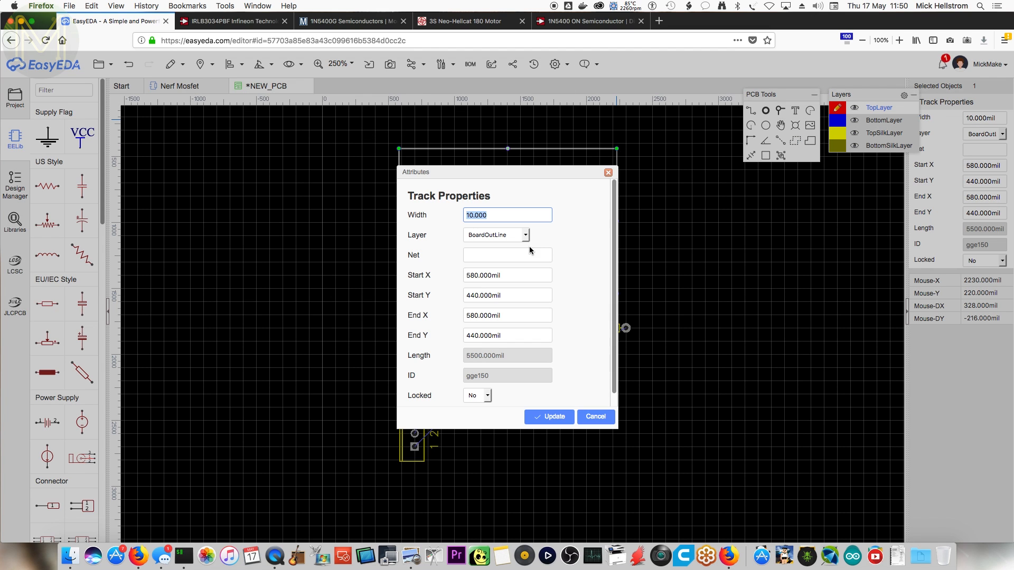
left_click(596, 417)
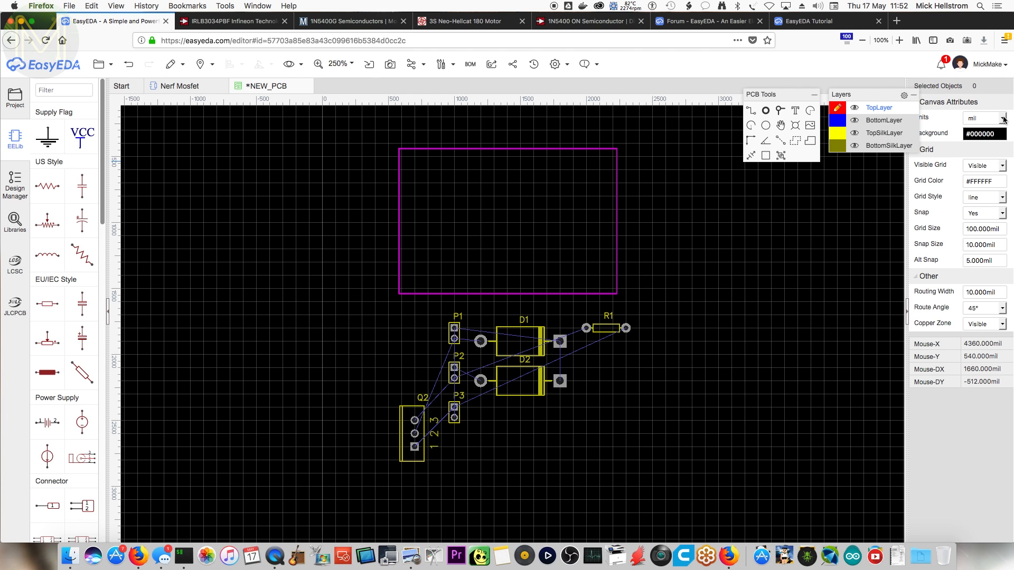
- Set the PCB canvas units to mm
left_click(1003, 118)
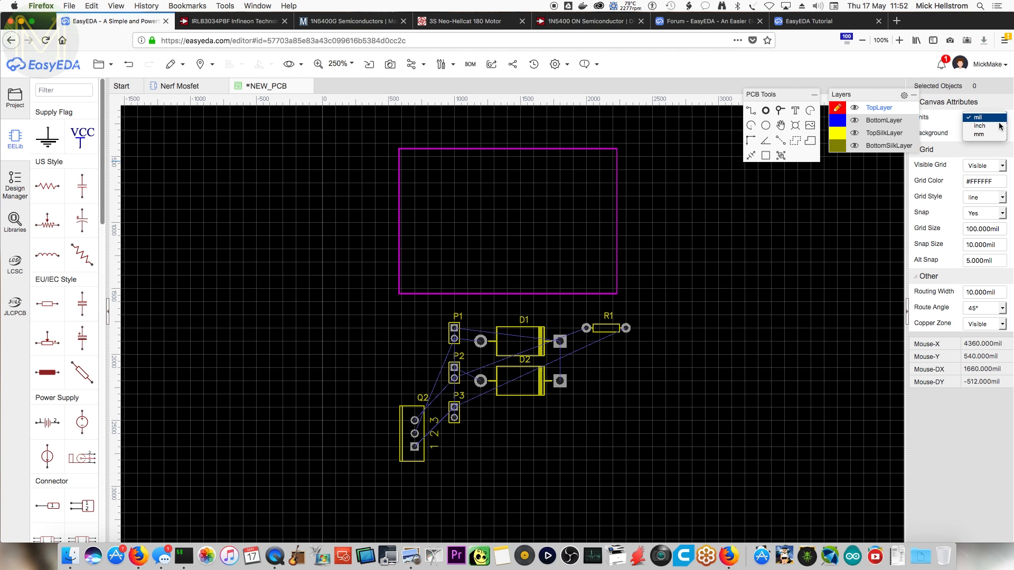
left_click(994, 135)
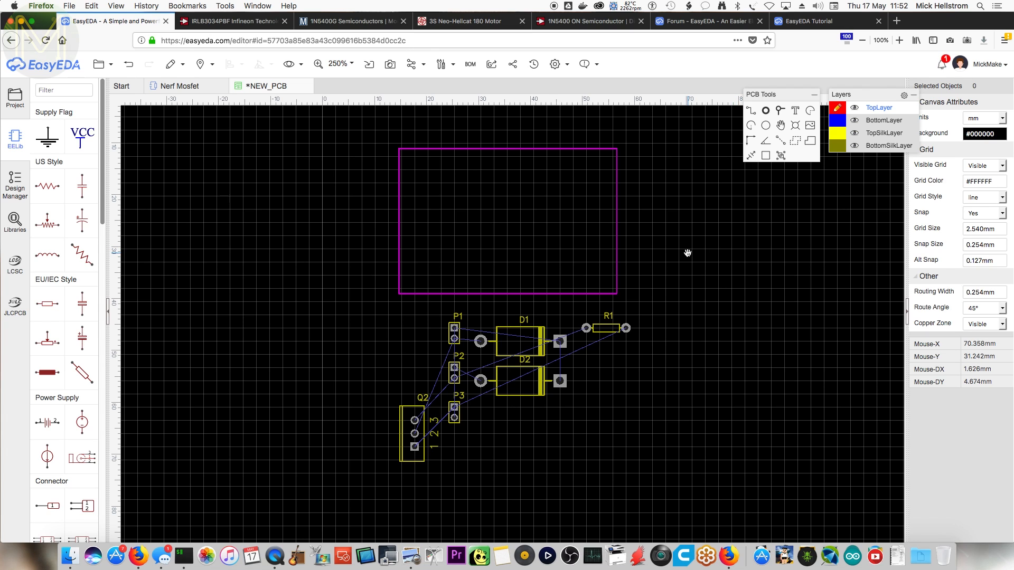
- Set the board outline's start point to X 0, Y 0 mm and its end point to X 25, Y 35 mm
left_click(549, 149)
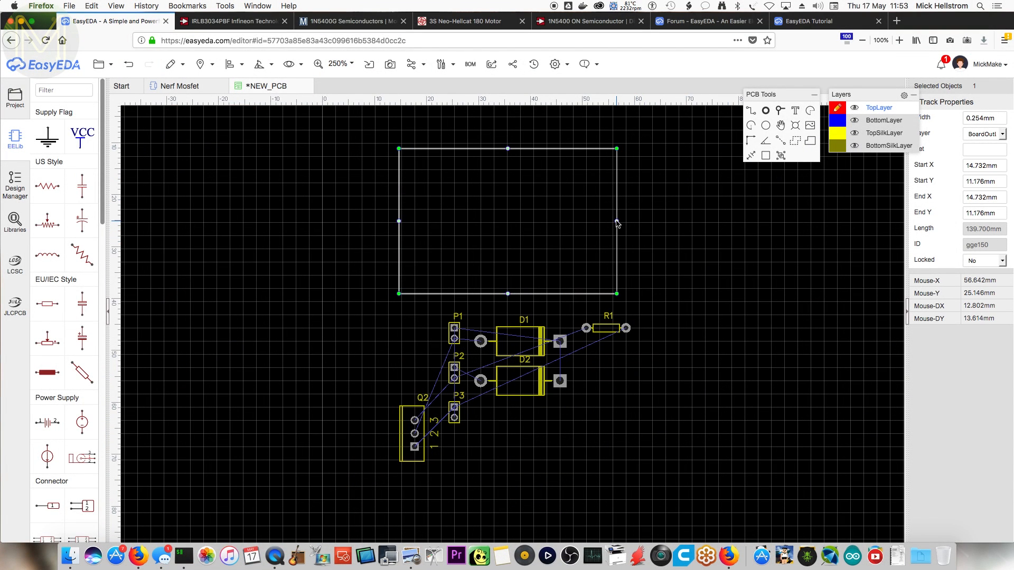
double_click(983, 197)
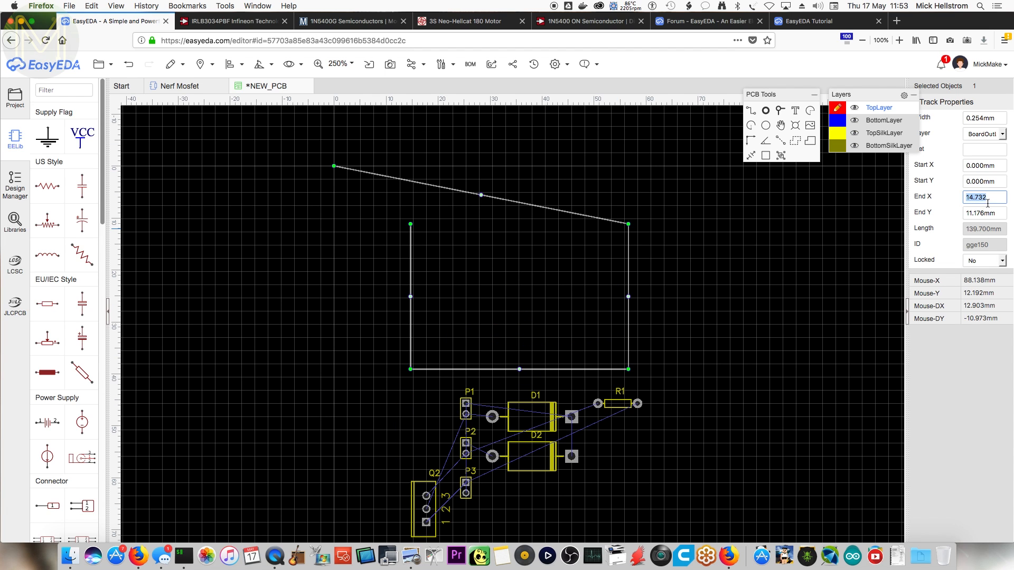
key("Return")
double_click(992, 213)
type("3")
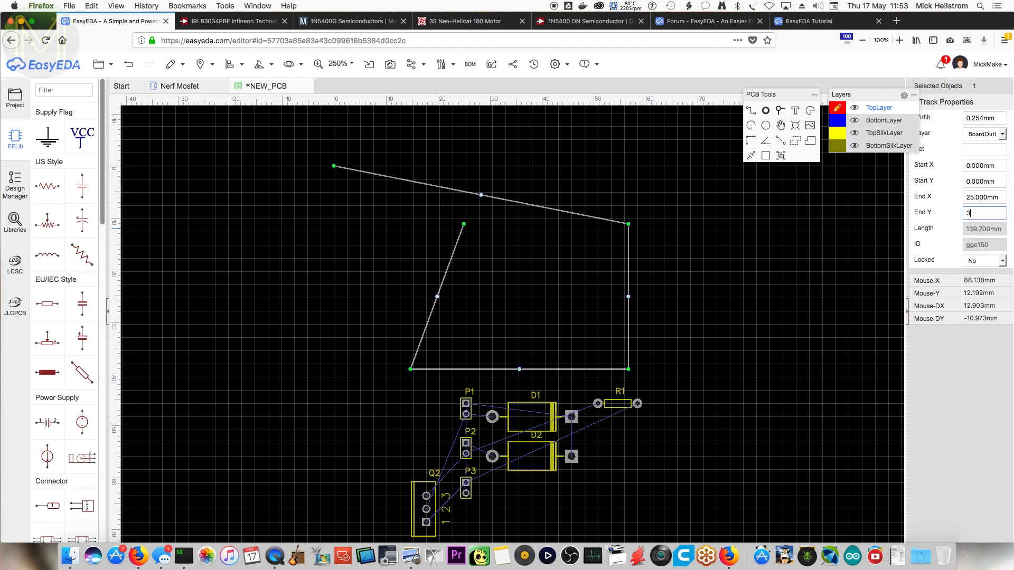
type("5")
key("Return")
- Move the outline's upper right corner to about X 35, Y 0 mm and its lower right corner to about X 35, Y 25 mm
left_click_drag(628, 224, 514, 166)
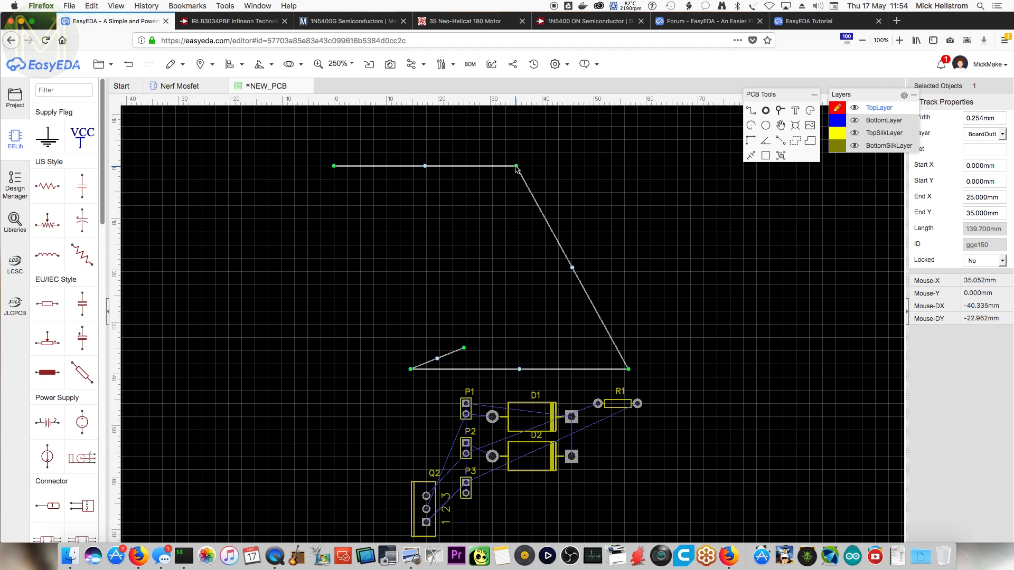
left_click_drag(627, 369, 517, 297)
scroll(471, 251, "up", 2)
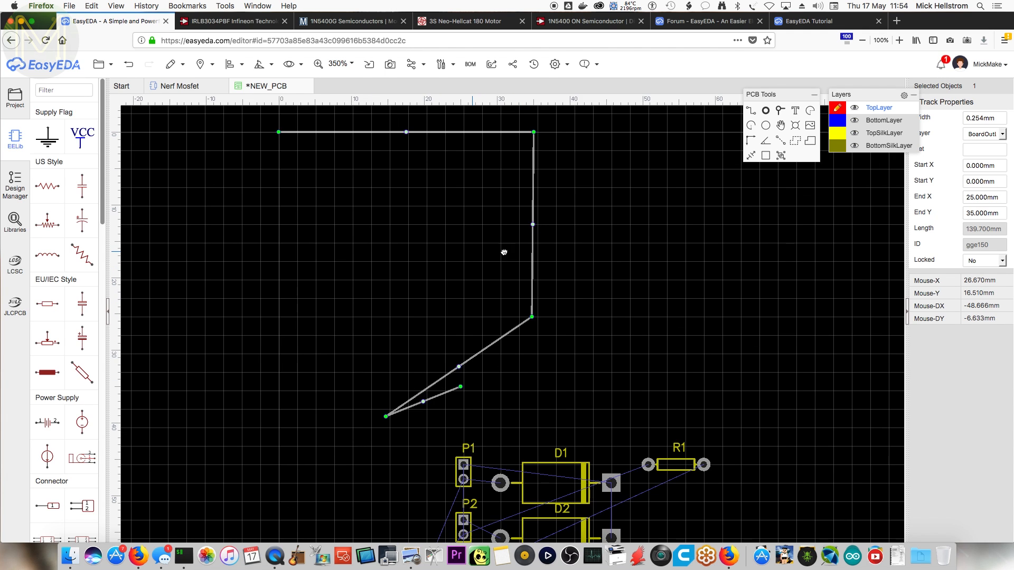
- Move the outline's lower left corner to about X 0, Y 25 mm and its loose end onto the start point
right_click_drag(502, 252, 564, 251)
left_click_drag(447, 416, 341, 316)
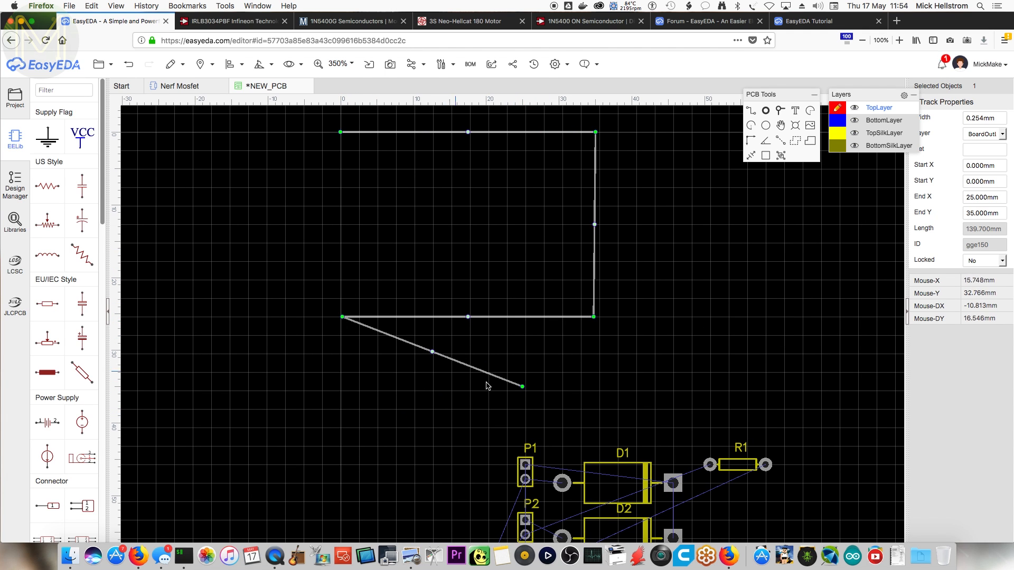
left_click_drag(522, 386, 340, 132)
- Align the outline's lower corners with the upper ones at about X 35 mm and X 0 mm
right_click_drag(363, 151, 423, 184)
scroll(427, 188, "up", 1)
right_click_drag(531, 219, 427, 235)
scroll(451, 238, "up", 1)
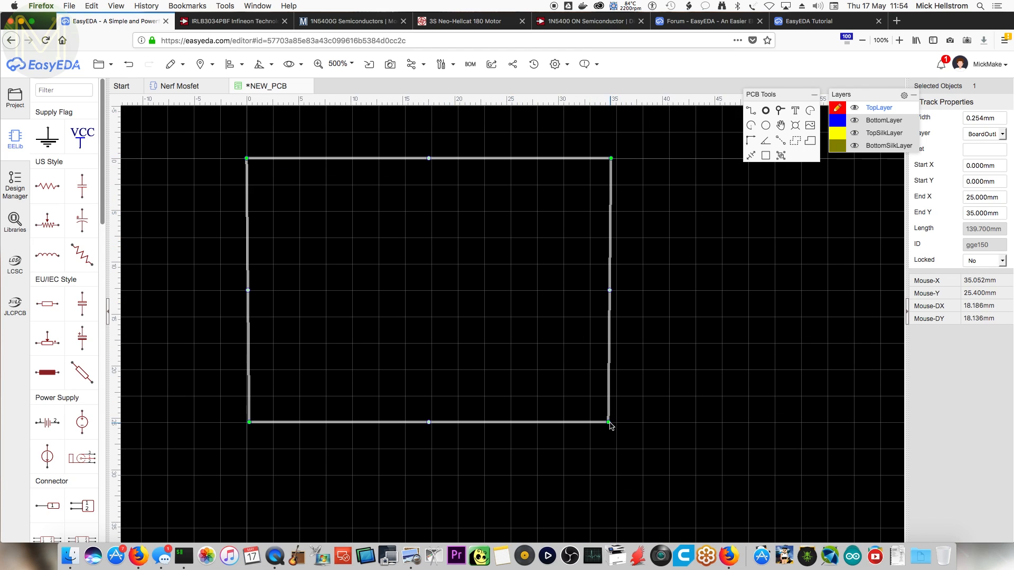
left_click_drag(609, 422, 612, 422)
right_click_drag(350, 328, 450, 311)
left_click_drag(350, 405, 348, 405)
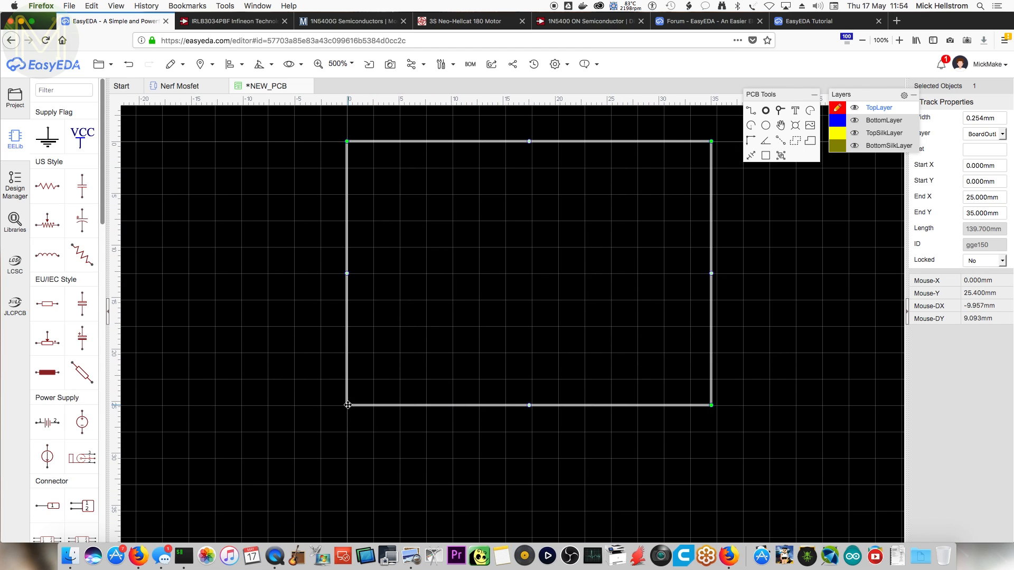
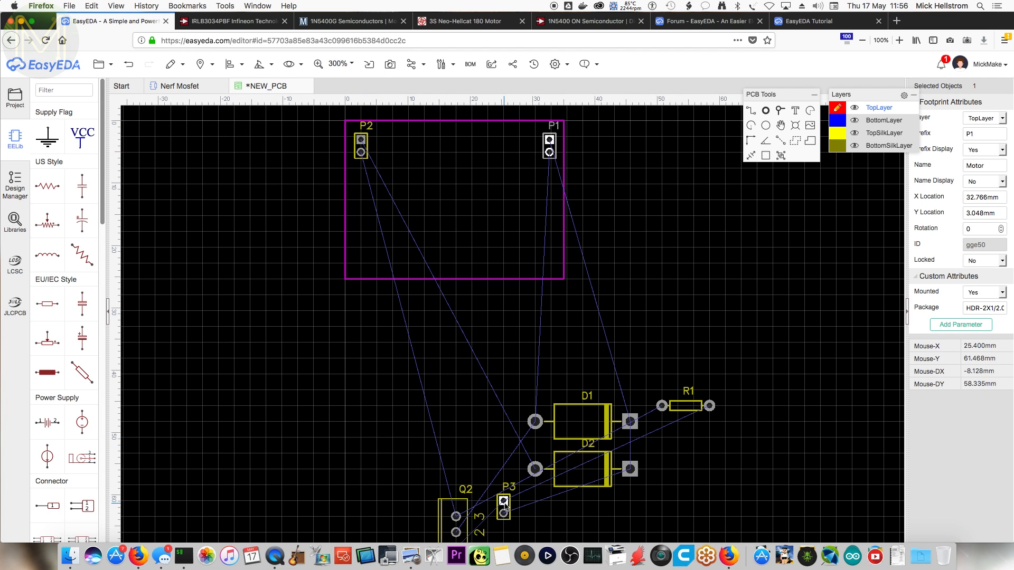
- Place P3 near the board's lower left corner at about X 2.8, Y 20.8 mm and D1 between P2 and P1 at about X 15.5, Y 3.6 mm
left_click_drag(481, 476, 341, 227)
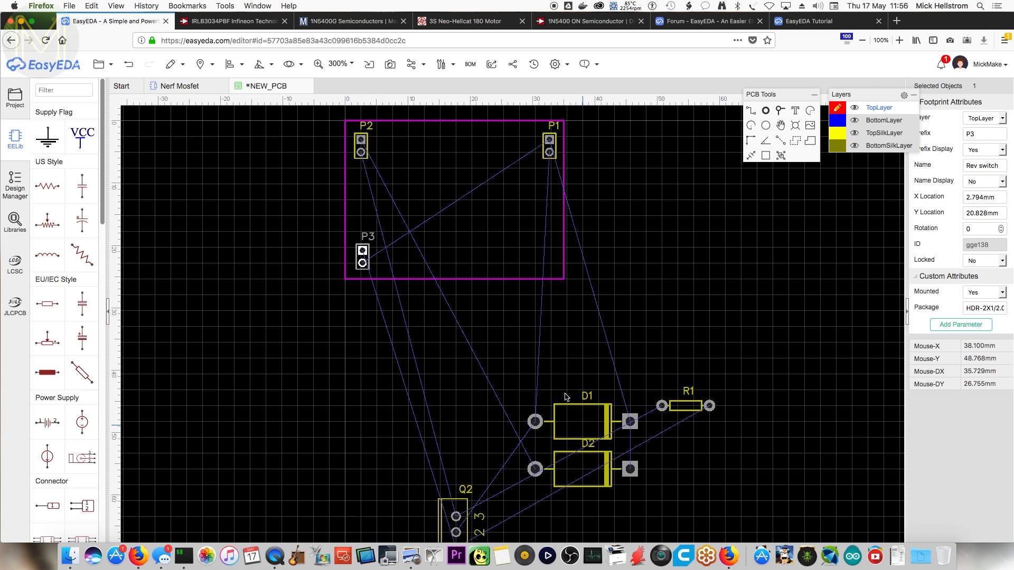
left_click(176, 87)
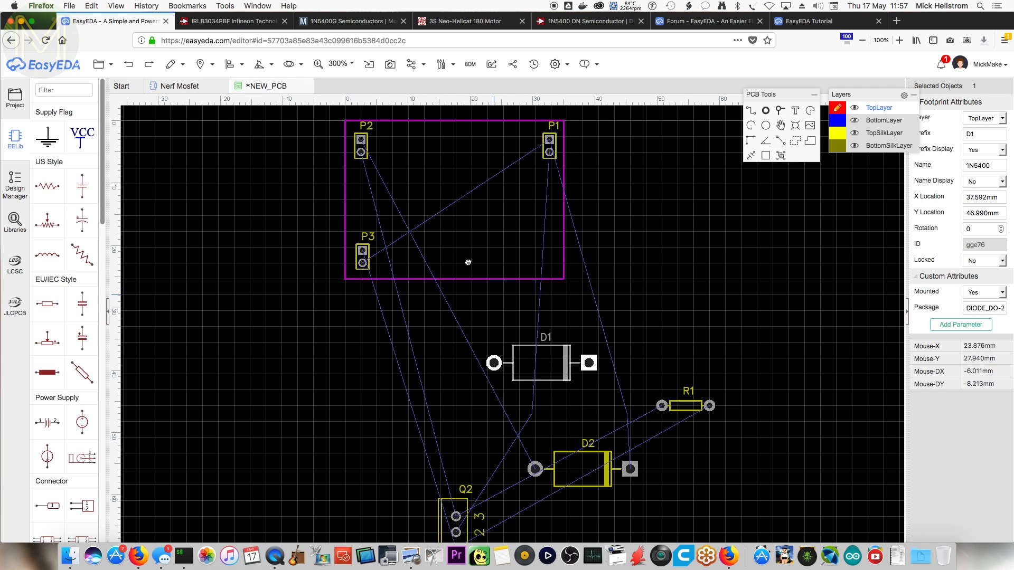
left_click_drag(468, 260, 393, 109)
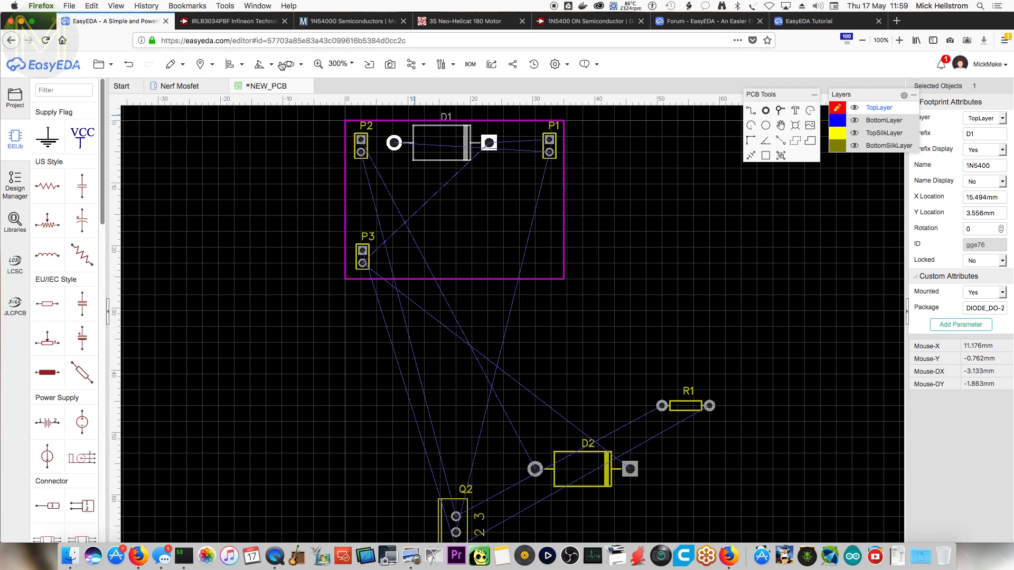
- Rotate diode D1 right twice to a rotation of 180°
mouse_move(267, 70)
left_click(267, 95)
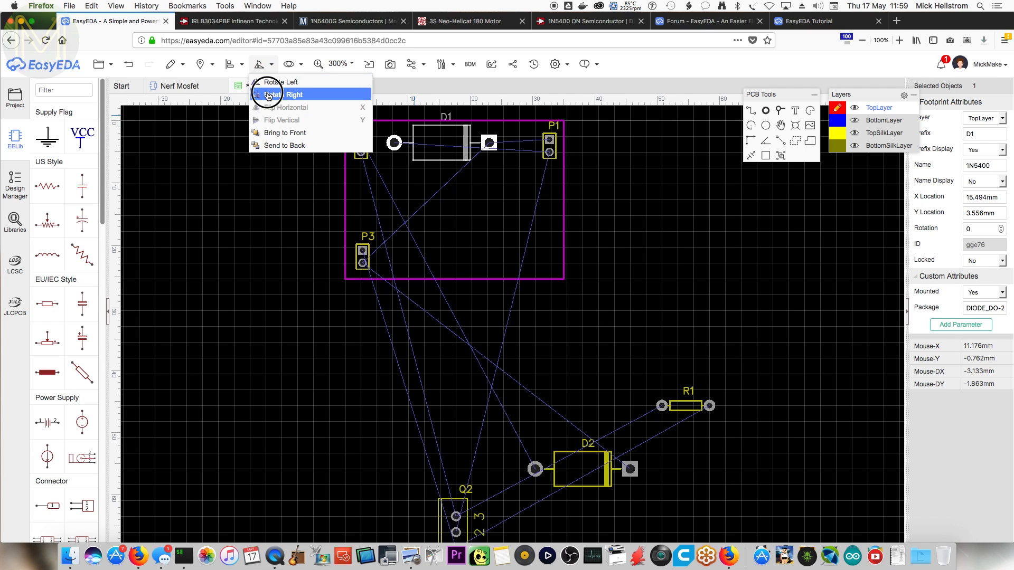
mouse_move(264, 74)
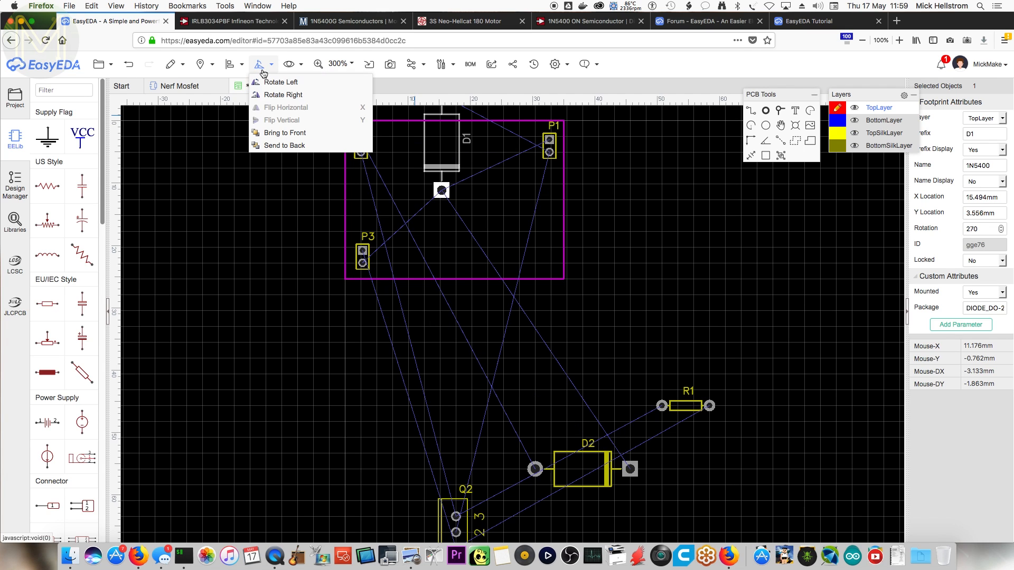
left_click(268, 95)
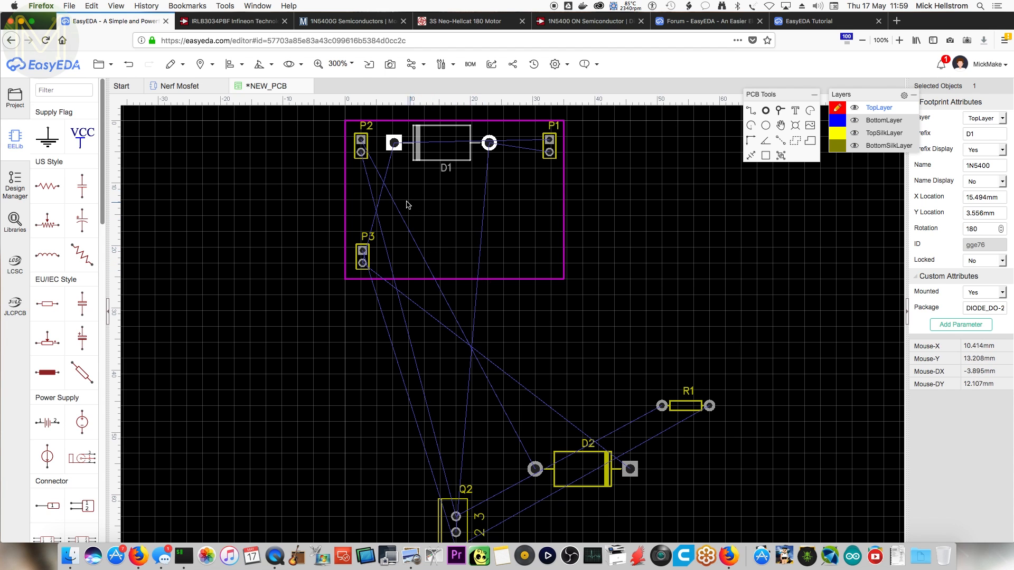
- Move P2 to mid-board and place P3 in the upper left corner at about X 2.5, Y 5.6 mm, rotated to 180°
mouse_move(358, 160)
left_mouse_down()
mouse_move(357, 224)
mouse_move(411, 238)
mouse_move(362, 216)
mouse_move(365, 141)
left_mouse_up()
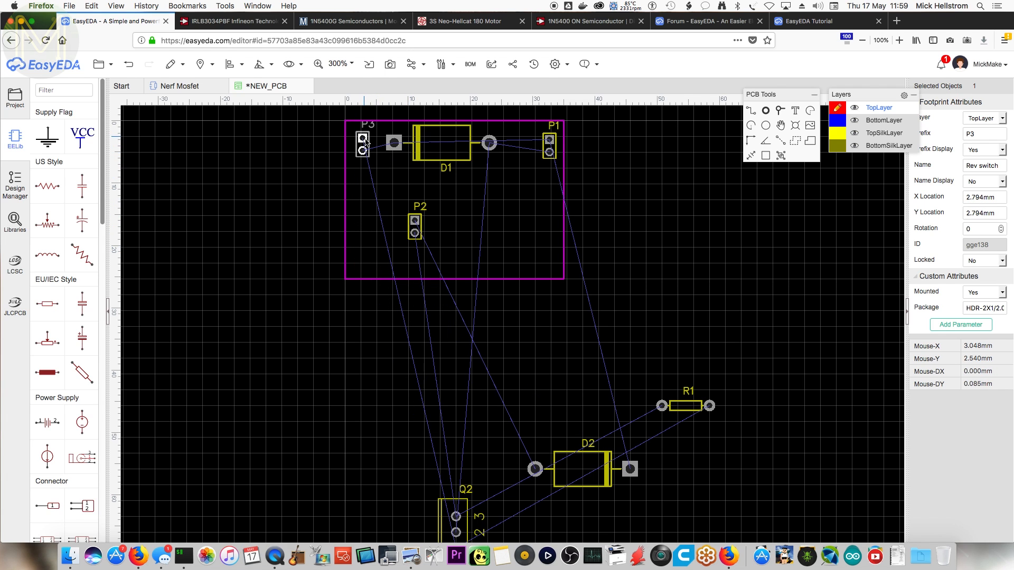
left_click(260, 64)
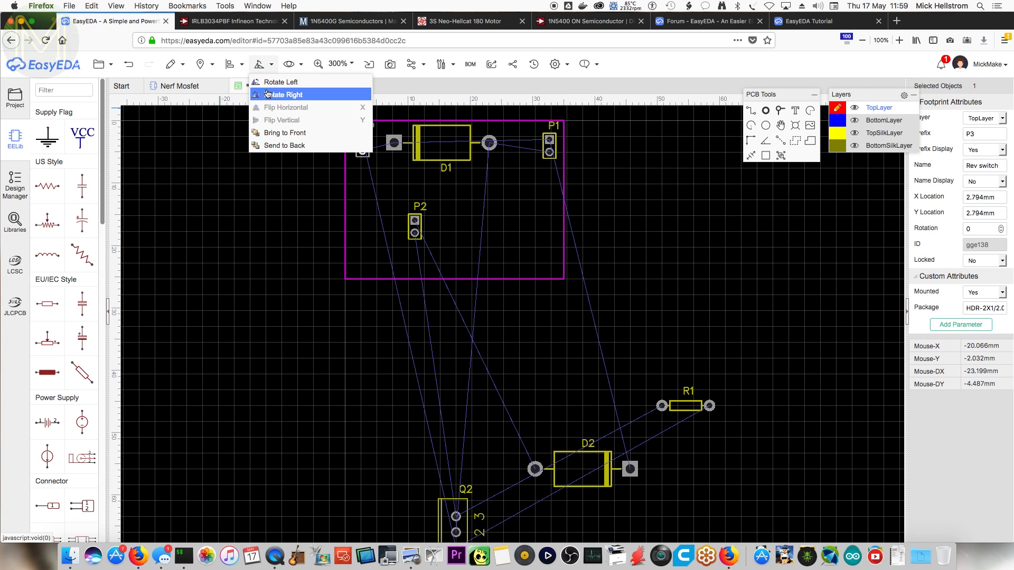
left_click(268, 83)
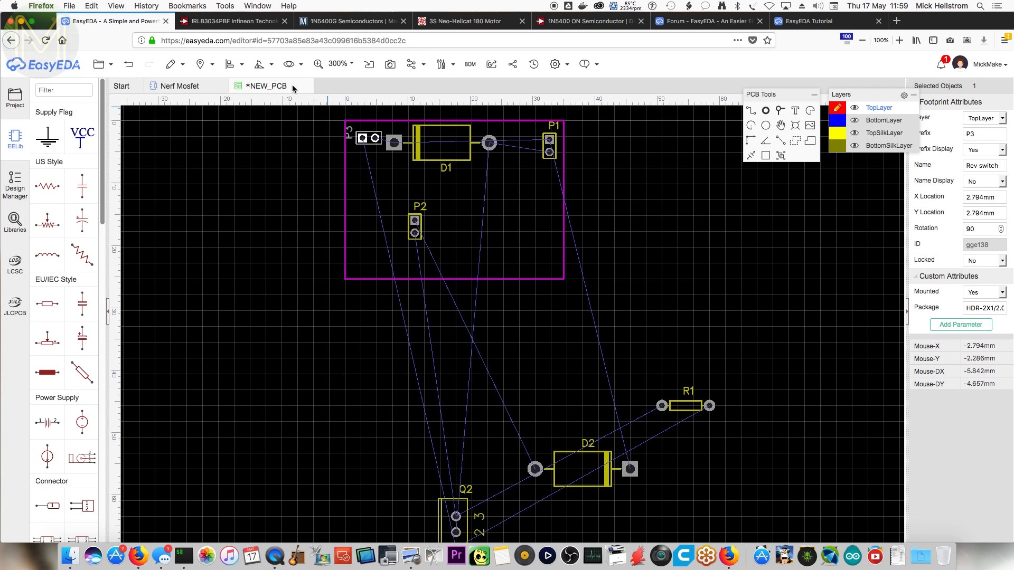
left_click(260, 65)
left_click(262, 83)
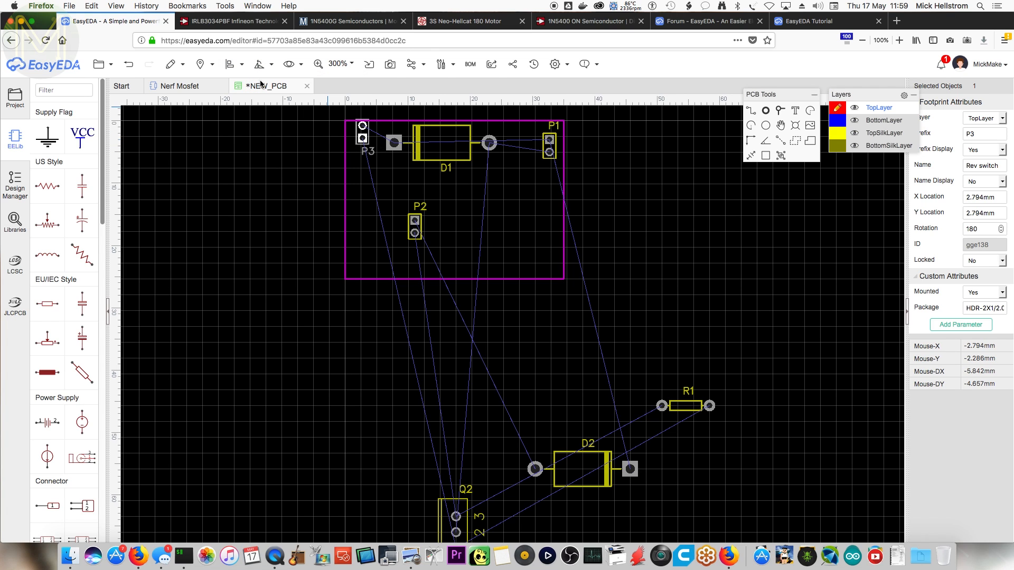
left_click_drag(361, 138, 359, 150)
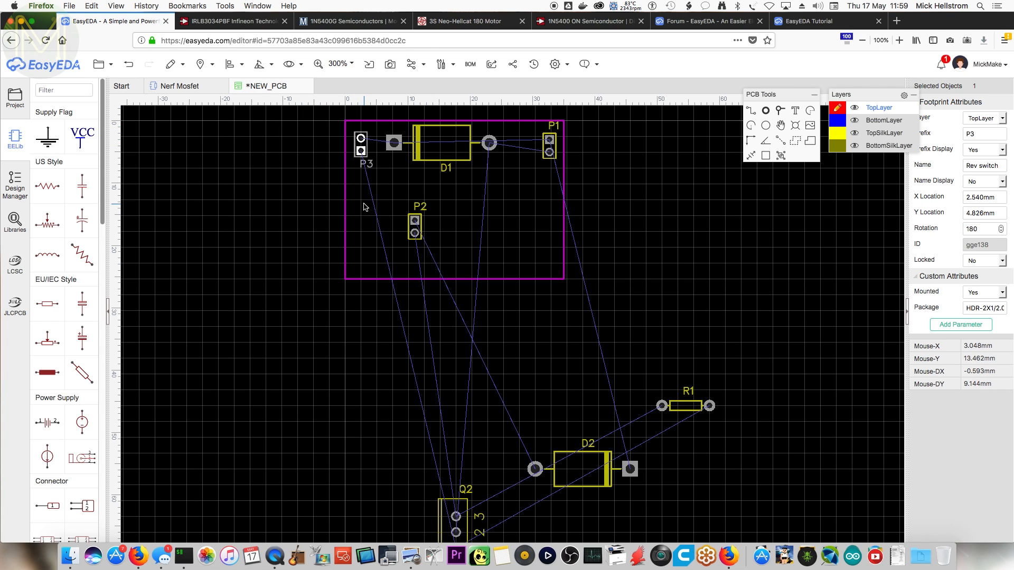
scroll(350, 173, "up", 1)
left_click_drag(368, 136, 364, 150)
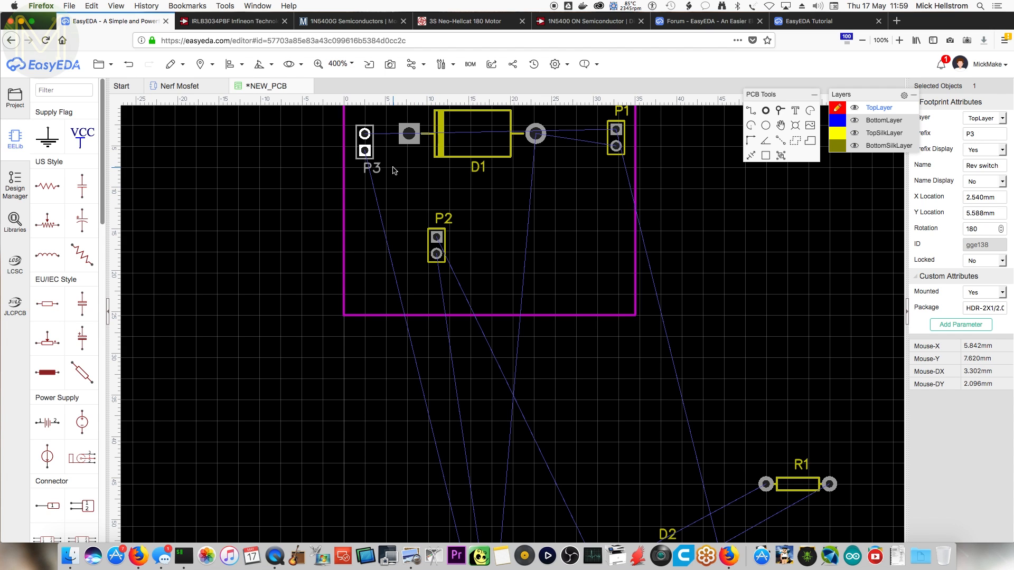
left_click(436, 201)
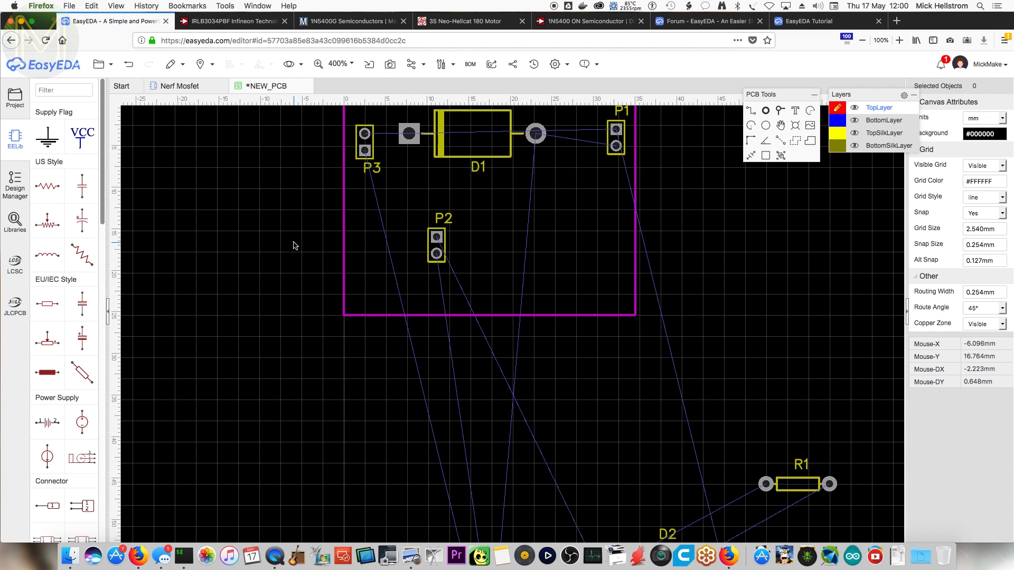
- Rotate MOSFET Q2 to 270° and place it near the board's lower left corner at about X 6.6, Y 22.4 mm
right_click_drag(294, 244, 301, 299)
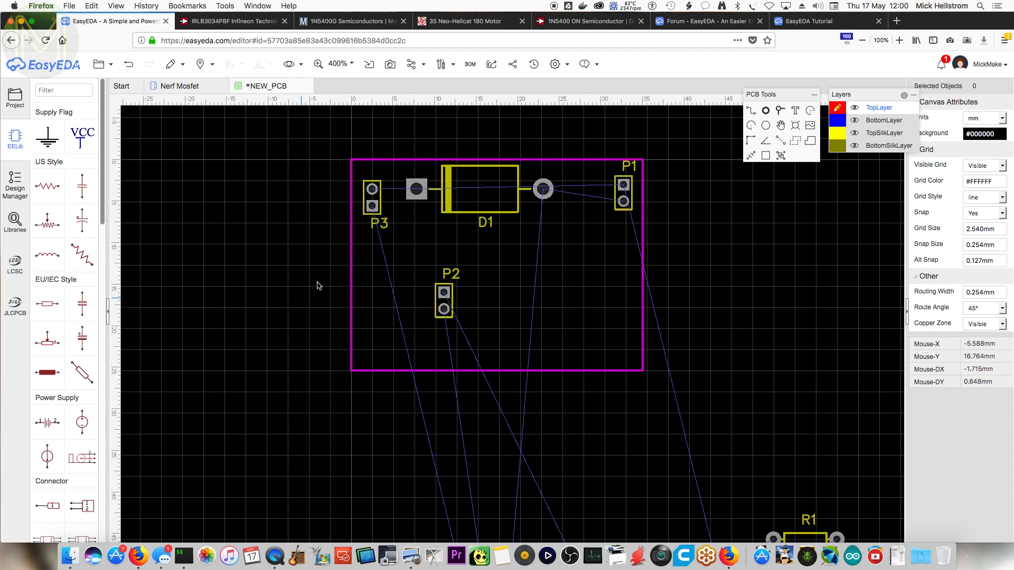
scroll(430, 307, "down", 1)
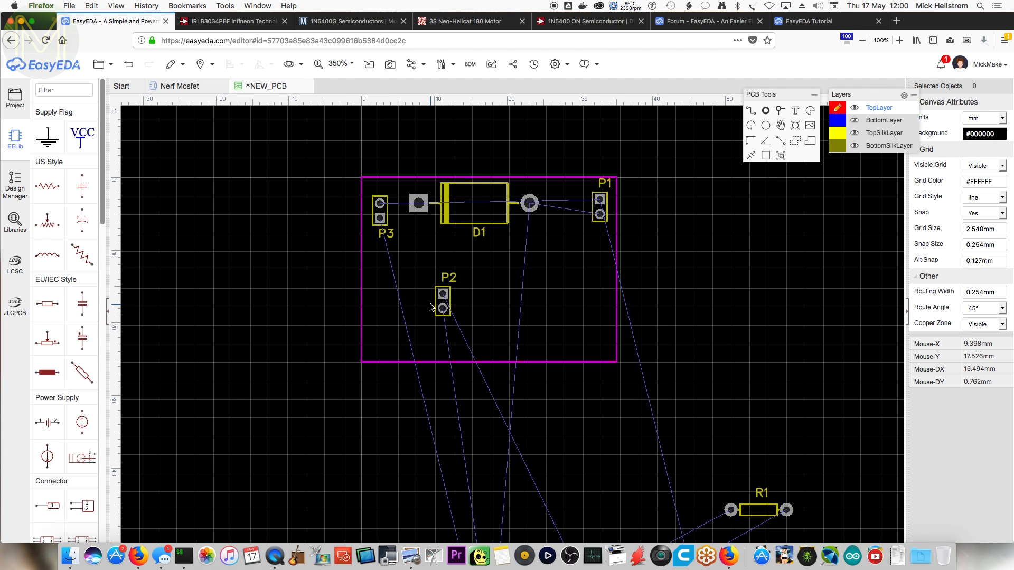
scroll(314, 290, "up", 1)
right_click_drag(316, 287, 316, 207)
right_click_drag(365, 359, 329, 258)
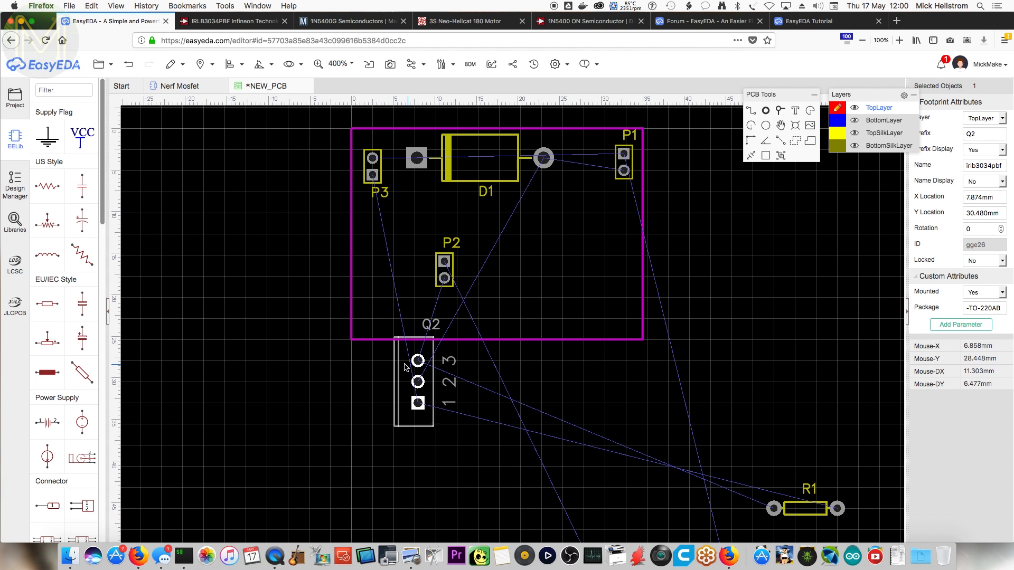
left_click(402, 362)
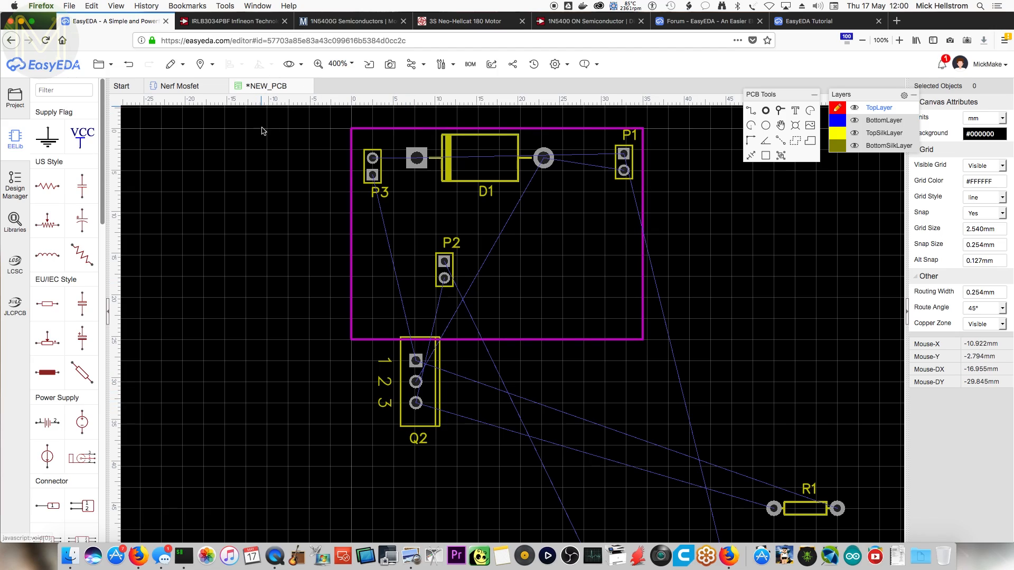
left_click(399, 354)
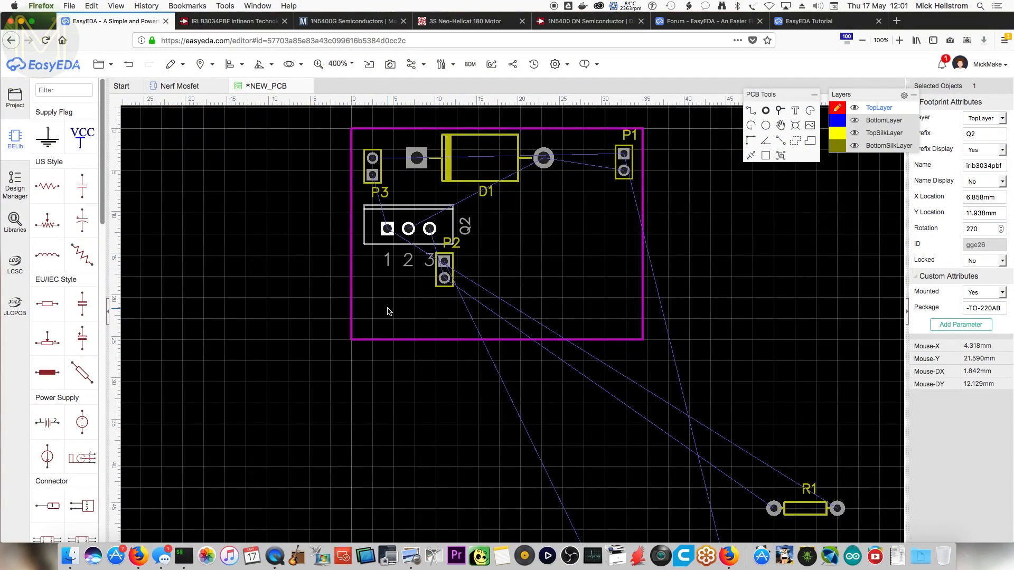
left_click(385, 248)
left_click_drag(382, 244, 397, 293)
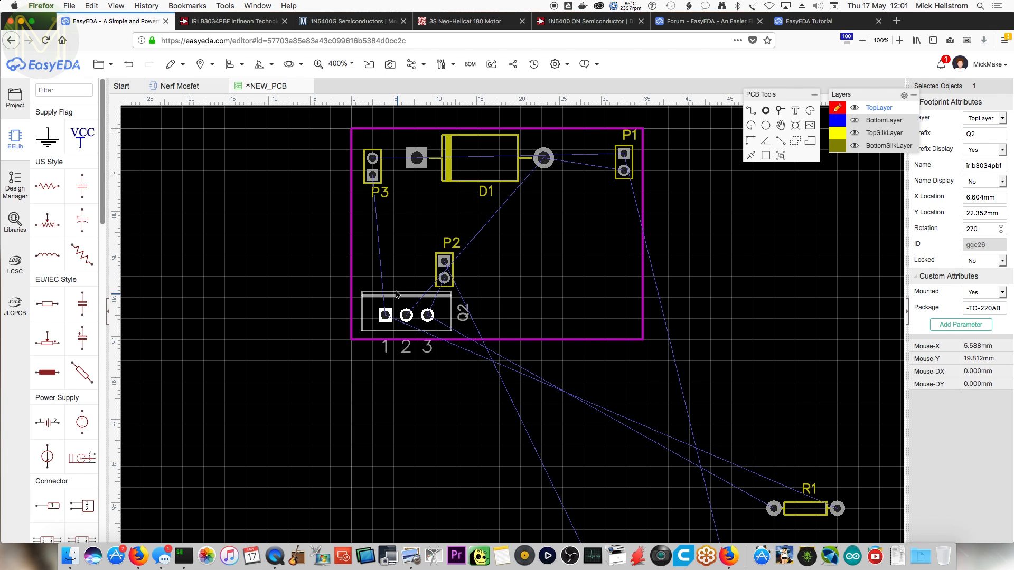
- Try P2 beside Q2 at about X 15.2, Y 20.6 mm and nudge Q2 to about X 6.4, Y 21.8 mm
left_click(455, 276)
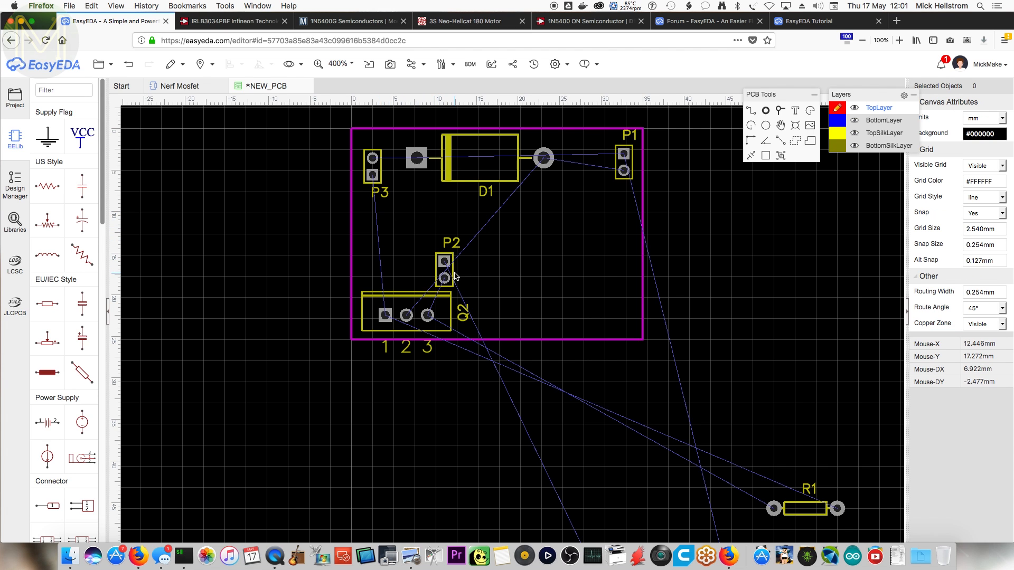
left_click_drag(452, 274, 481, 306)
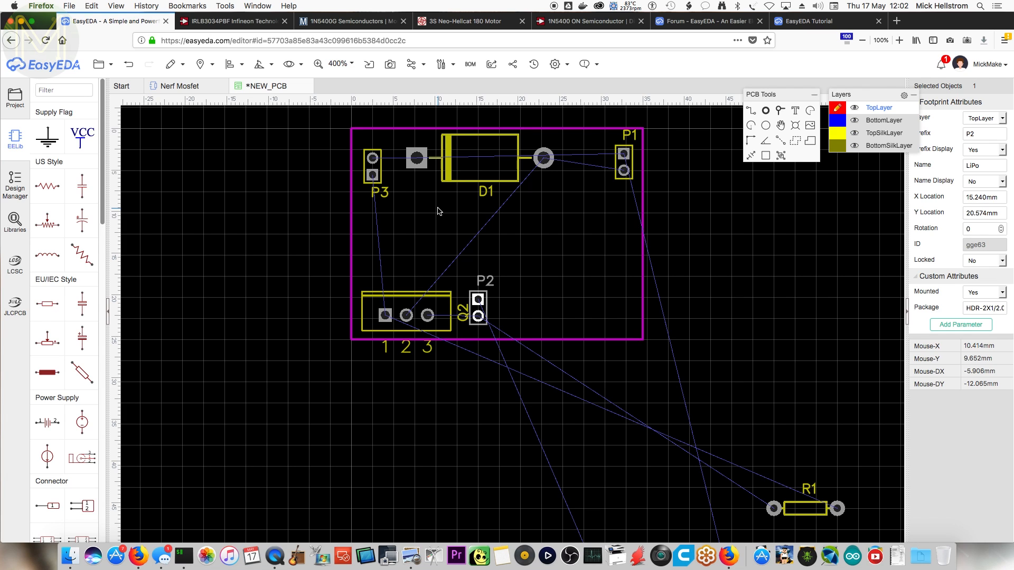
left_click(405, 295)
left_click_drag(405, 295, 402, 291)
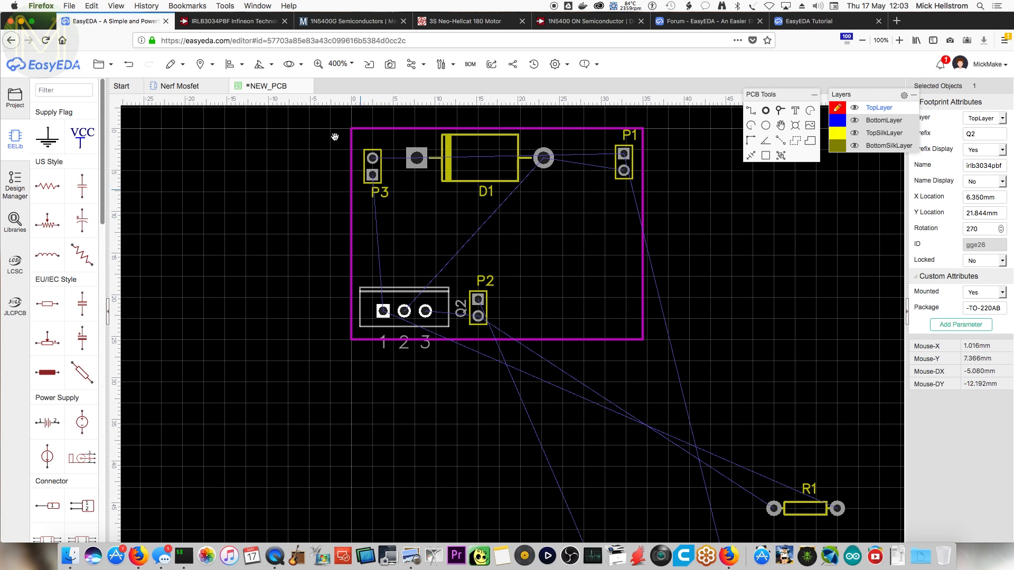
- Rotate Q2 to 180° and place it along the board's left edge at about X 3.6, Y 18.5 mm
left_click(259, 64)
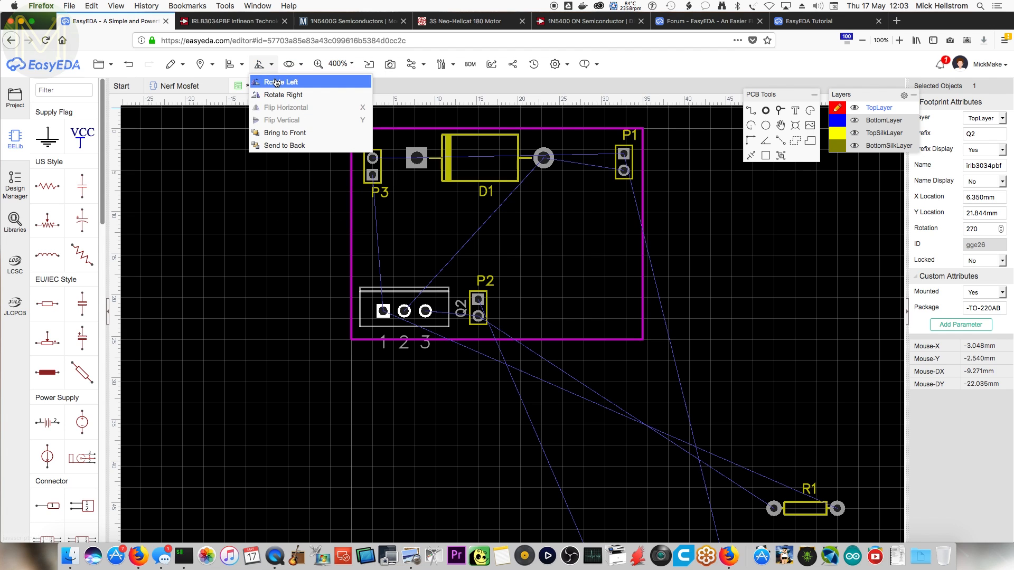
left_click(275, 82)
left_click(258, 64)
left_click(277, 95)
left_click(259, 64)
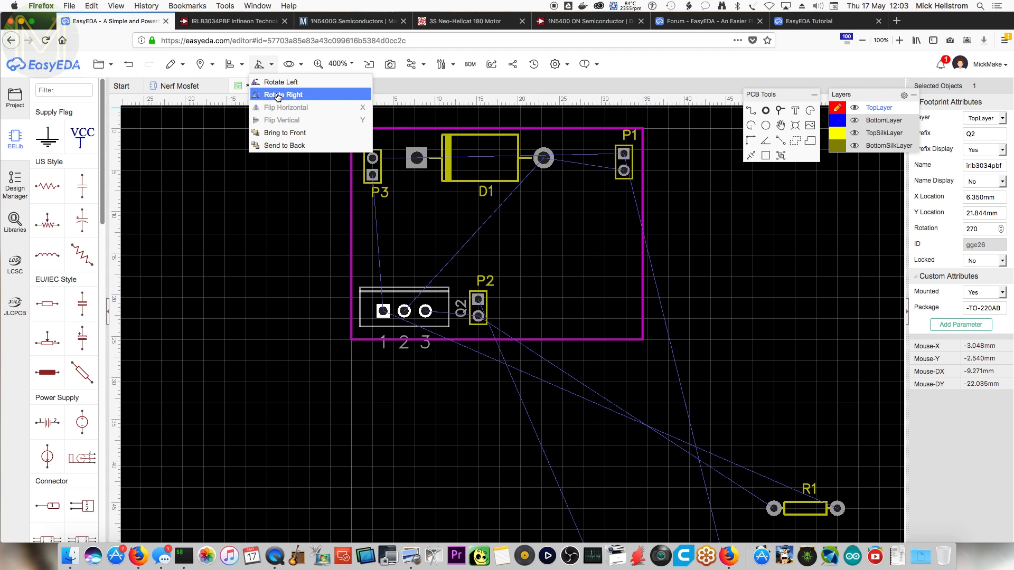
left_click(277, 95)
left_click(417, 261)
left_click_drag(417, 261, 402, 243)
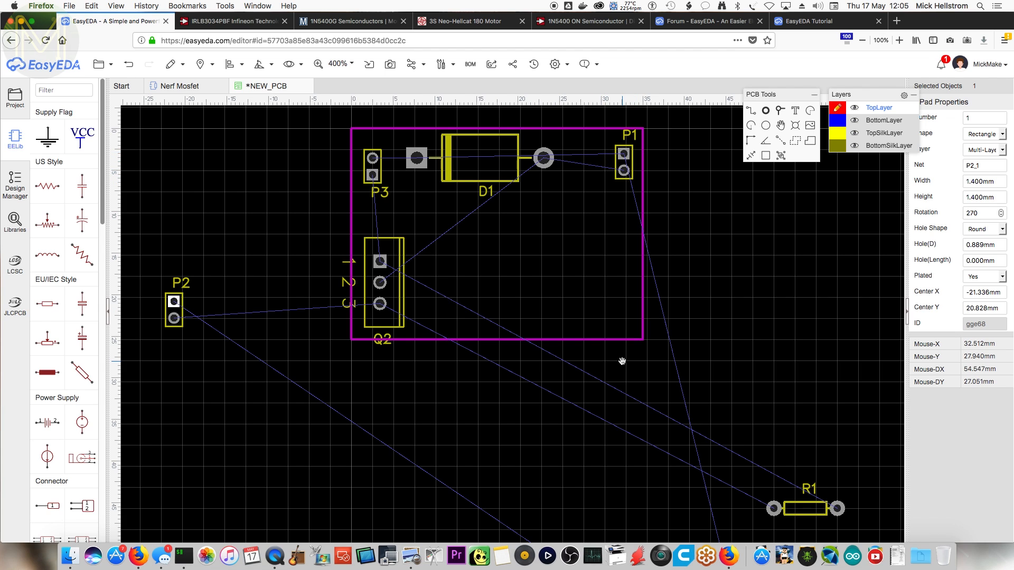
- Move D2 to the board's lower right at about X 25.9, Y 22.6 mm and R1 above it at about X 17.8, Y 15.2 mm
scroll(622, 361, "down", 1)
left_click_drag(622, 362, 606, 292)
left_click_drag(634, 478, 530, 229)
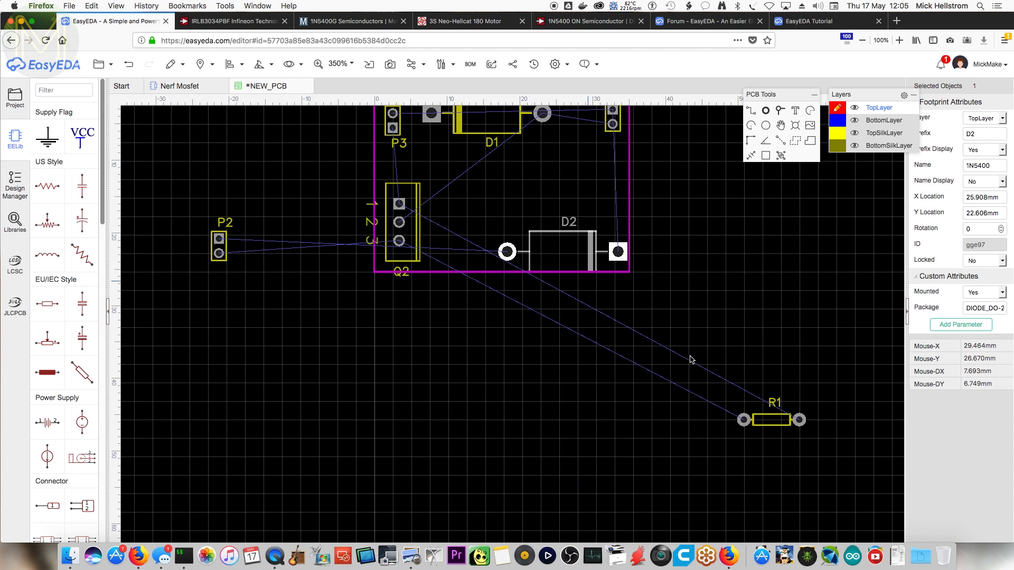
left_click_drag(751, 414, 511, 192)
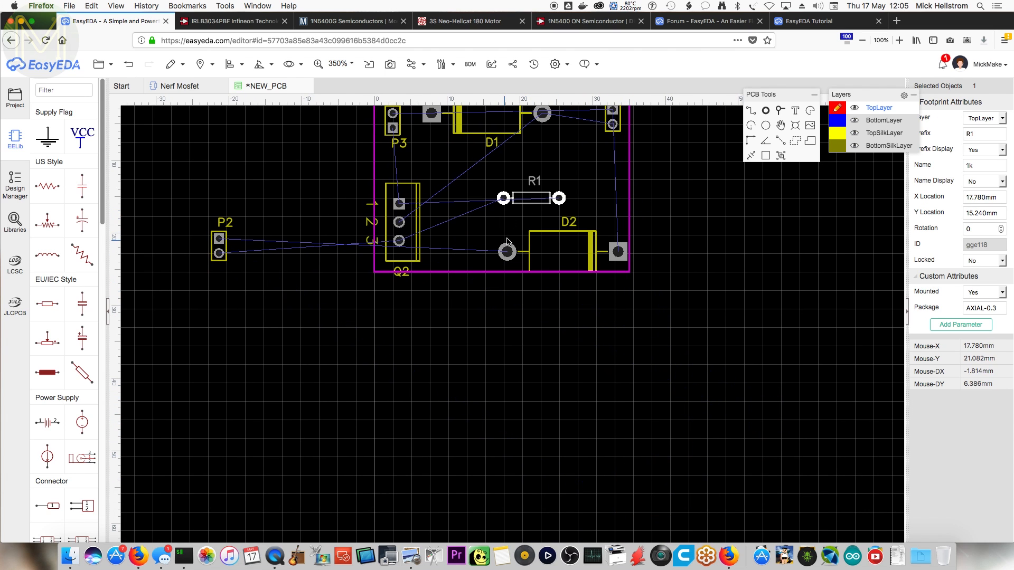
- Rotate R1 to 90° and stand it along the board's left edge below P3, moving Q2 to the right to make room
right_click_drag(521, 316, 536, 442)
mouse_move(267, 66)
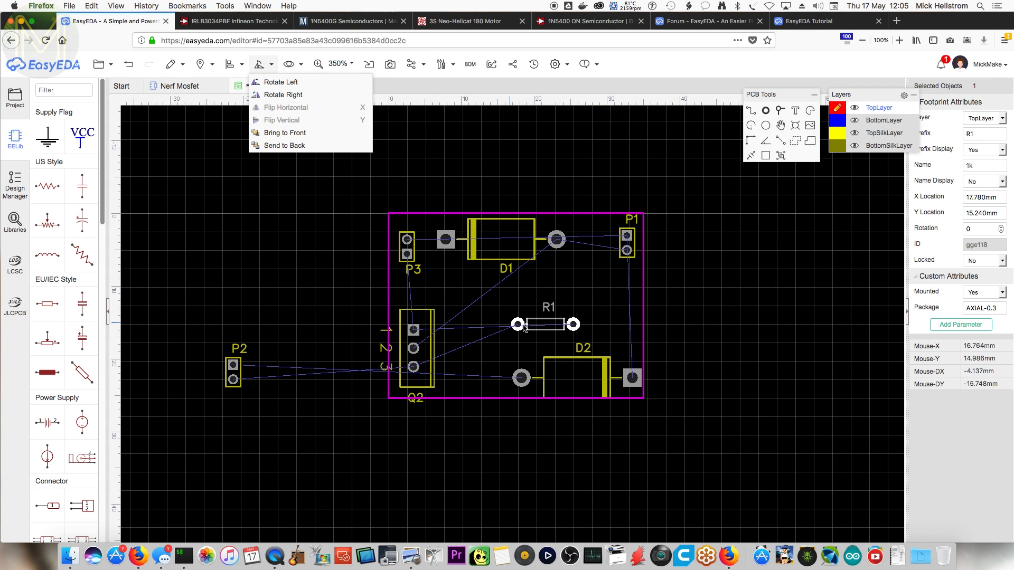
left_click(280, 83)
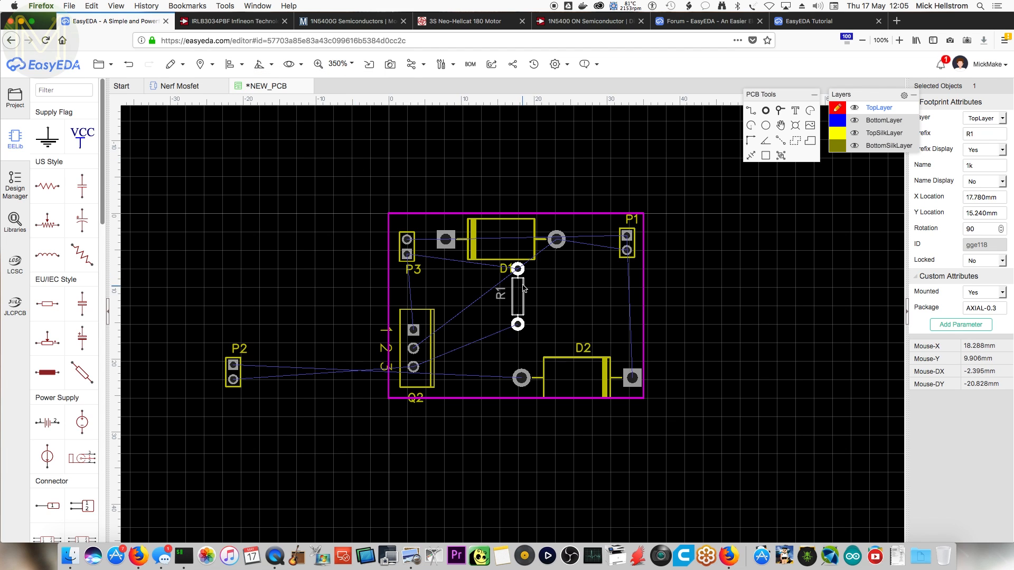
left_click_drag(525, 288, 371, 299)
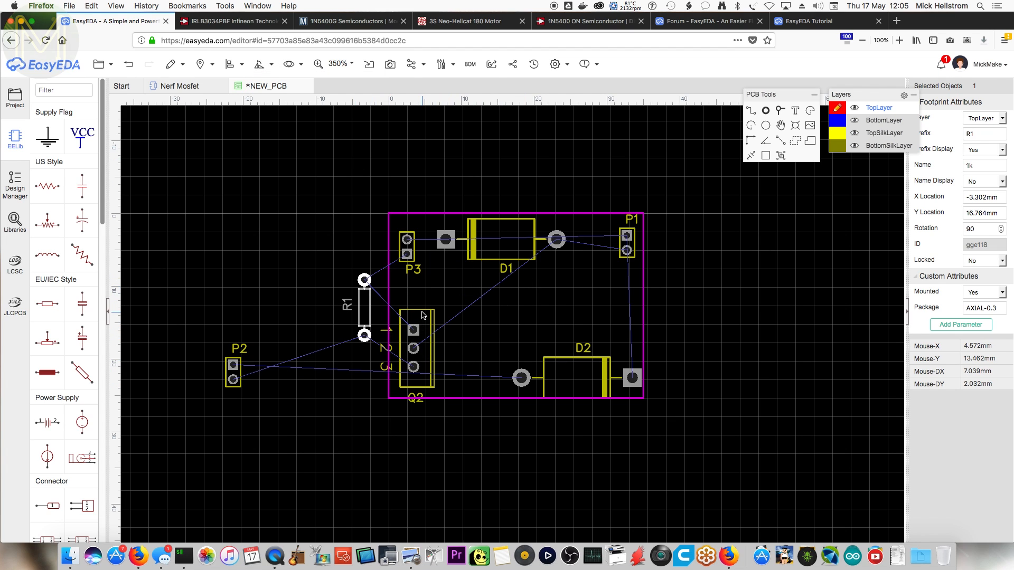
left_click_drag(422, 314, 453, 314)
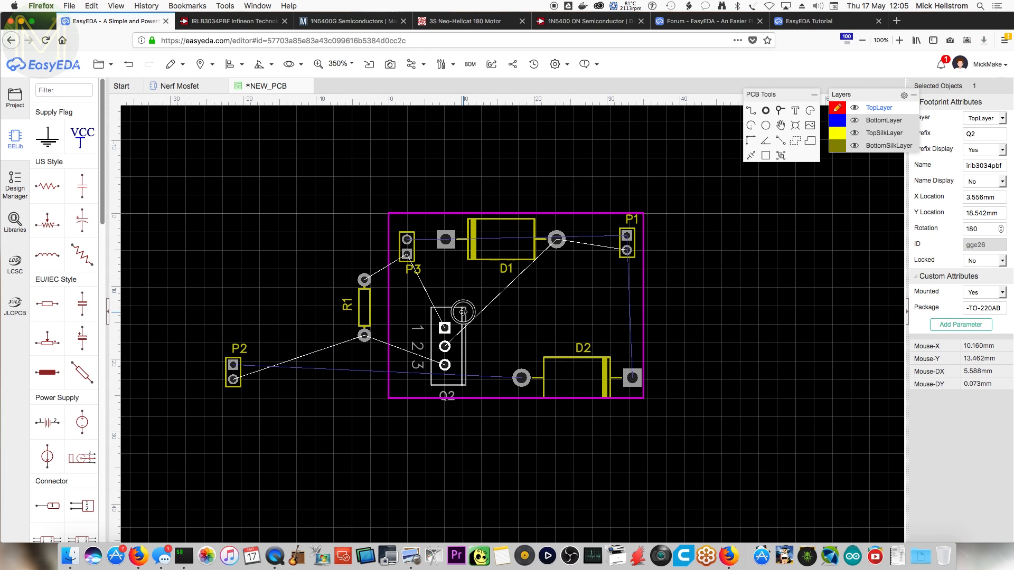
left_click(372, 302)
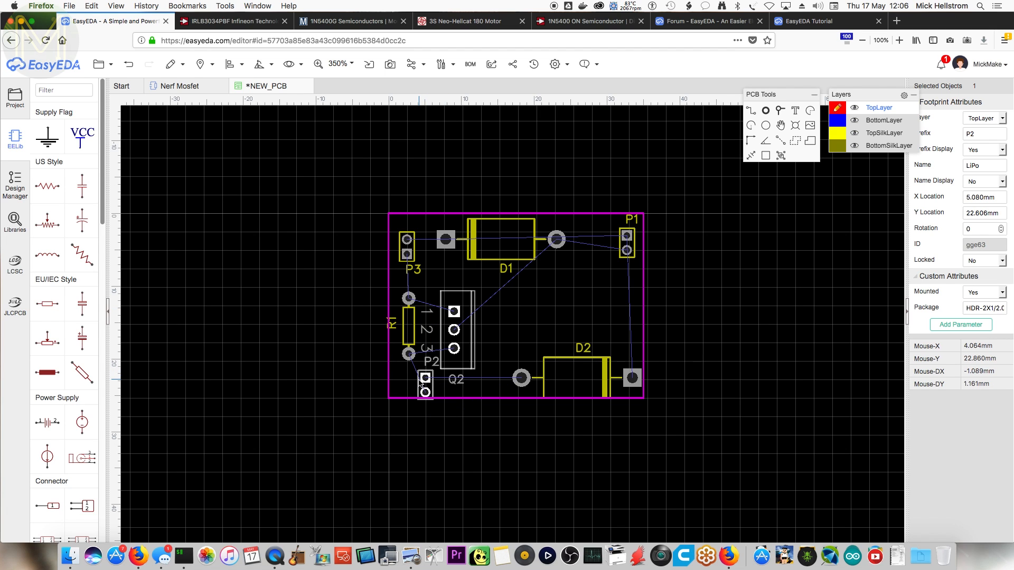
- Rotate connector P2 to 270° and place it in the board's lower left corner below R1
left_click(422, 381)
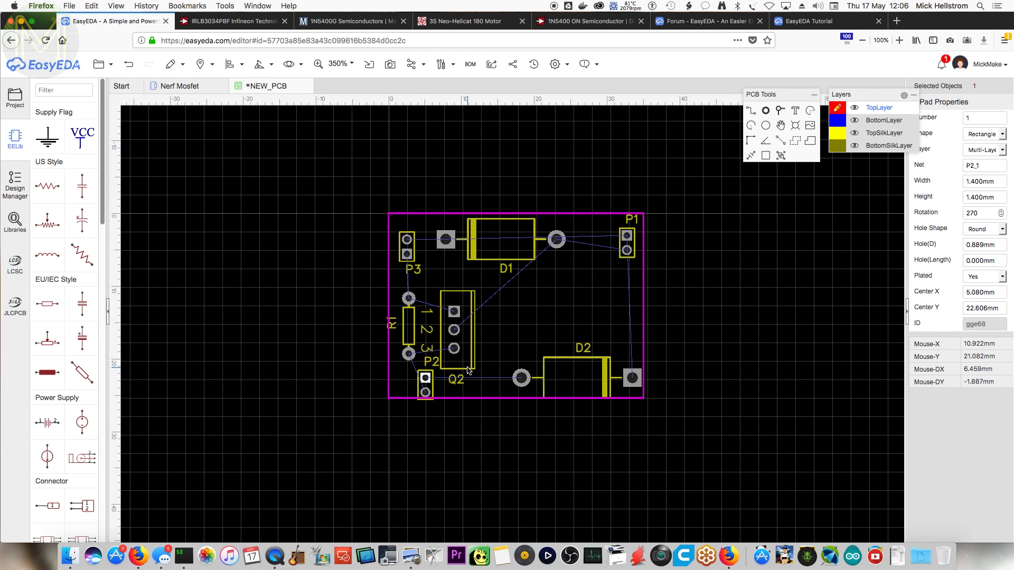
left_click(421, 391)
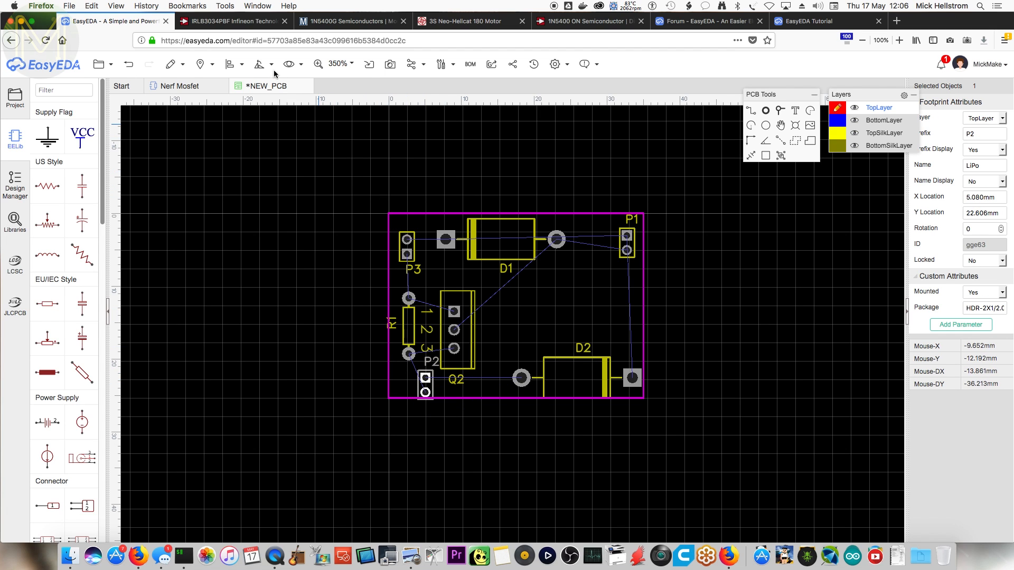
mouse_move(270, 70)
left_click(276, 95)
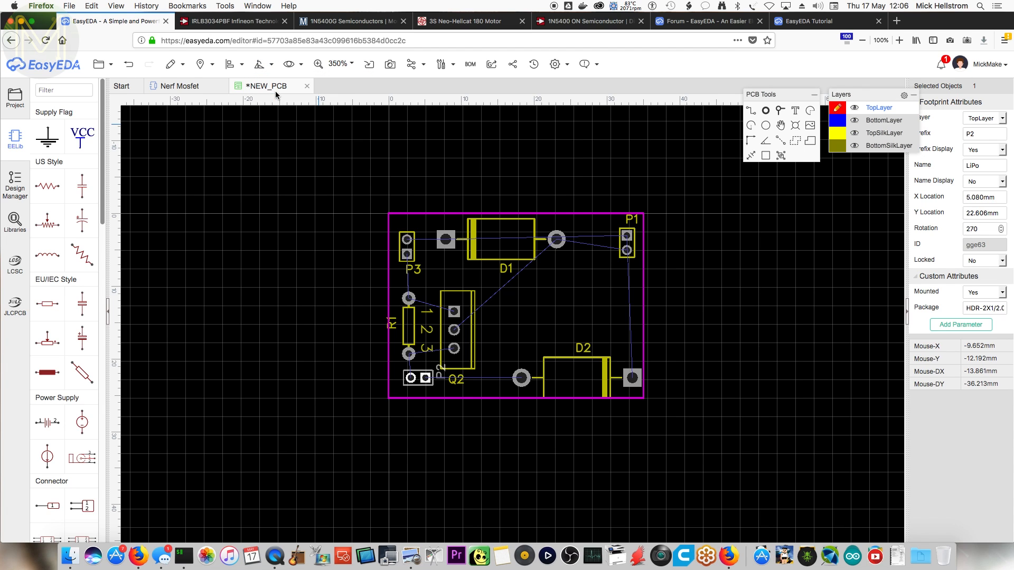
left_click(416, 390)
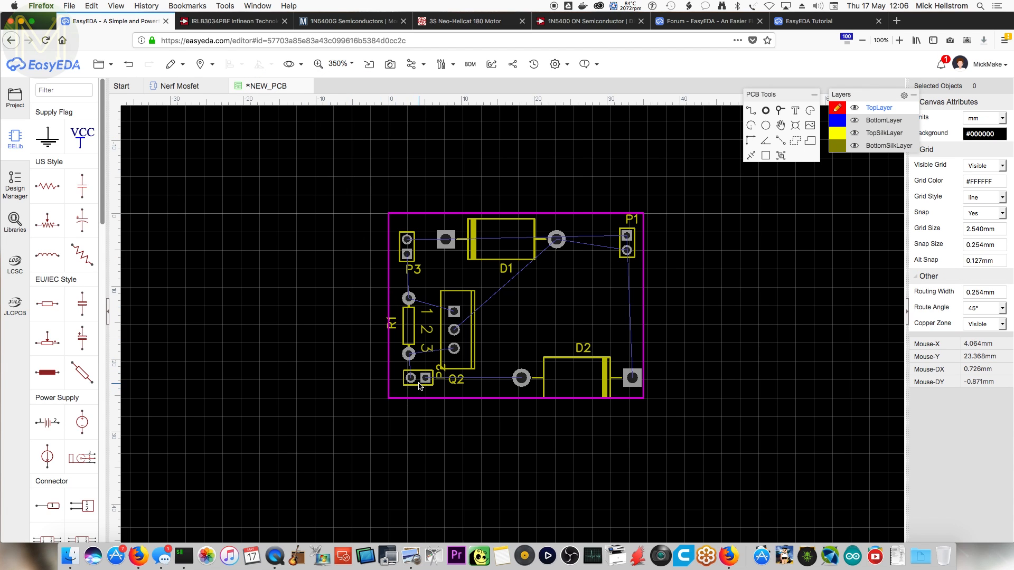
- Rotate D2 to 90° along the board's right edge below P1, and nudge D1 to about X 15.0, Y 3.6 mm
left_click_drag(574, 358, 575, 347)
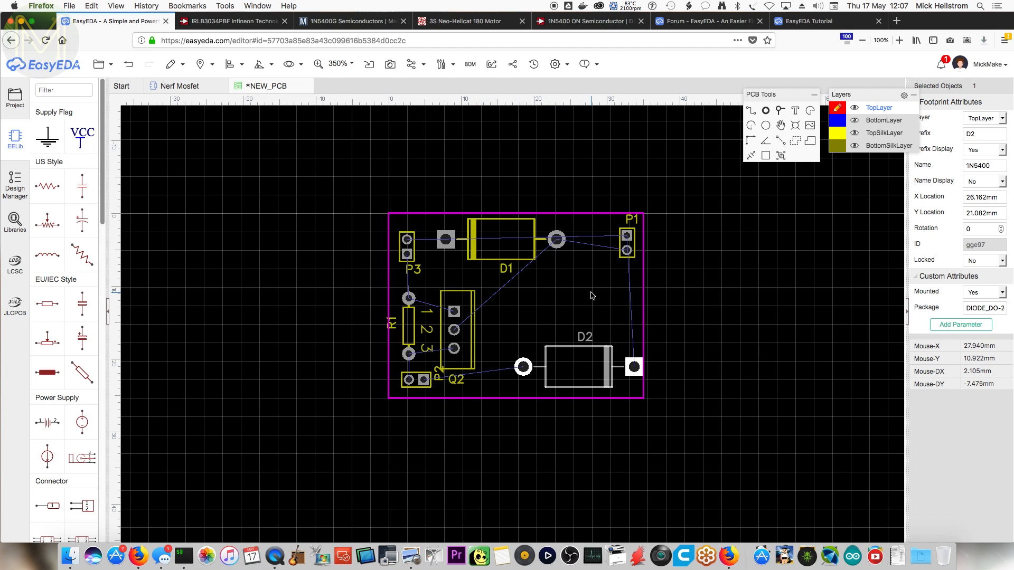
left_click(595, 350)
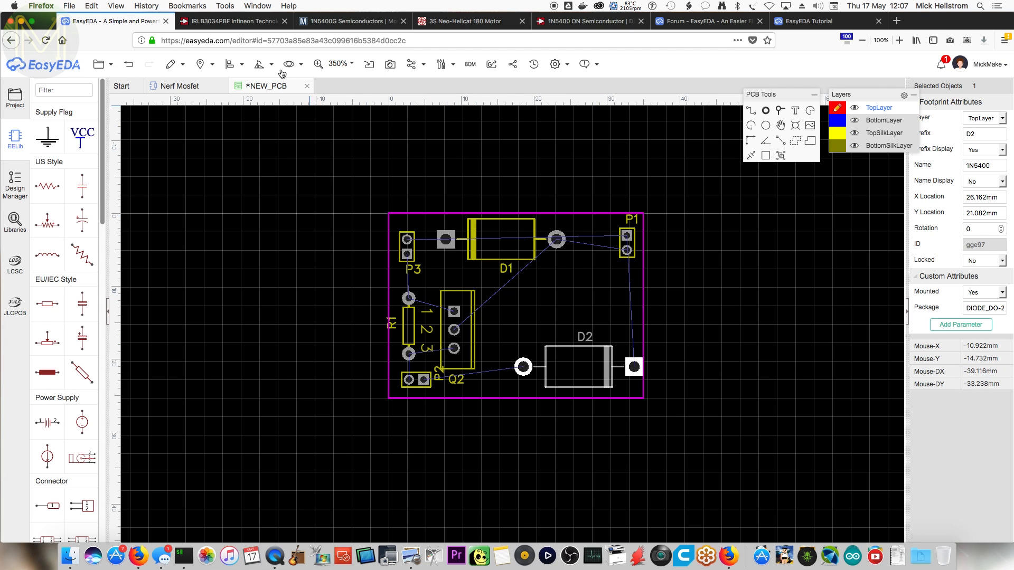
left_click(264, 65)
left_click(267, 82)
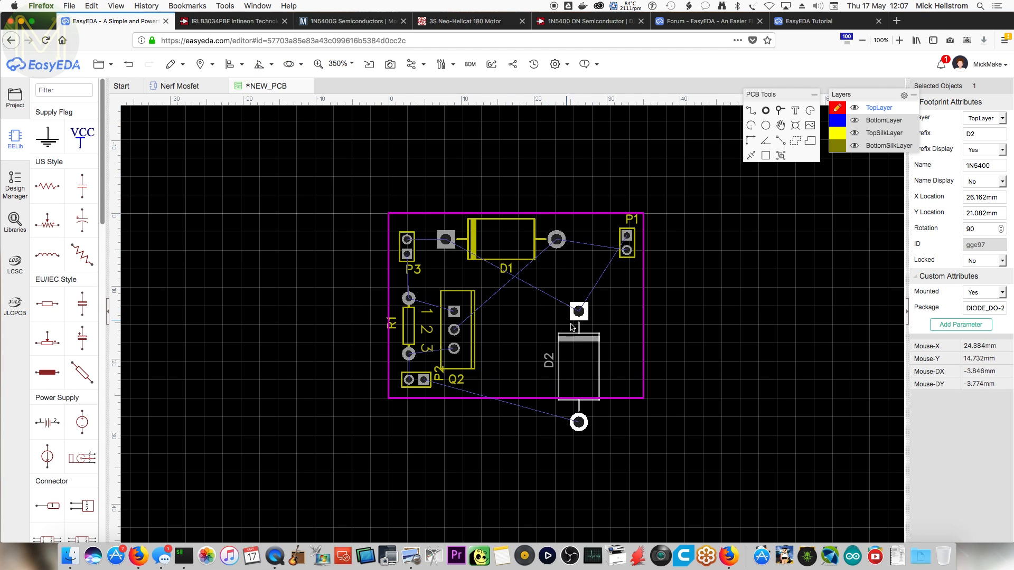
left_click_drag(599, 318, 624, 299)
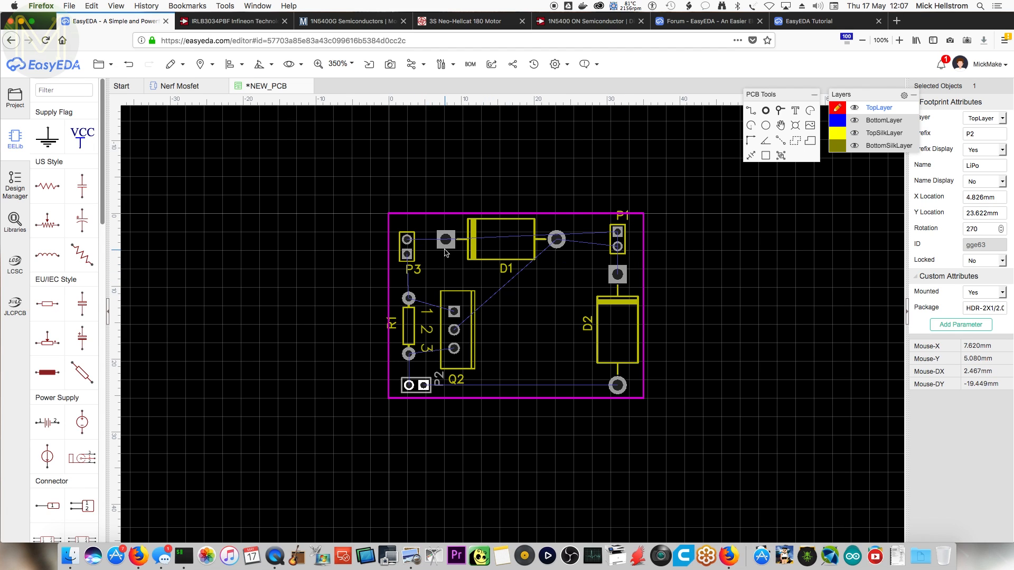
mouse_move(490, 260)
left_mouse_down()
mouse_move(490, 241)
mouse_move(487, 260)
left_mouse_up()
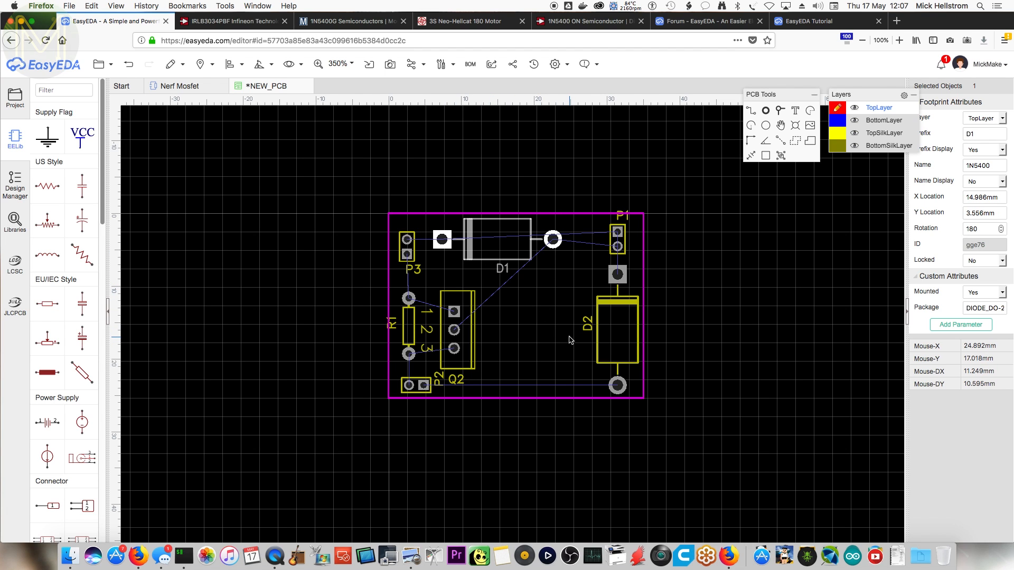
- Try P1 below D1's left pad at about X 7.1, Y 7.1 mm, and move it back above D2
left_click_drag(624, 232, 446, 264)
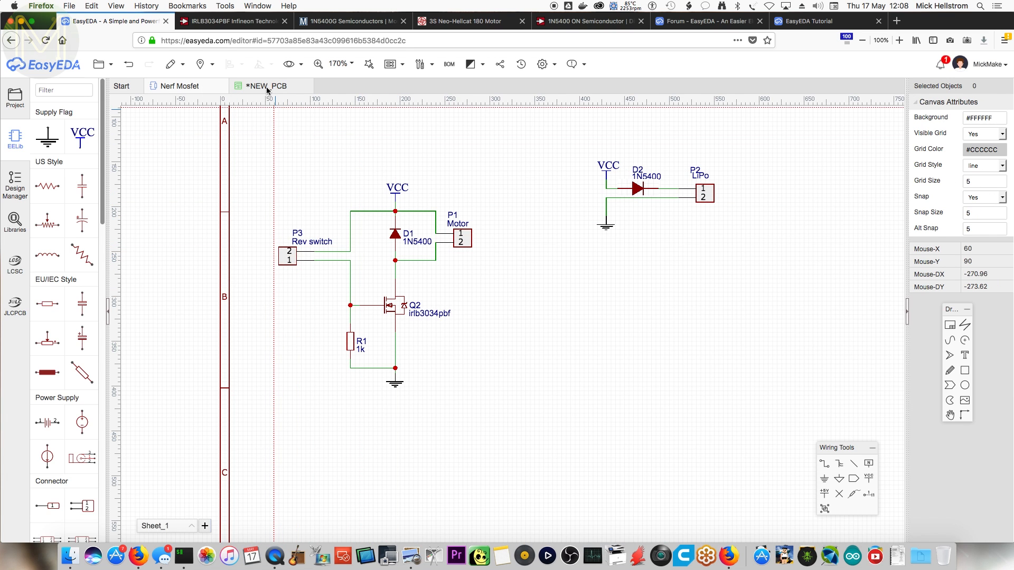
left_click(266, 86)
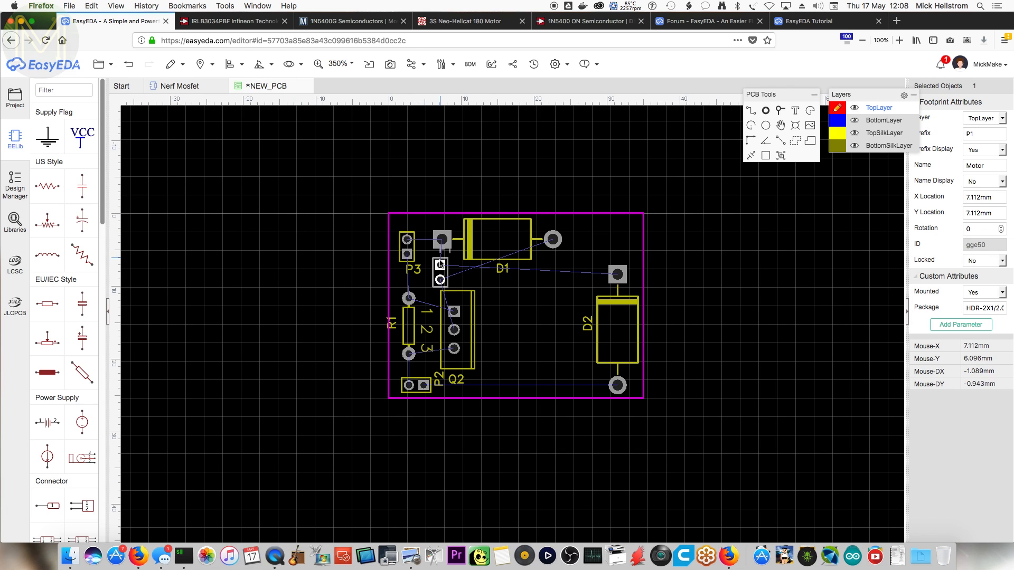
left_click_drag(441, 262, 630, 226)
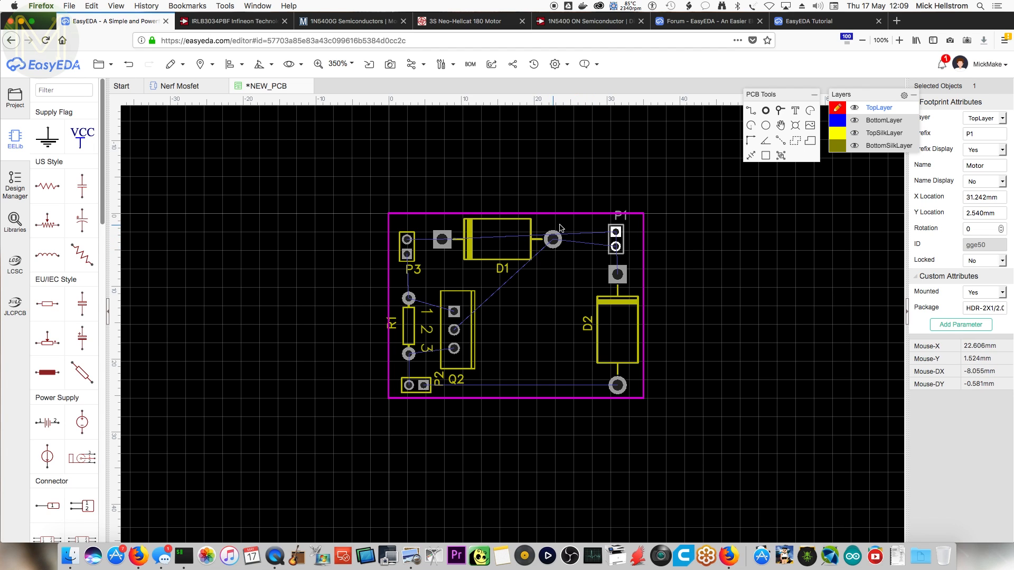
- Turn P3 horizontal with D1 lowered in line with it, and rotate P1 to 270° above D2 at about X 31.5, Y 4.3 mm
left_click(533, 225)
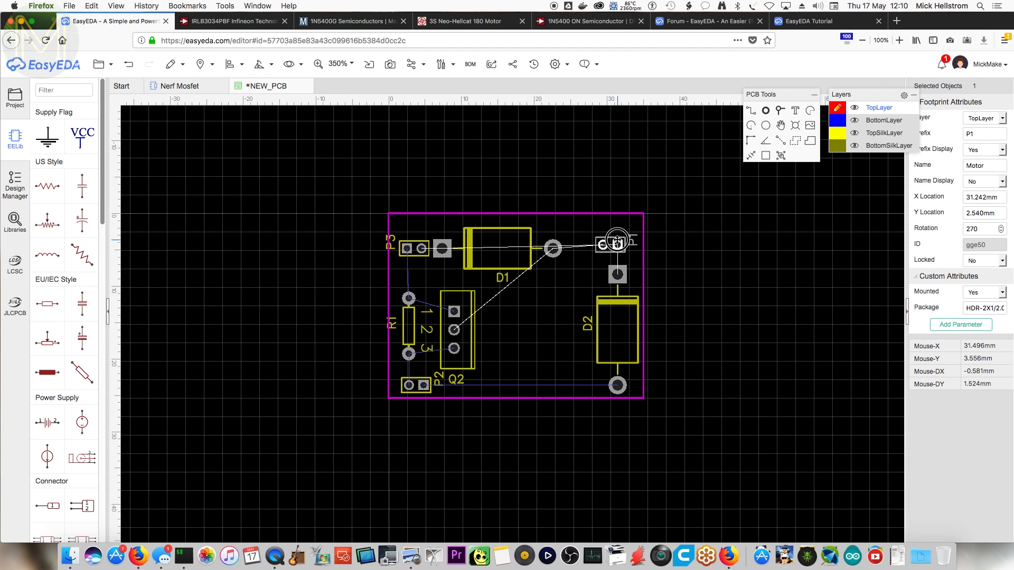
mouse_move(607, 237)
left_mouse_down()
mouse_move(615, 220)
mouse_move(617, 233)
left_mouse_up()
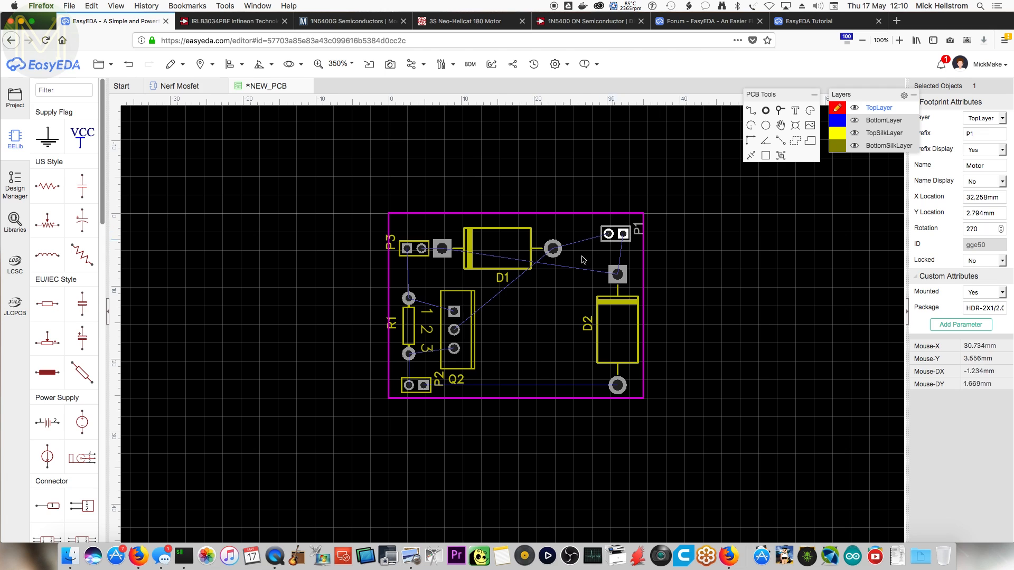
left_click(616, 229)
mouse_move(617, 231)
left_mouse_down()
mouse_move(586, 230)
mouse_move(614, 229)
mouse_move(609, 241)
left_mouse_up()
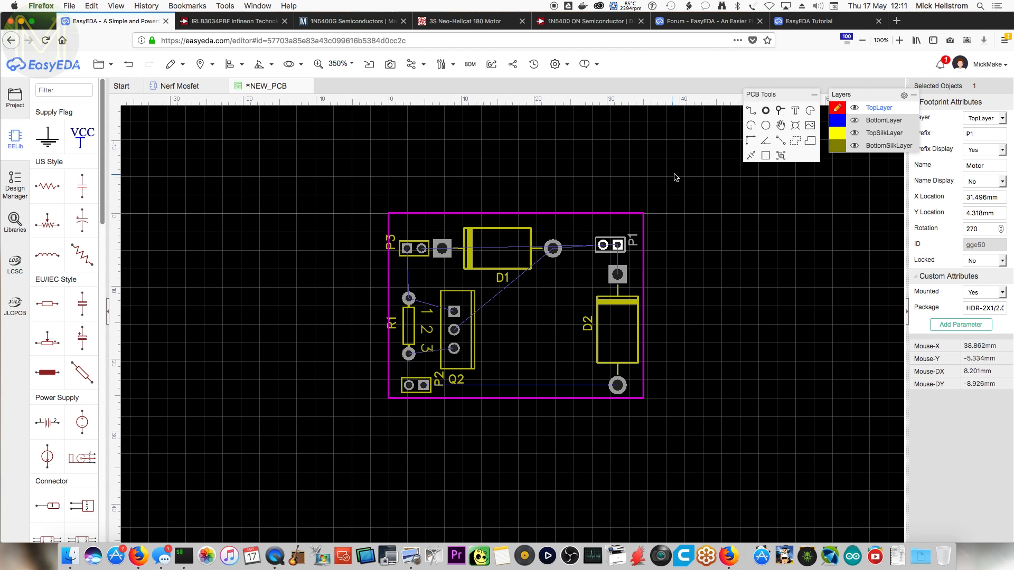
left_click(624, 197)
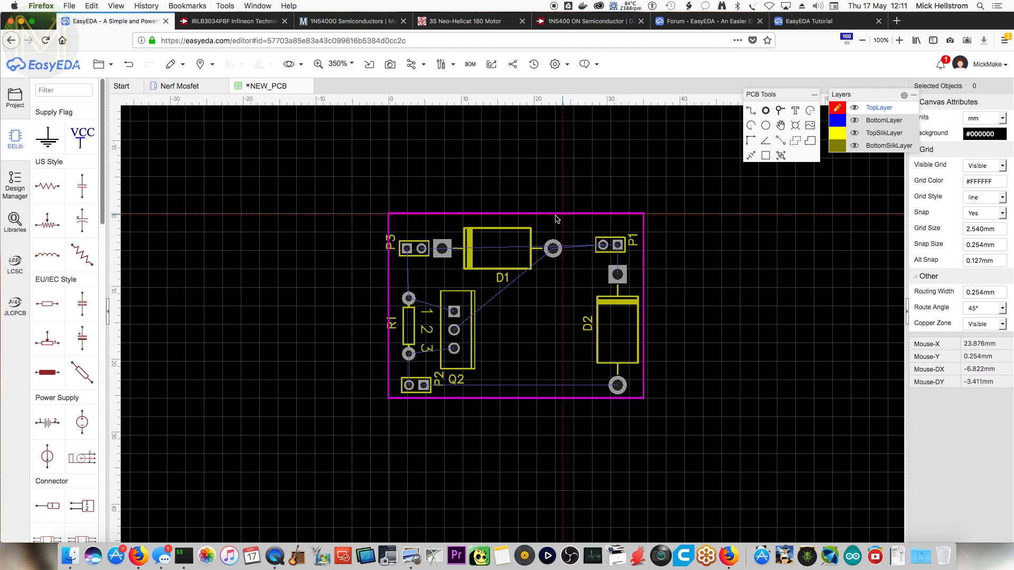
- Try a 0.254 mm TopLayer track from P3's right pad along the board's upper edge to P1's square pad
left_click(422, 248)
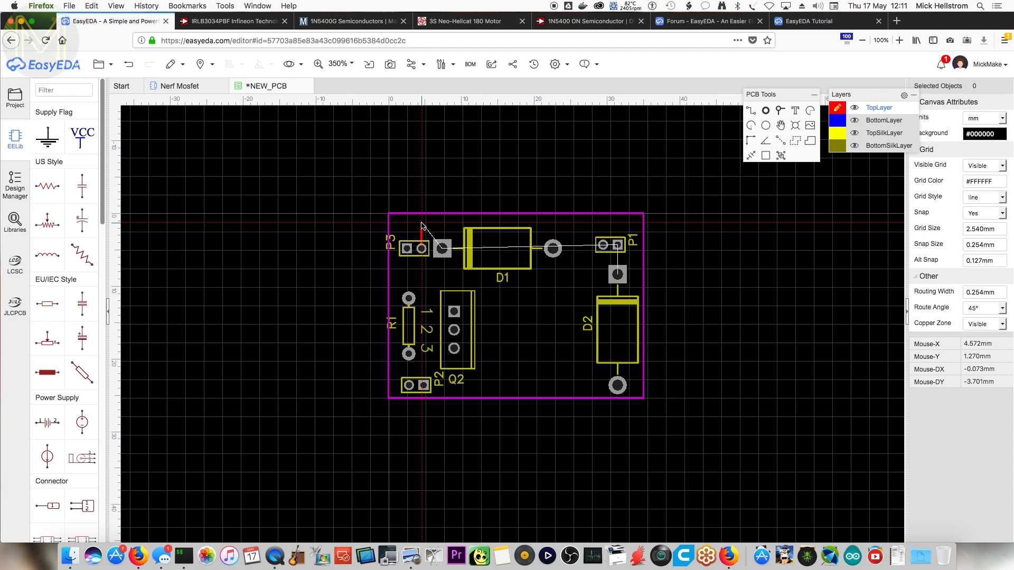
left_click(421, 223)
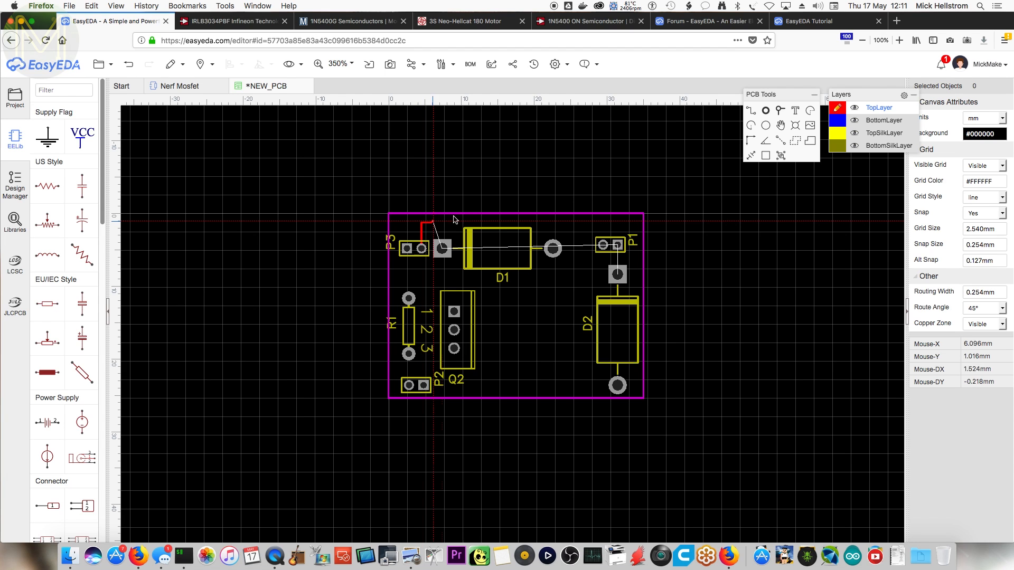
left_click(617, 224)
left_click(619, 245)
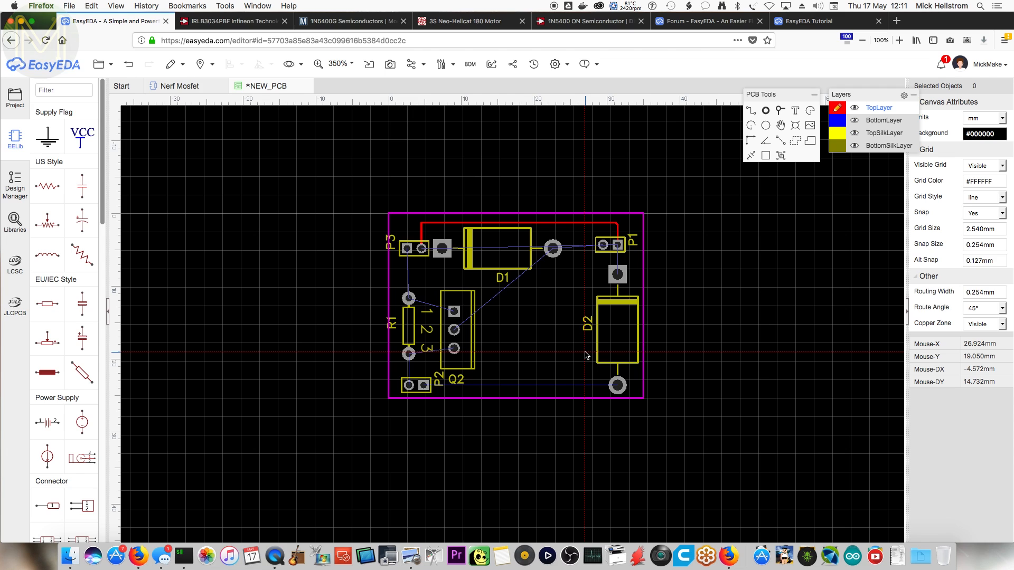
left_click(553, 248)
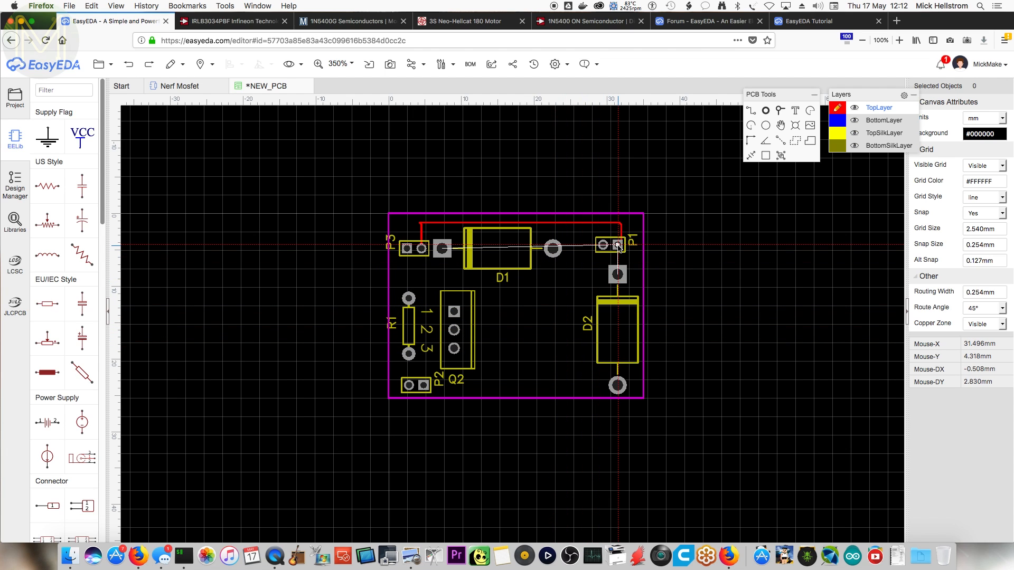
left_click(619, 247)
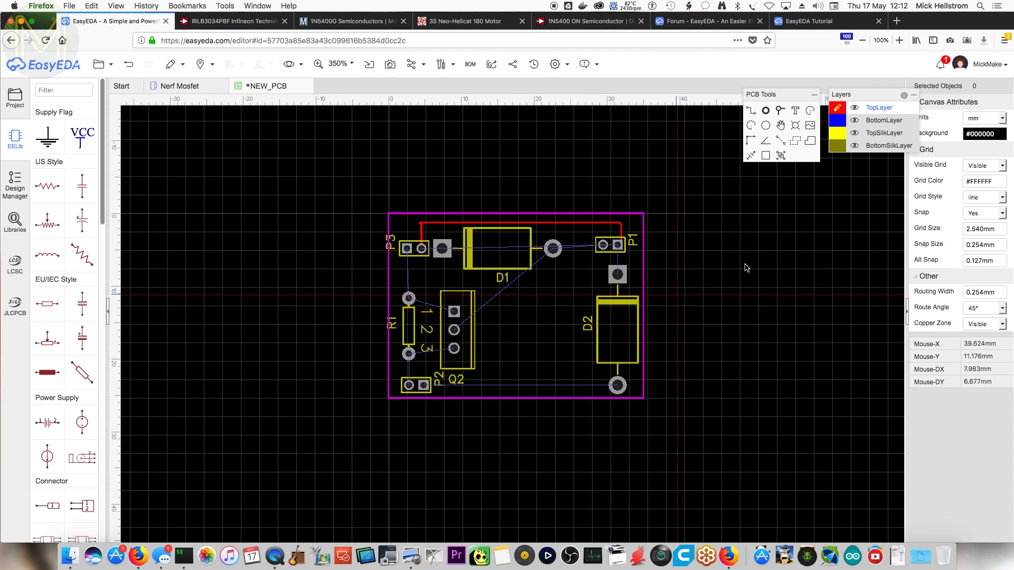
- Set the routing width to 2 mm and route a TopLayer track from P3's right pad above D1 to P1's square pad
left_click(422, 247)
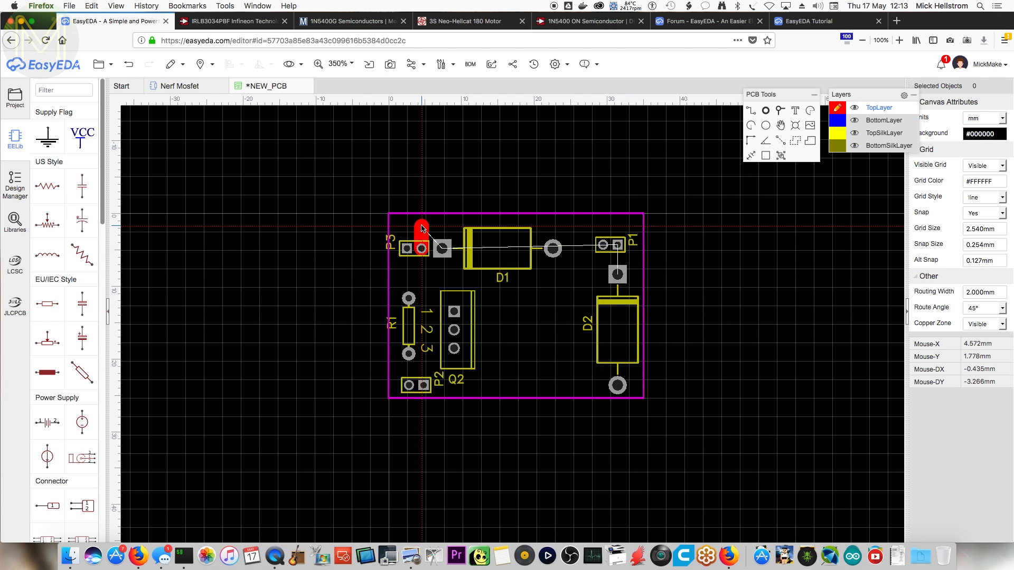
left_click(422, 228)
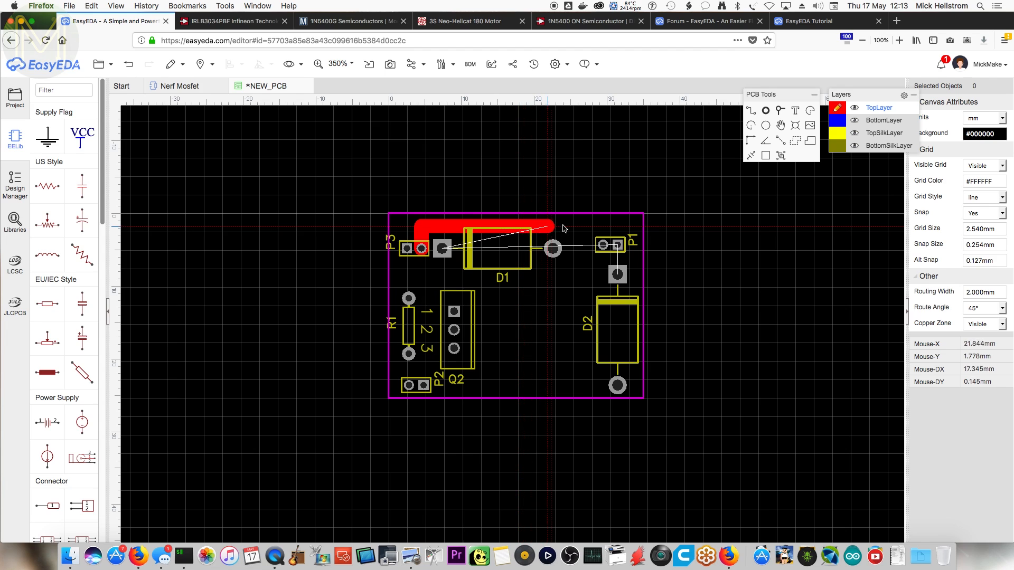
left_click(619, 228)
left_click(618, 245)
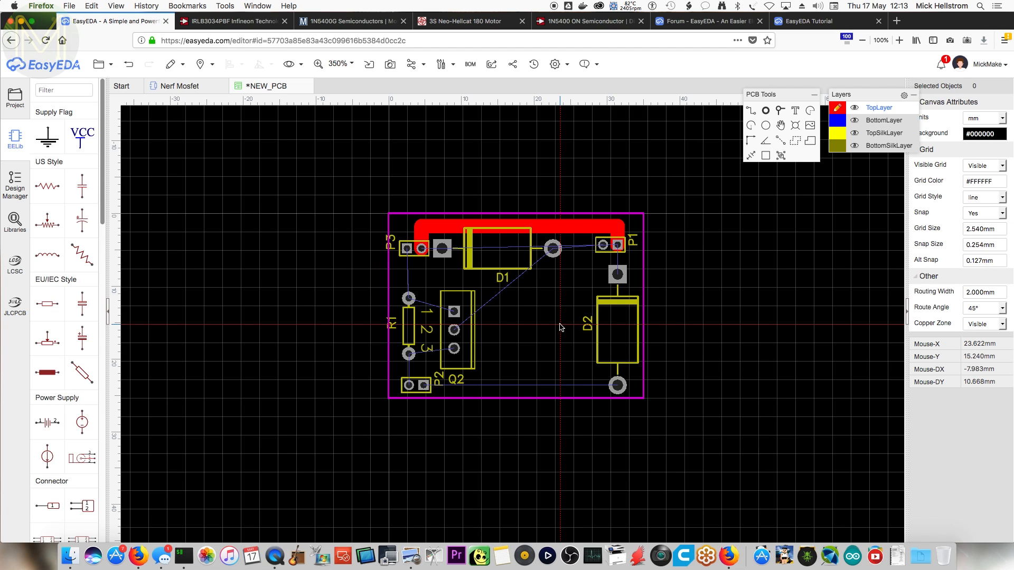
- Review the Nerf Mosfet schematic and the Motor connector P1's footprint, leaving the Footprint Manager without updating
left_click(190, 87)
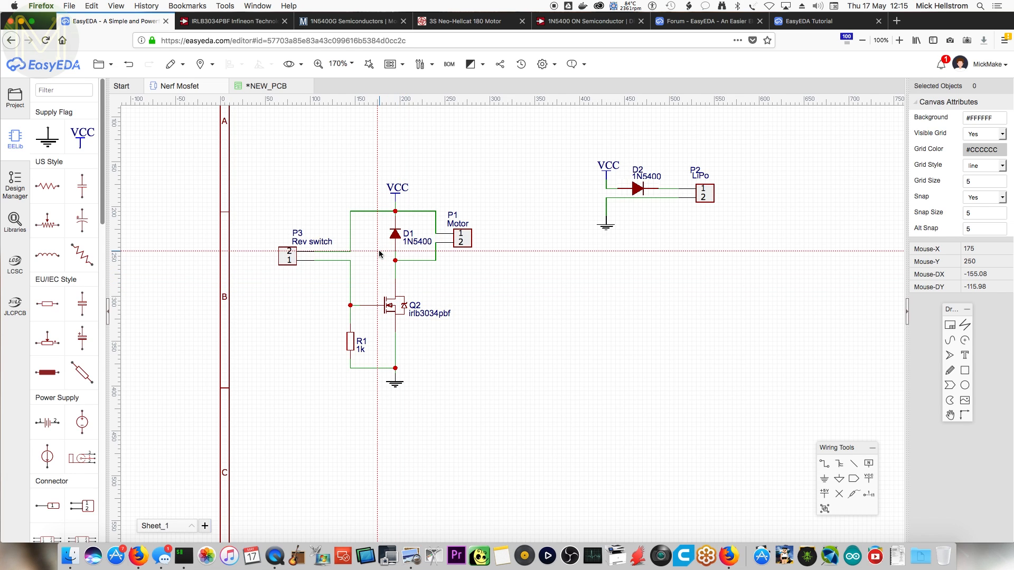
left_click(269, 87)
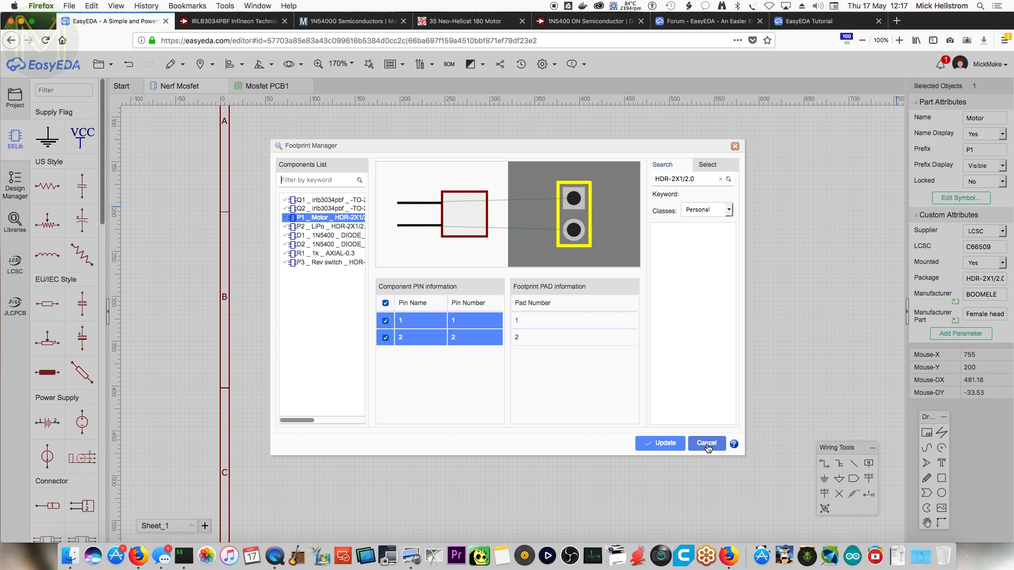
left_click(707, 507)
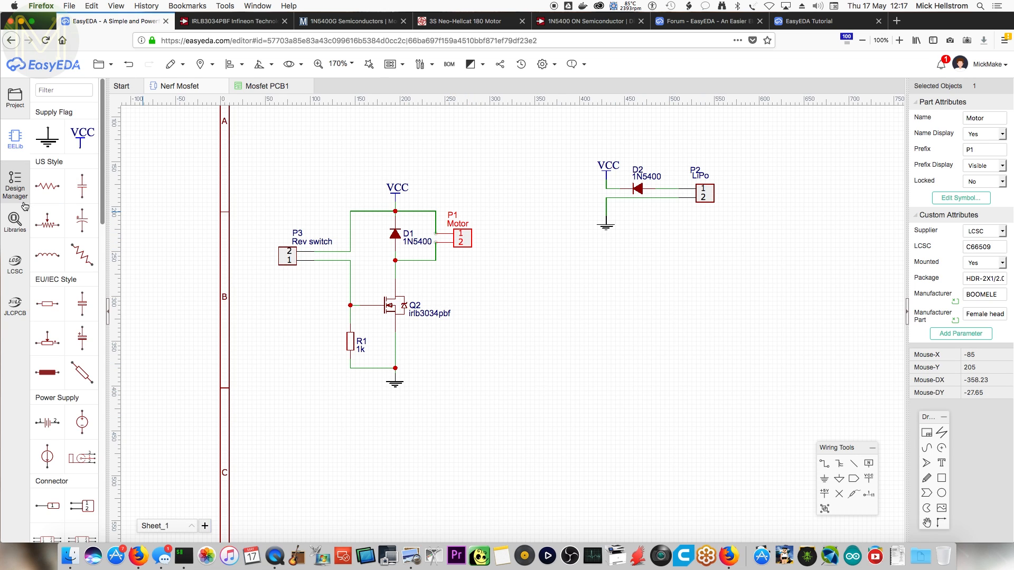
- Place four Header 1*1P parts from the LCSC header library results in the schematic, two beside P1 and two beside P2
left_click(15, 221)
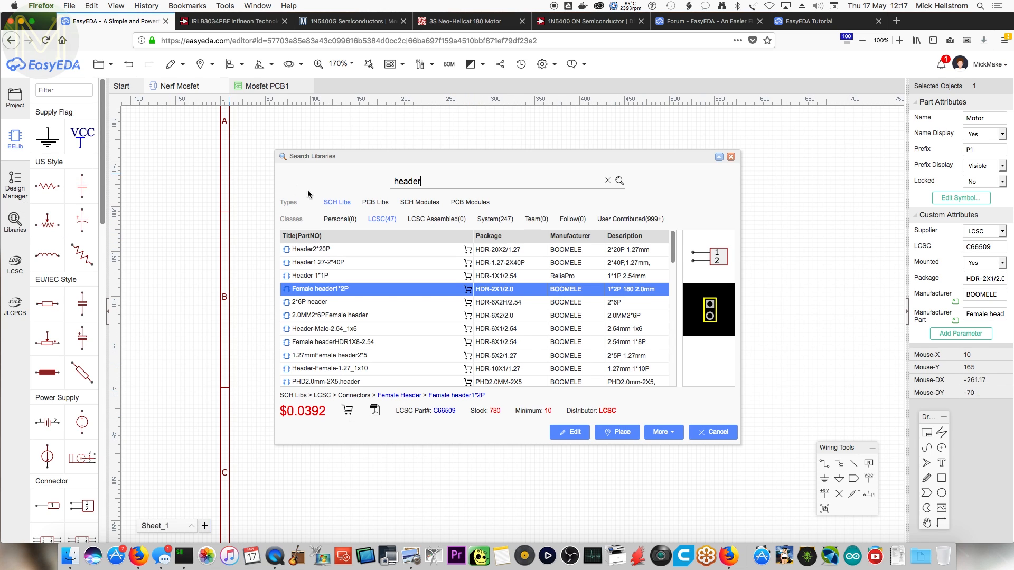
left_click(355, 276)
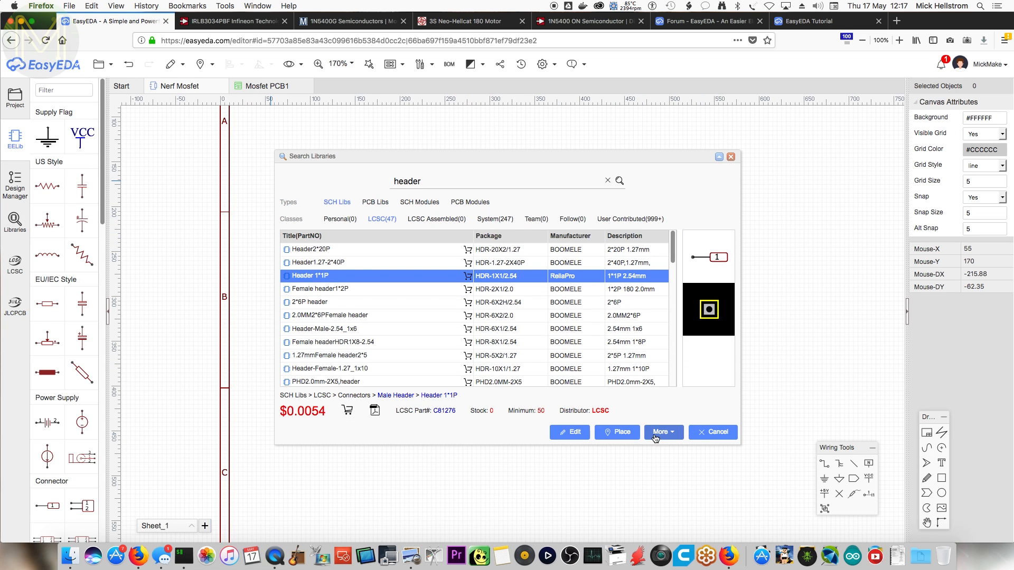
left_click(621, 433)
left_click(501, 219)
left_click(497, 259)
left_click(759, 182)
left_click(759, 204)
key("Escape")
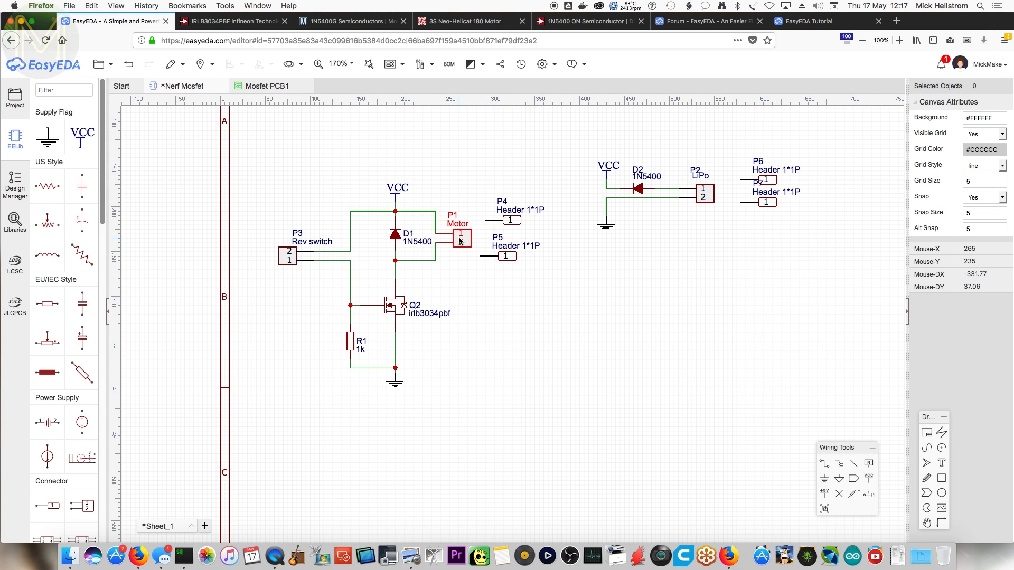
- Delete the Motor connector P1 from the schematic and move the single-pin header P4 into its place
left_click(461, 247)
key("Delete")
left_click_drag(509, 220, 473, 257)
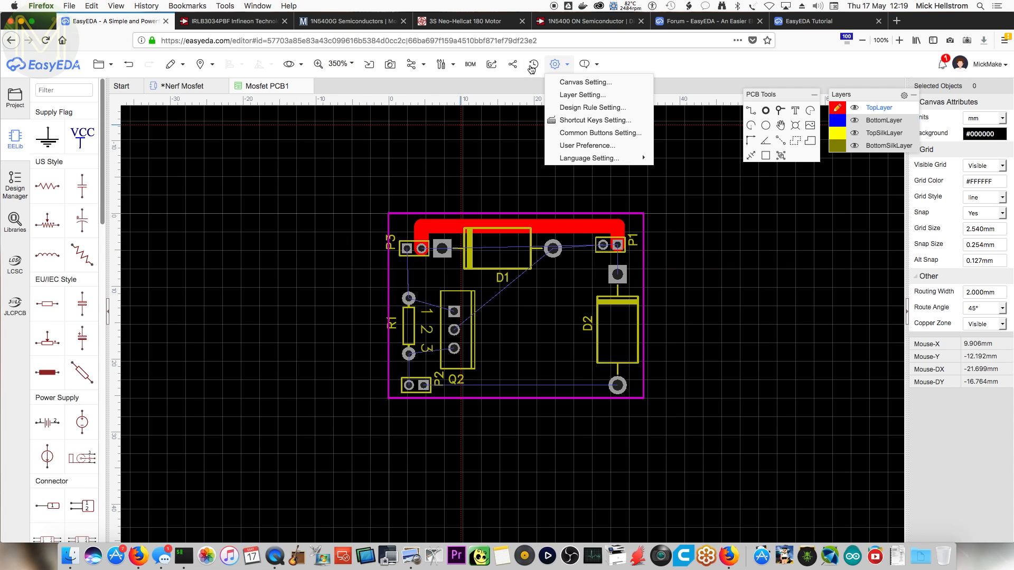
- Import the schematic changes into Mosfet PCB1 and apply the component and net updates
left_click(370, 66)
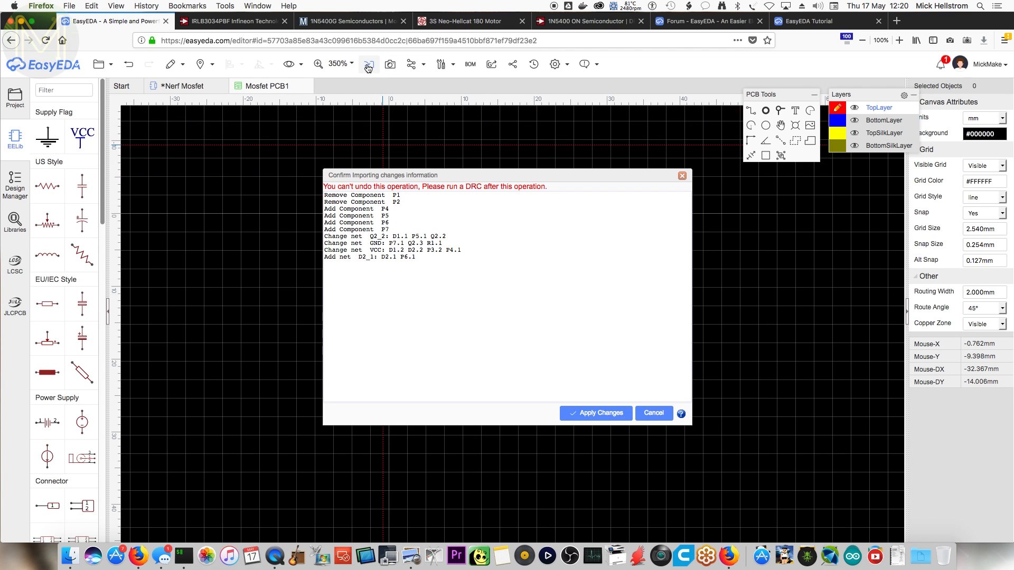
left_click(587, 413)
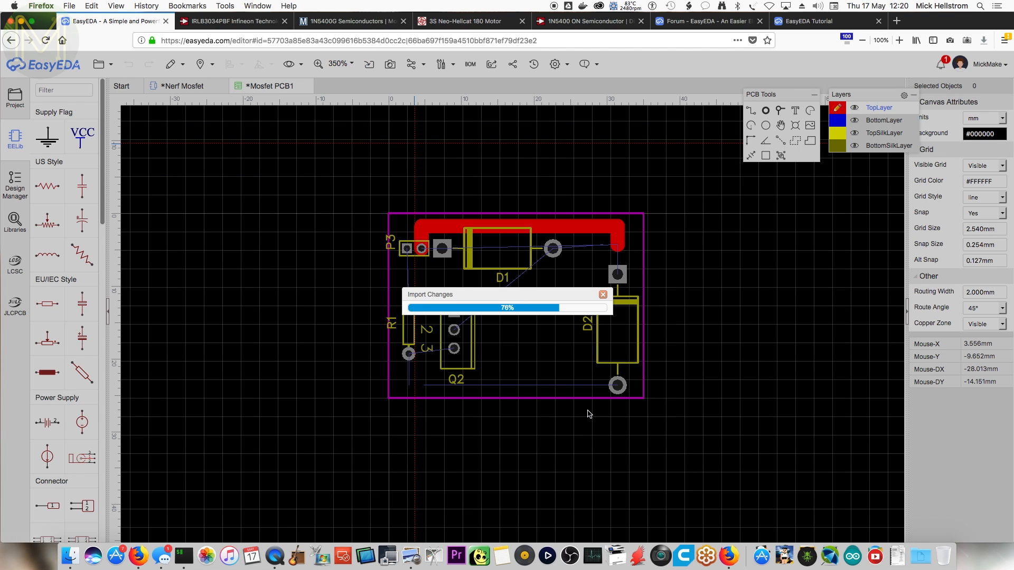
left_click(518, 405)
- Move the imported single-pin headers closer to the board, placing P6 just beyond its right edge and P4 between Q2 and D2
left_click_drag(781, 486, 321, 144)
left_click_drag(833, 486, 380, 140)
left_click_drag(779, 522, 376, 177)
right_click_drag(444, 220, 866, 445)
scroll(845, 370, "up", 3)
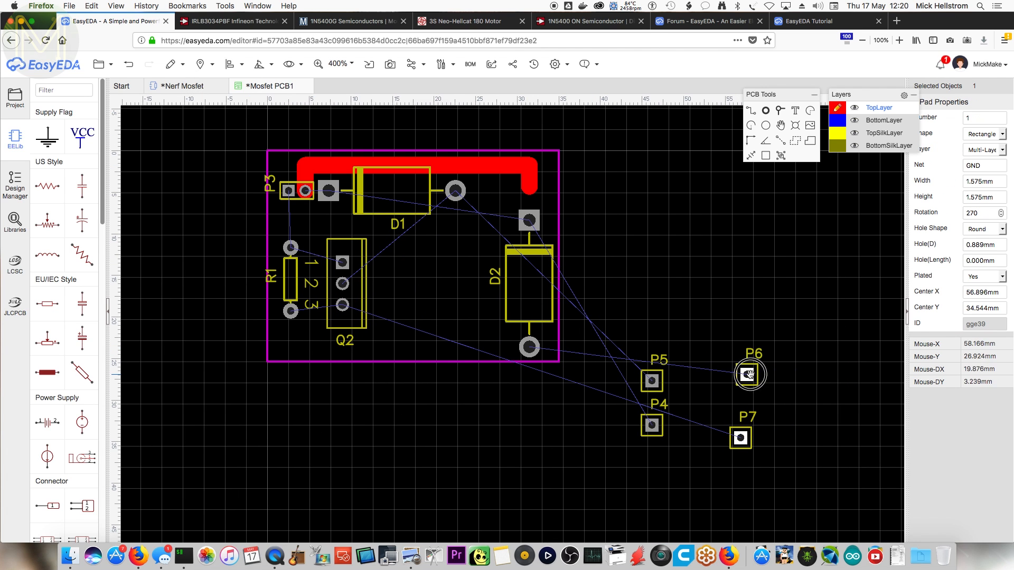
left_click_drag(749, 376, 602, 190)
left_click(651, 425)
left_click_drag(652, 425, 430, 301)
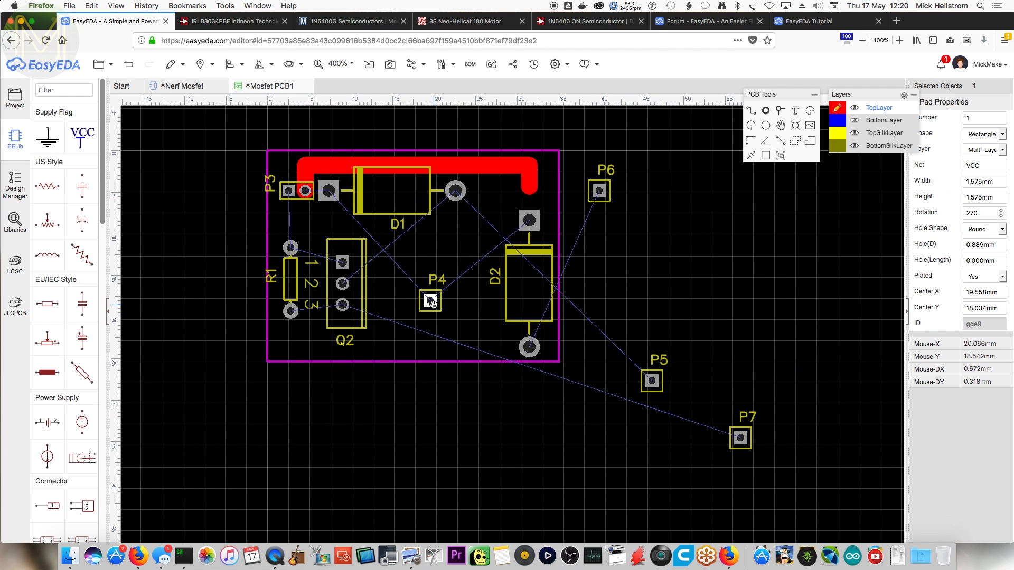
- Delete the leftover 2 mm TopLayer track above D1 and select header P4's pad
left_click(469, 168)
key("Delete")
left_click(430, 301)
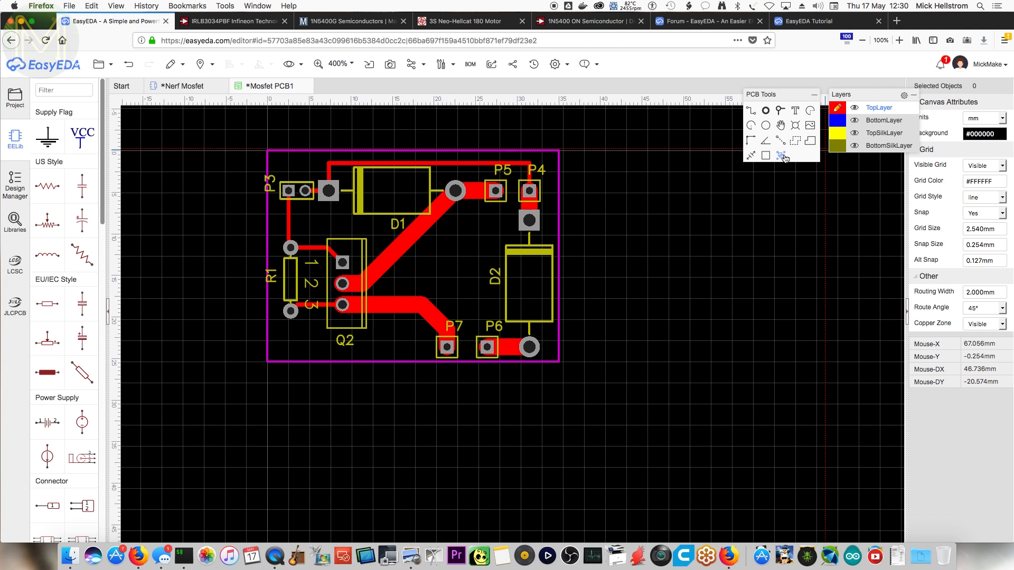
- Draw a GND copper area on TopLayer along the board outline's four corners and set its clearance to 0.5 mm
left_click(797, 141)
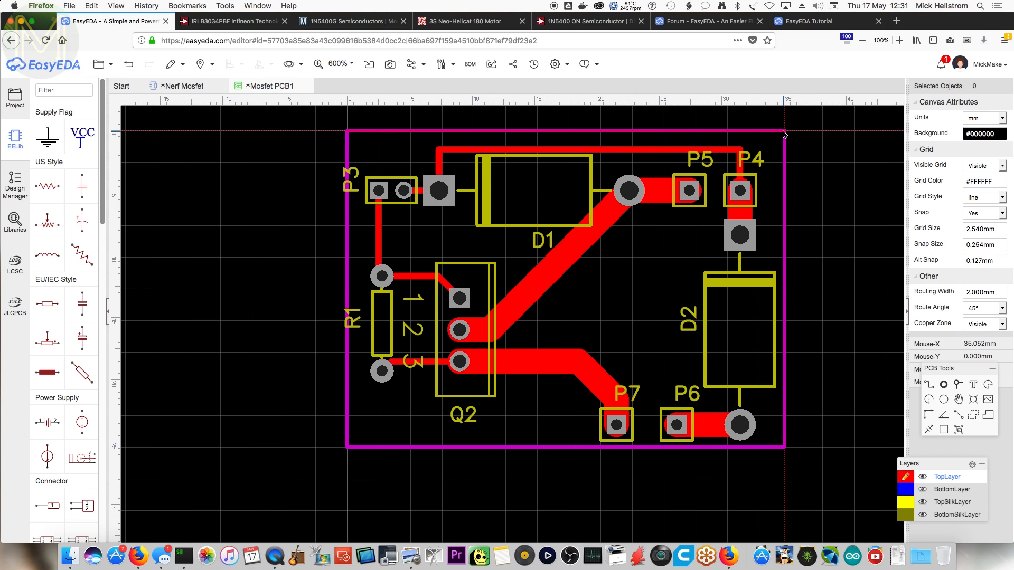
left_click(780, 448)
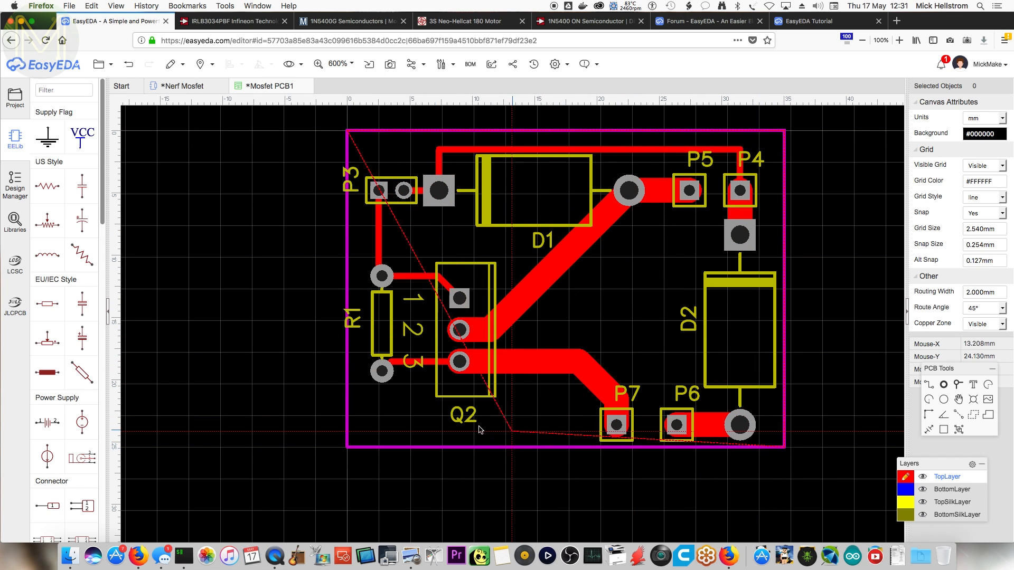
left_click(347, 447)
left_click(347, 130)
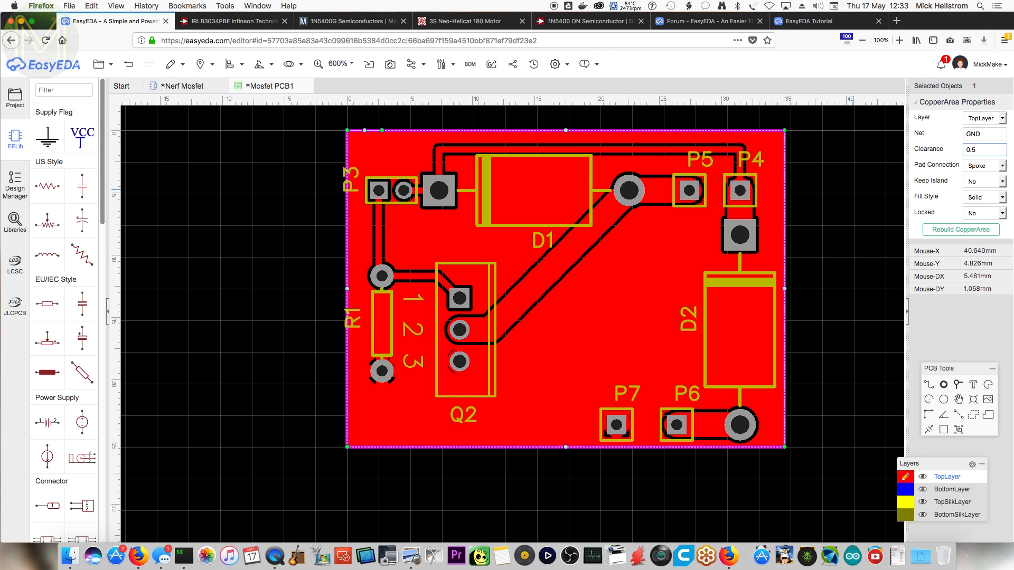
key("Return")
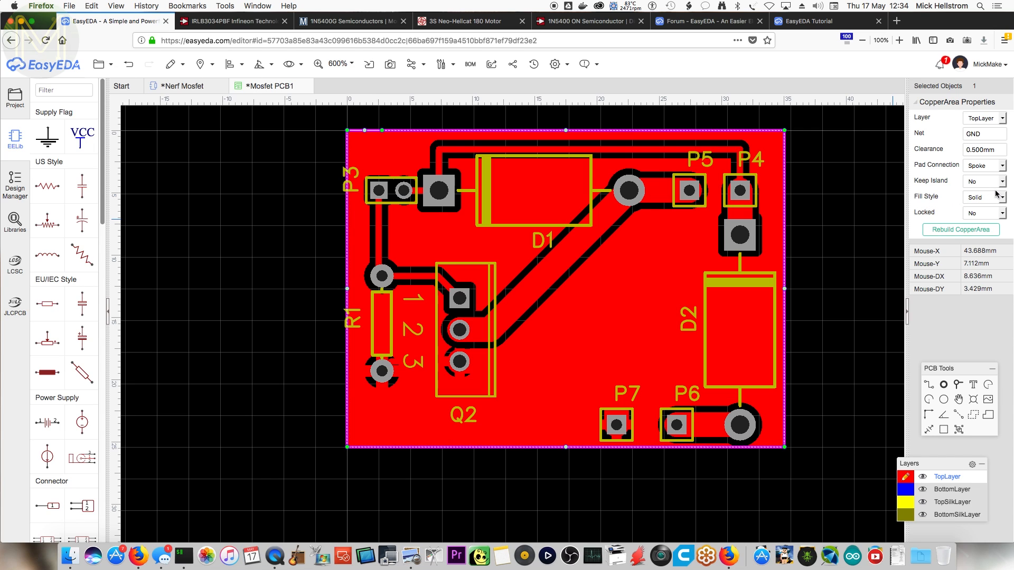
- Change the copper area's layer to BottomLayer and make TopLayer the active layer
left_click(1000, 118)
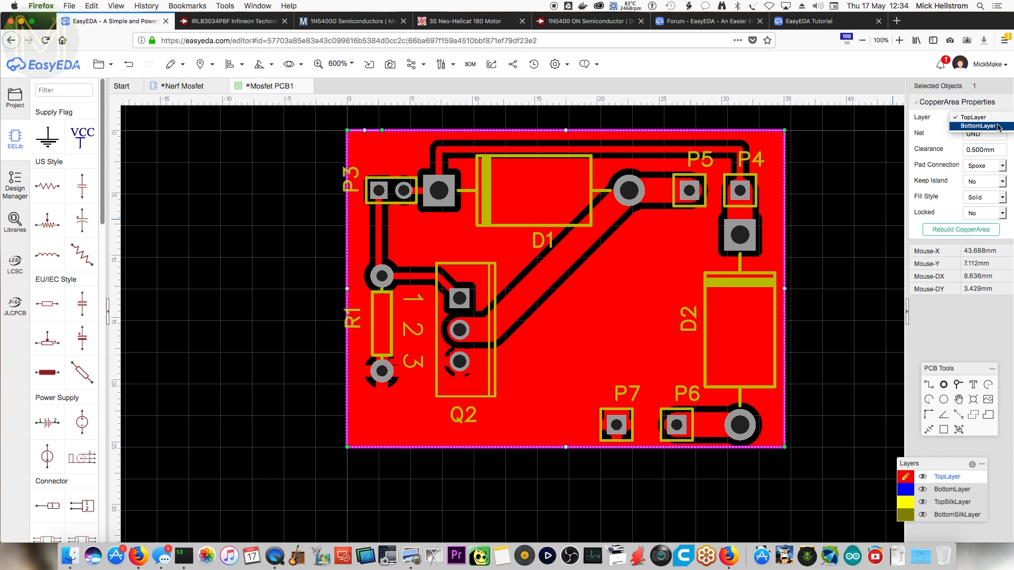
left_click(977, 125)
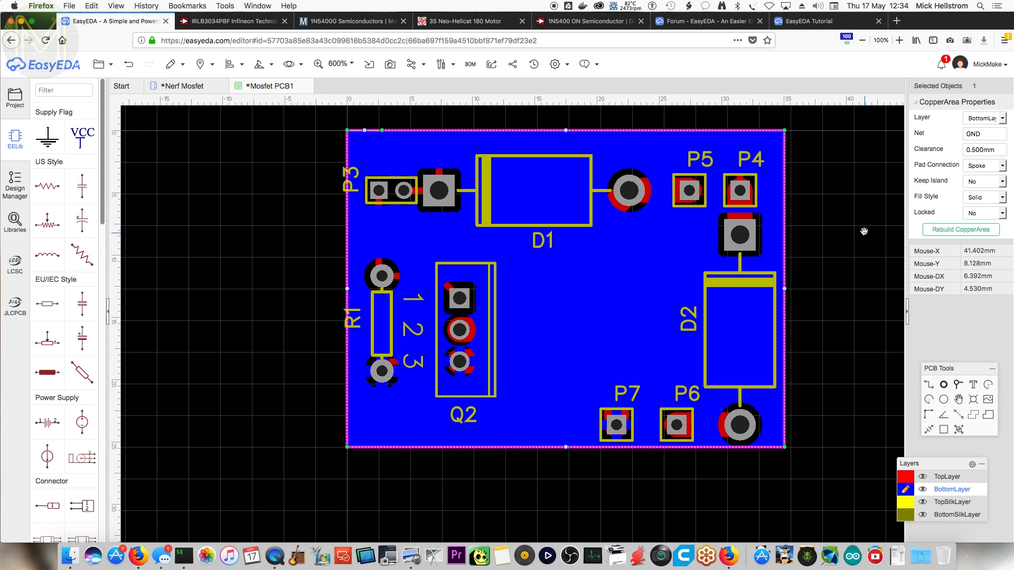
left_click(905, 427)
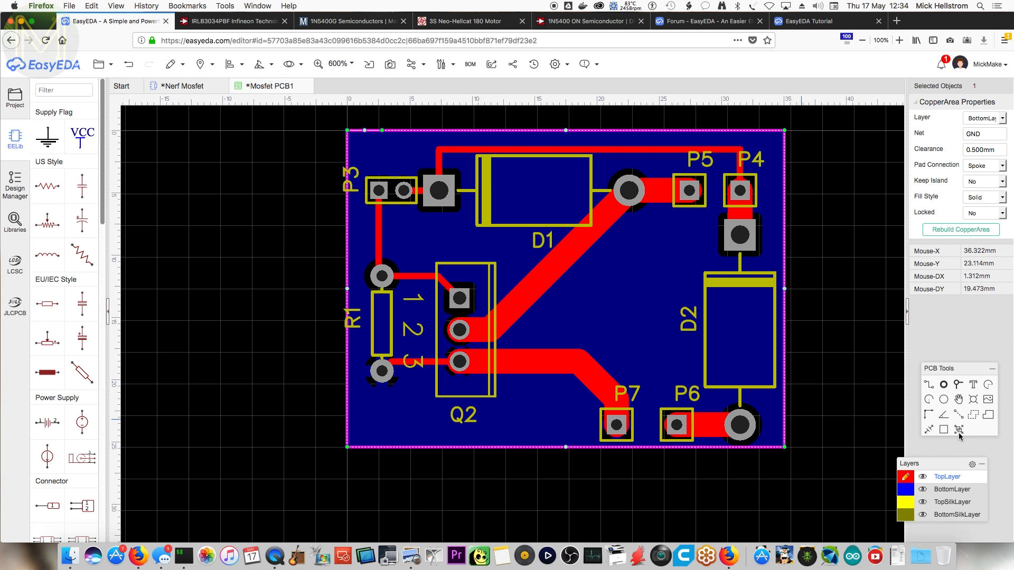
- Delete the TopLayer GND tracks running from Q2's pin 3 toward P7 and to R1's lower pad
left_click(600, 379)
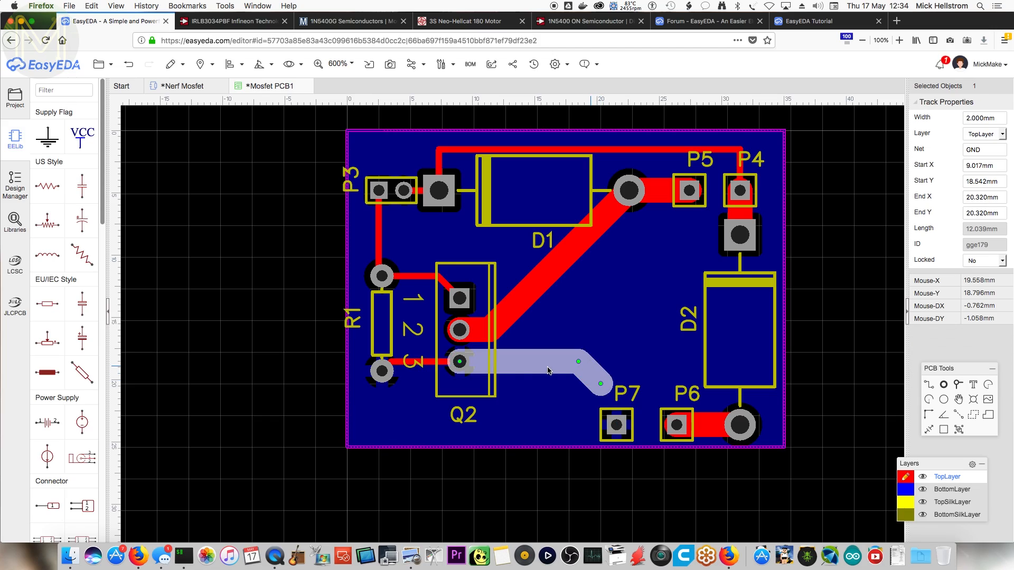
key("Delete")
left_click(429, 363)
key("Delete")
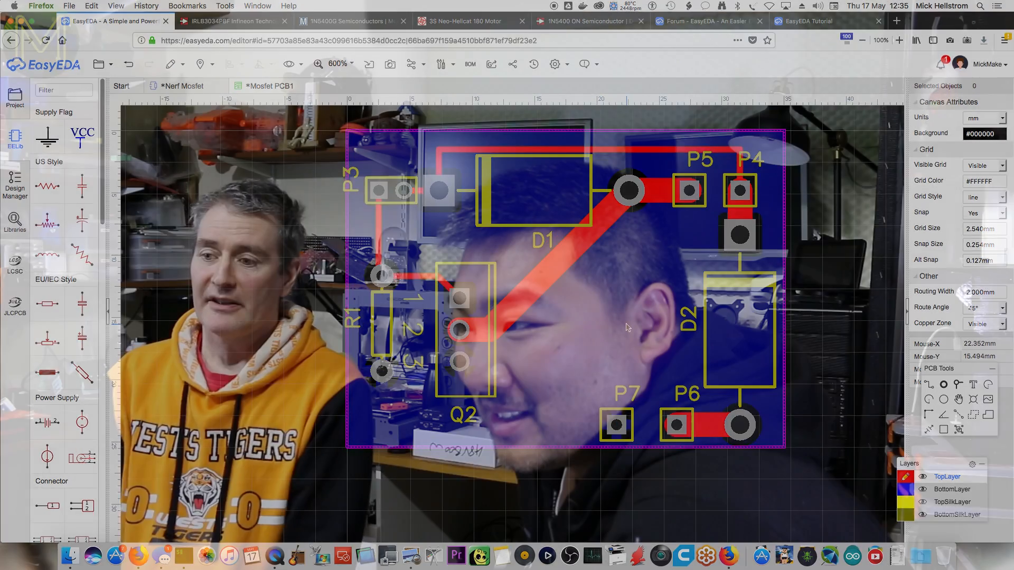